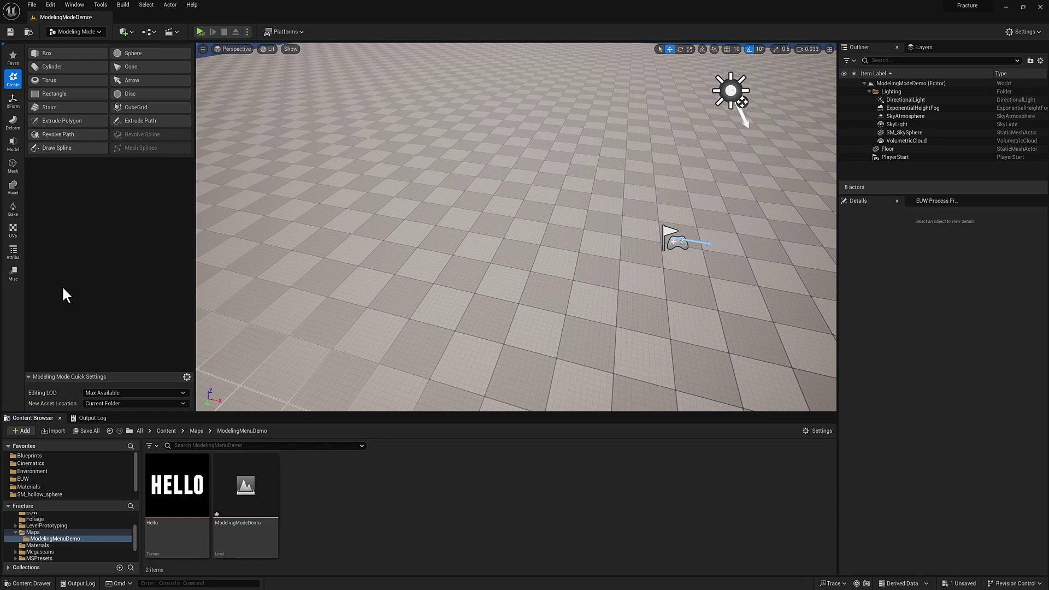
Create a static mesh cylinder on the floor with 10 height subdivisions
left_click(69, 69)
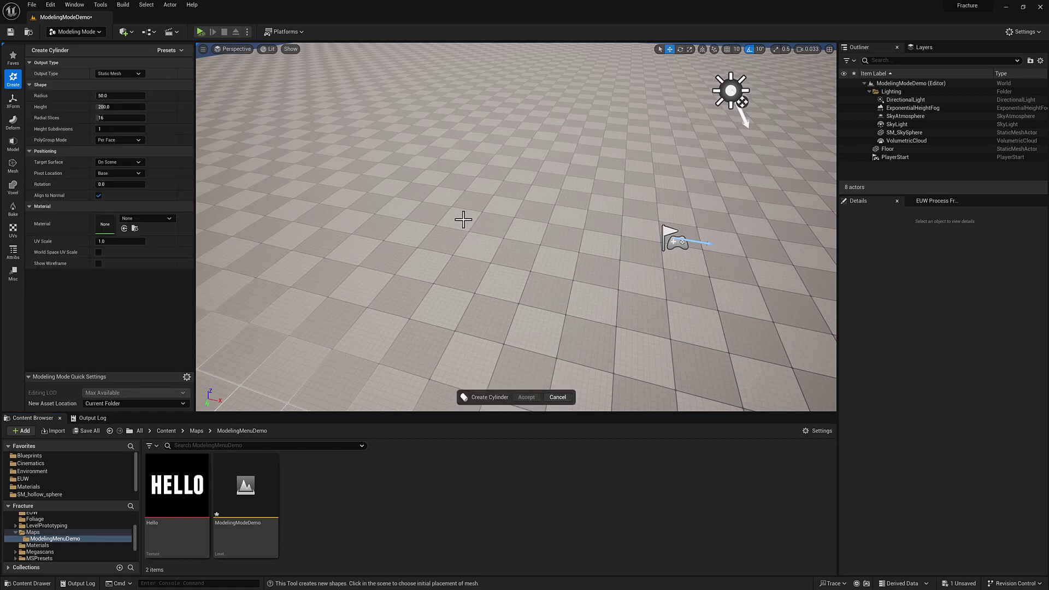
left_click(386, 250)
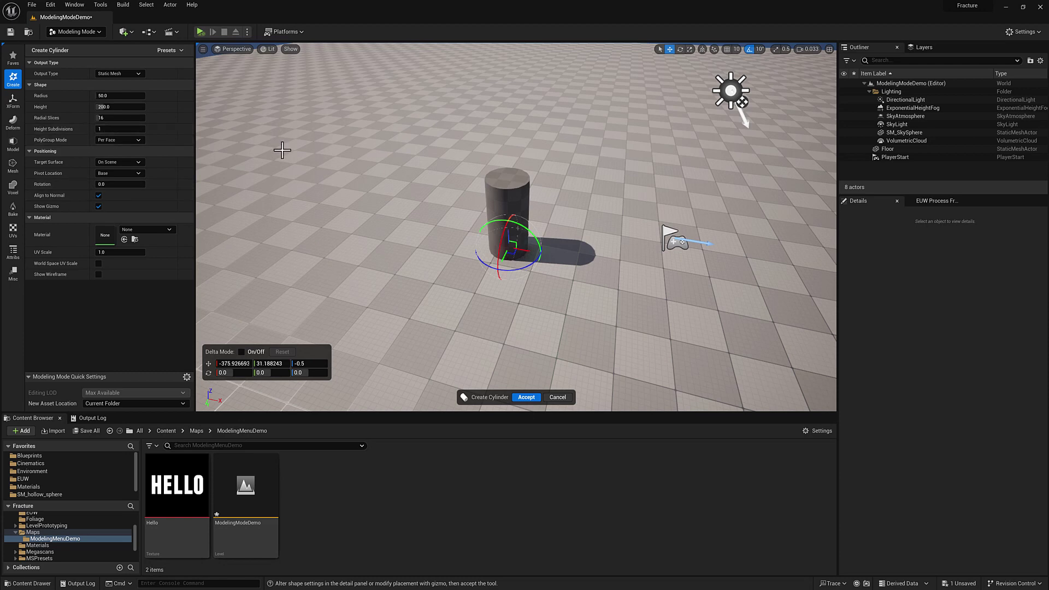
key("alt+2")
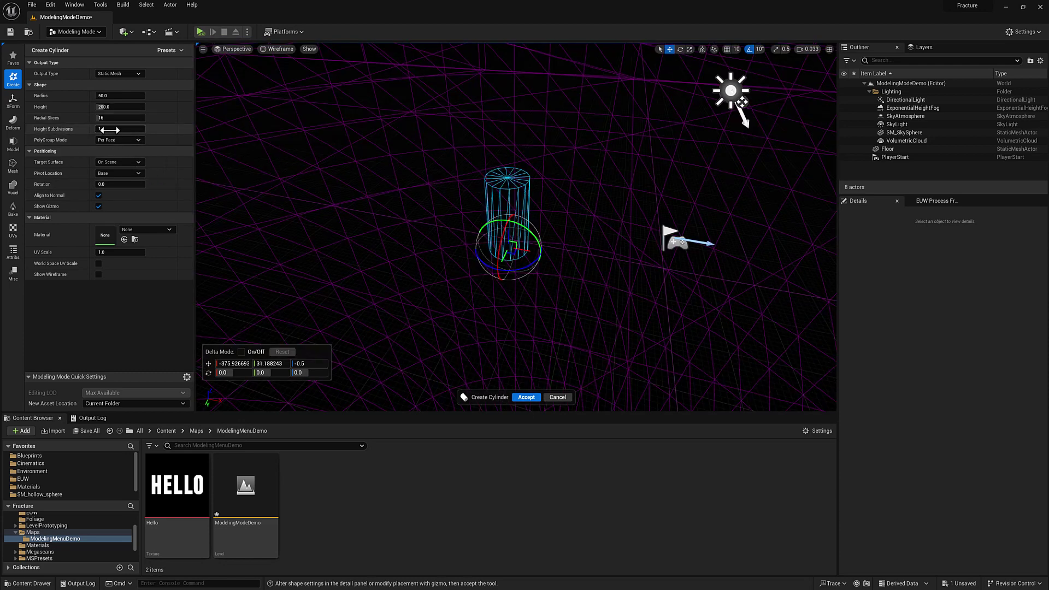
type("0")
key("Return")
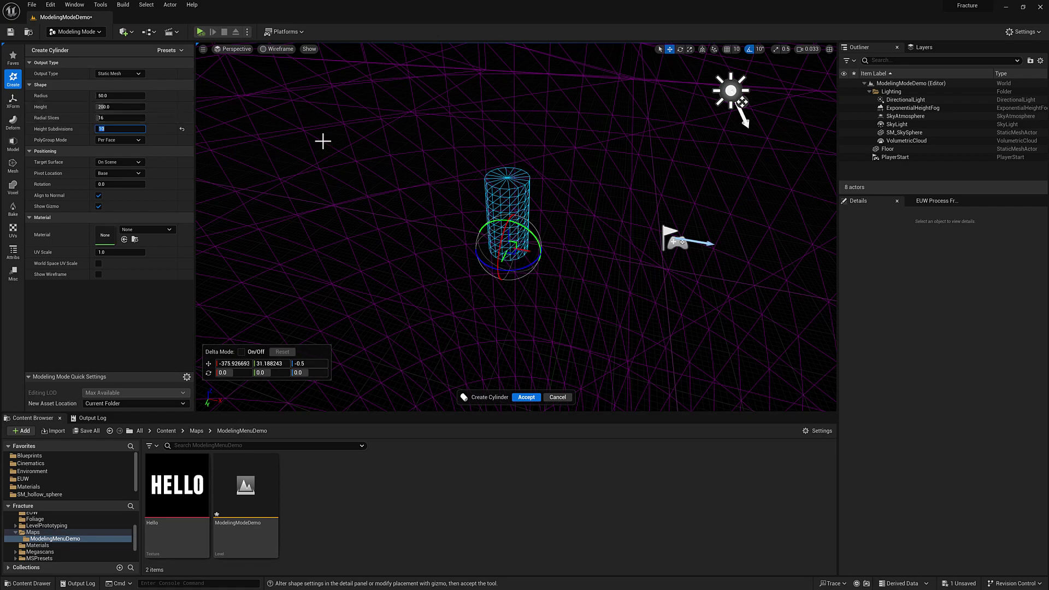
key("alt+4")
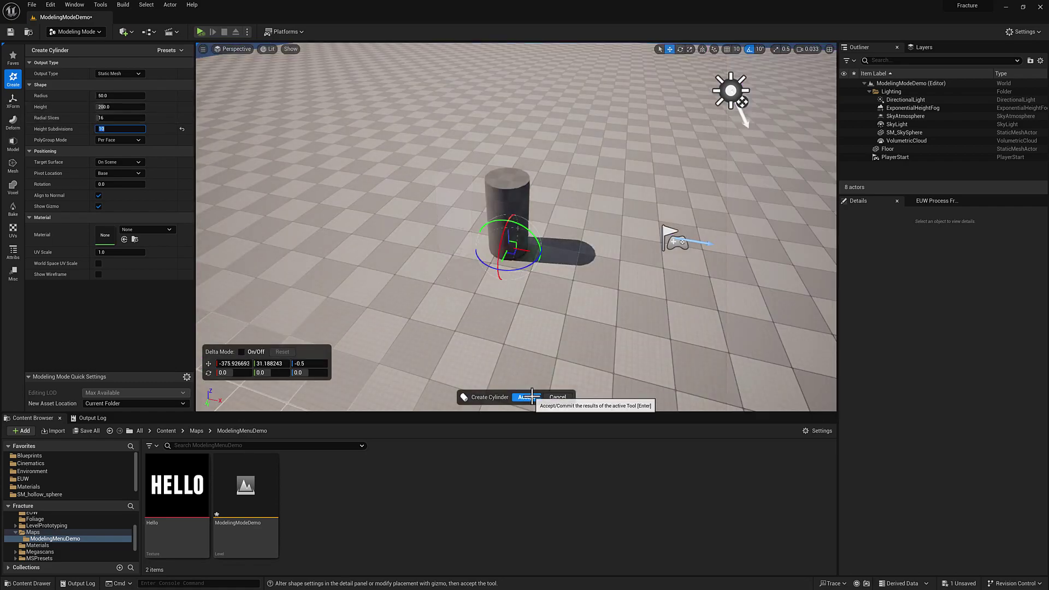
left_click(530, 396)
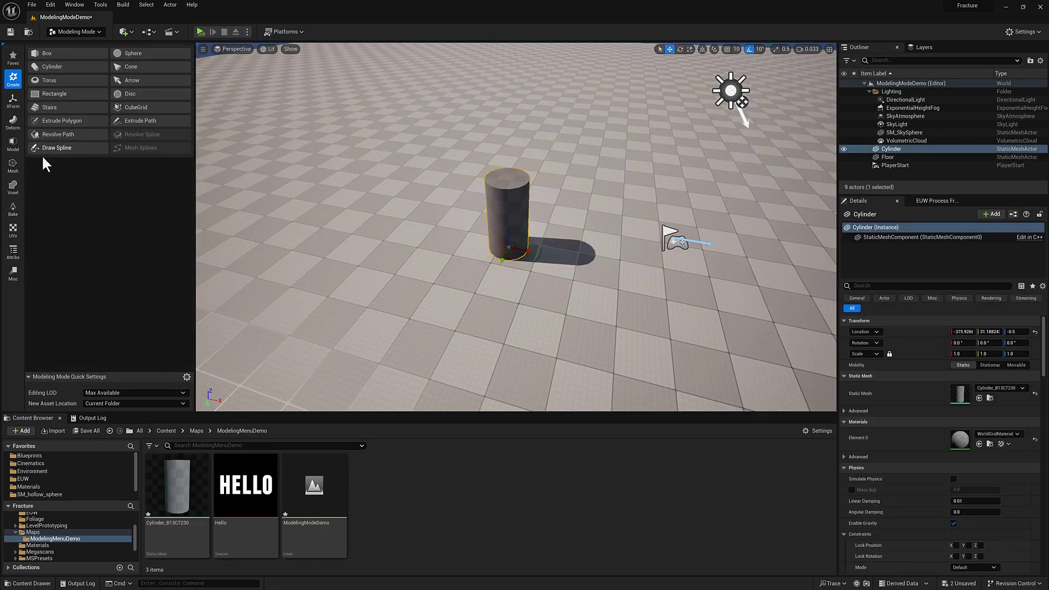
Start a Warp on the cylinder and preview the Flare/Squish and Twist operation types before returning to Bend
left_click(13, 122)
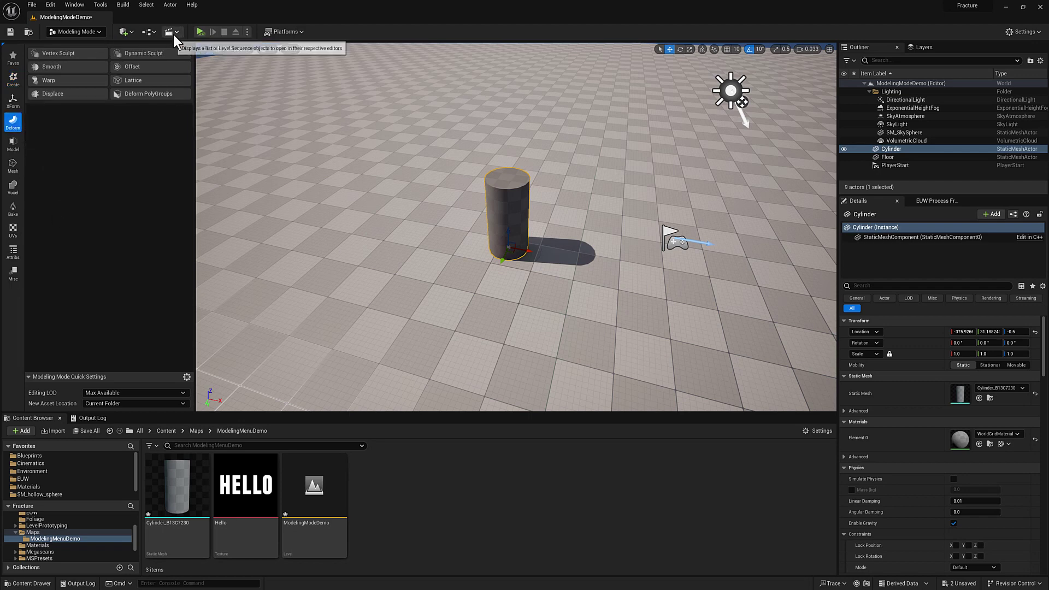
left_click(82, 83)
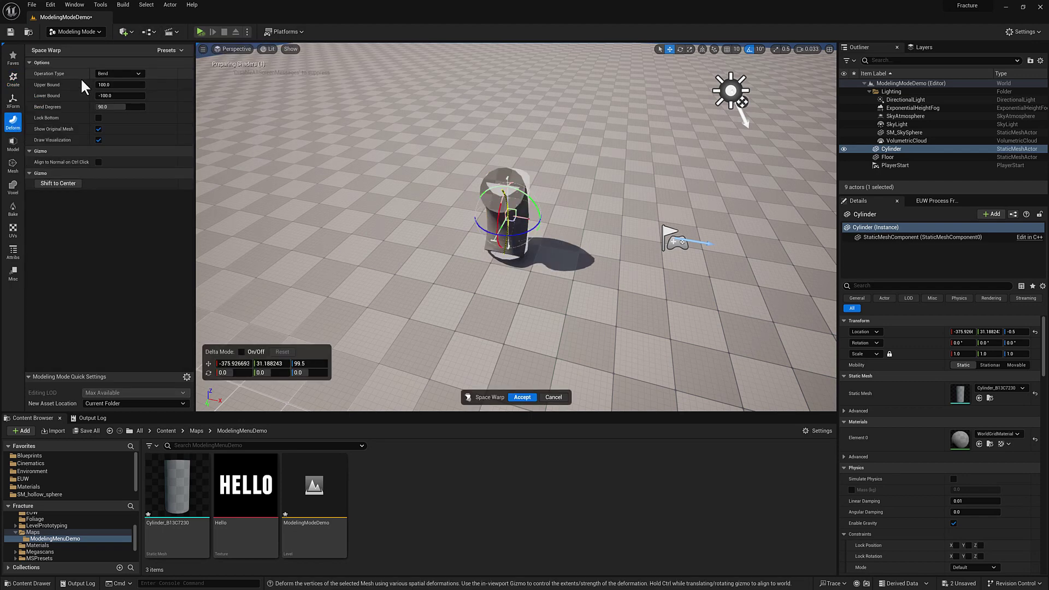
mouse_move(360, 222)
right_mouse_down()
mouse_move(398, 229)
mouse_move(382, 228)
mouse_move(465, 191)
mouse_move(527, 180)
mouse_move(360, 221)
right_mouse_up()
scroll(361, 221, "up", 1)
scroll(464, 191, "up", 1)
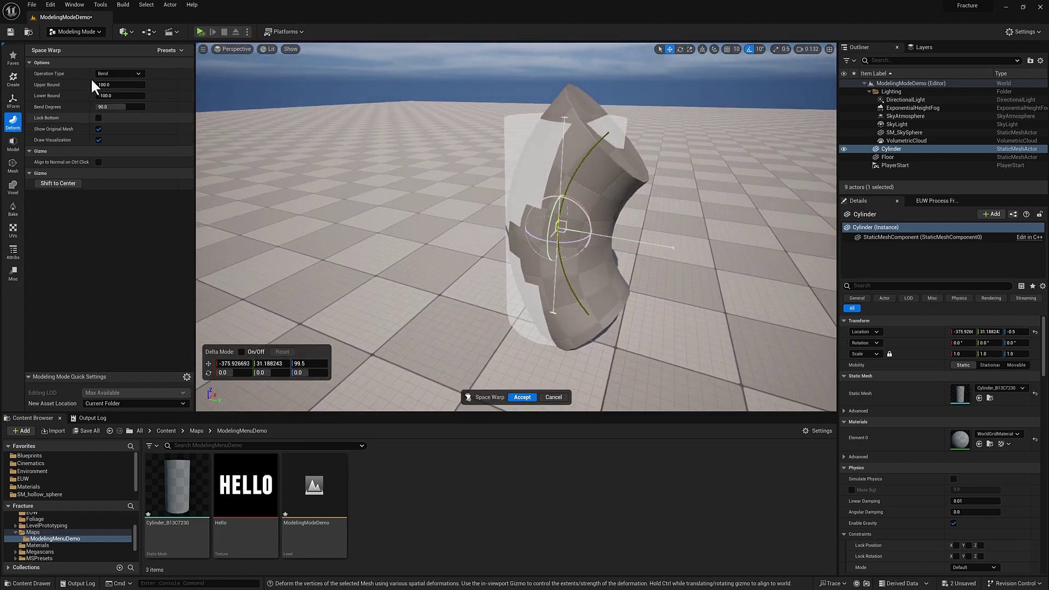
left_click(113, 75)
left_click(114, 89)
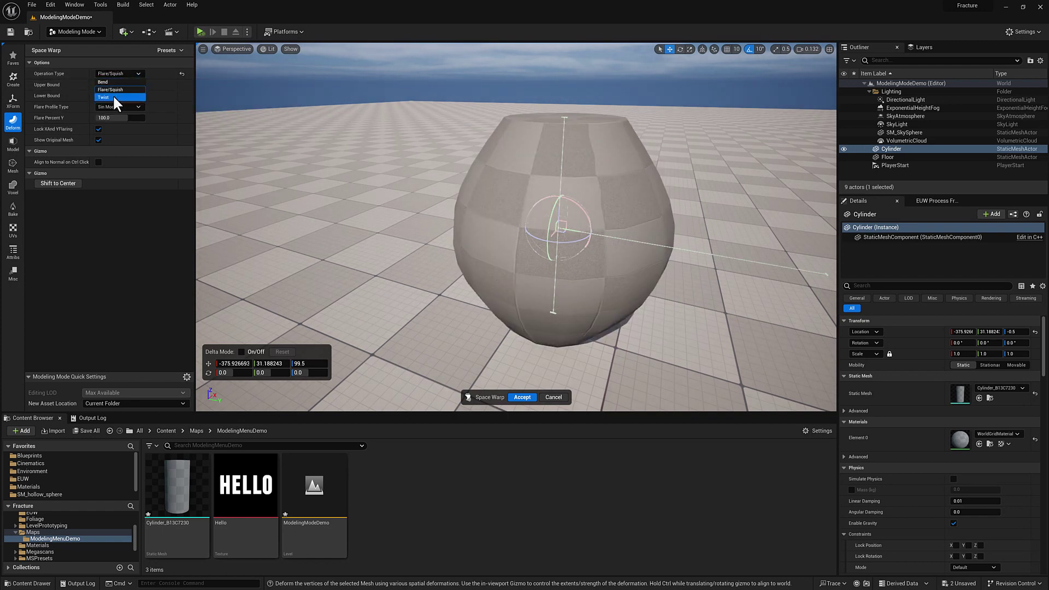
left_click(113, 94)
left_click(114, 75)
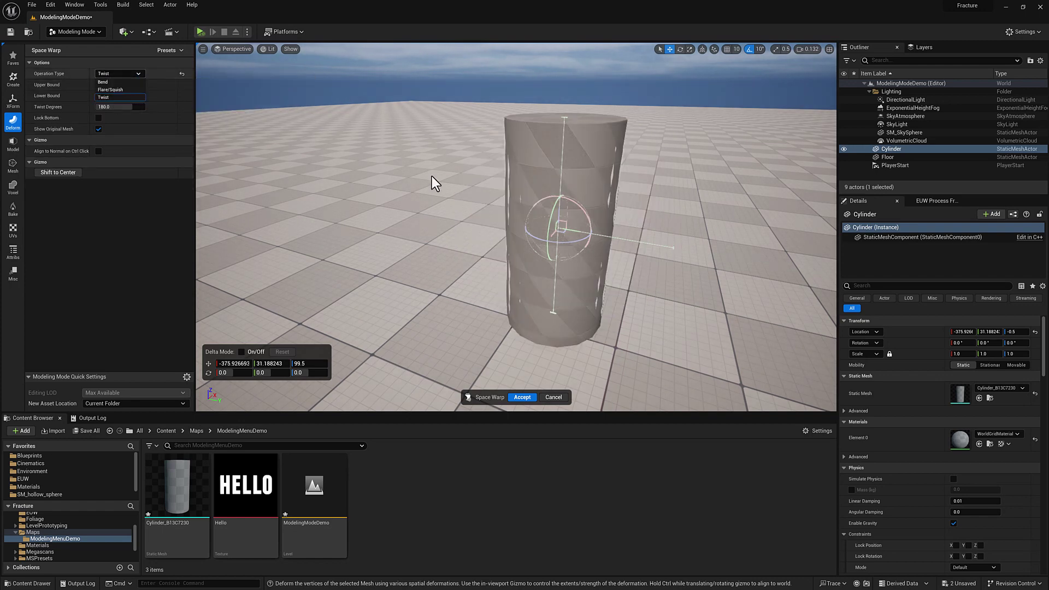
left_click(114, 81)
Try several bend amounts on the cylinder, finishing with Bend Degrees at about 164
mouse_move(126, 107)
left_mouse_down()
mouse_move(135, 107)
mouse_move(123, 107)
left_mouse_up()
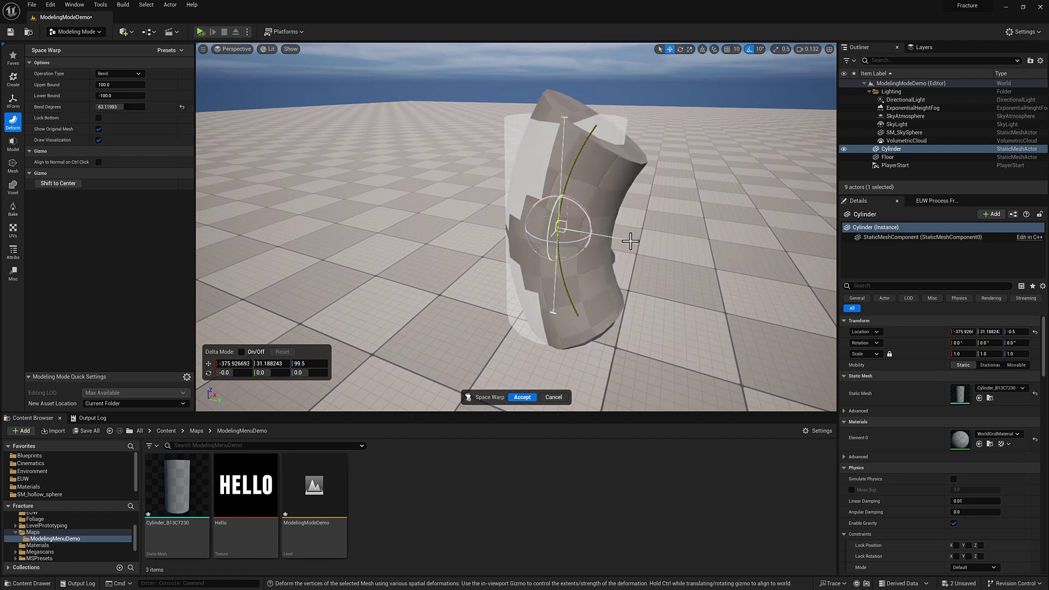
left_click_drag(610, 243, 724, 245)
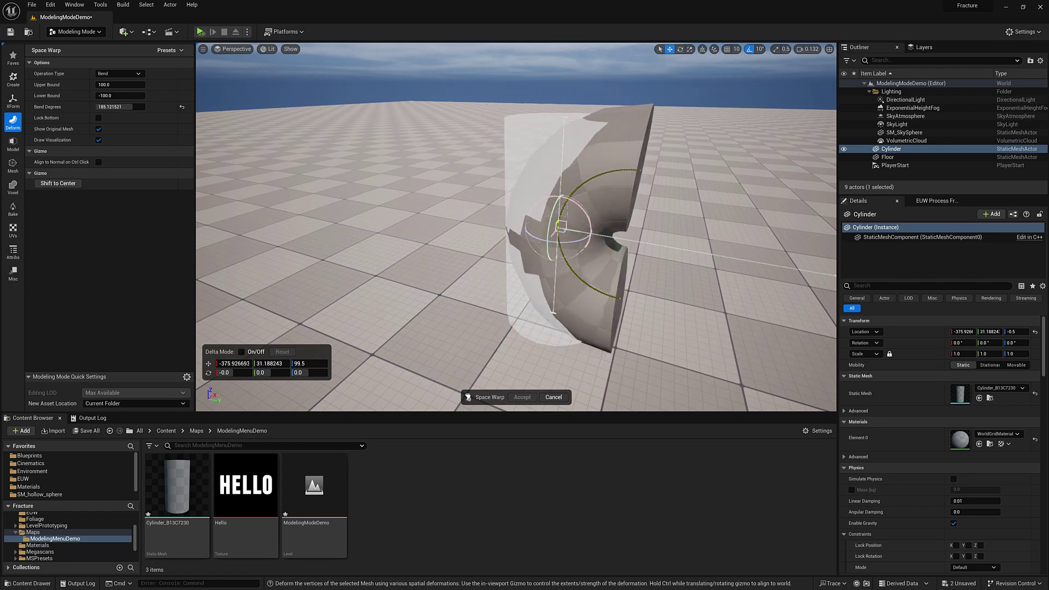
left_click(120, 107)
type("360")
key("Return")
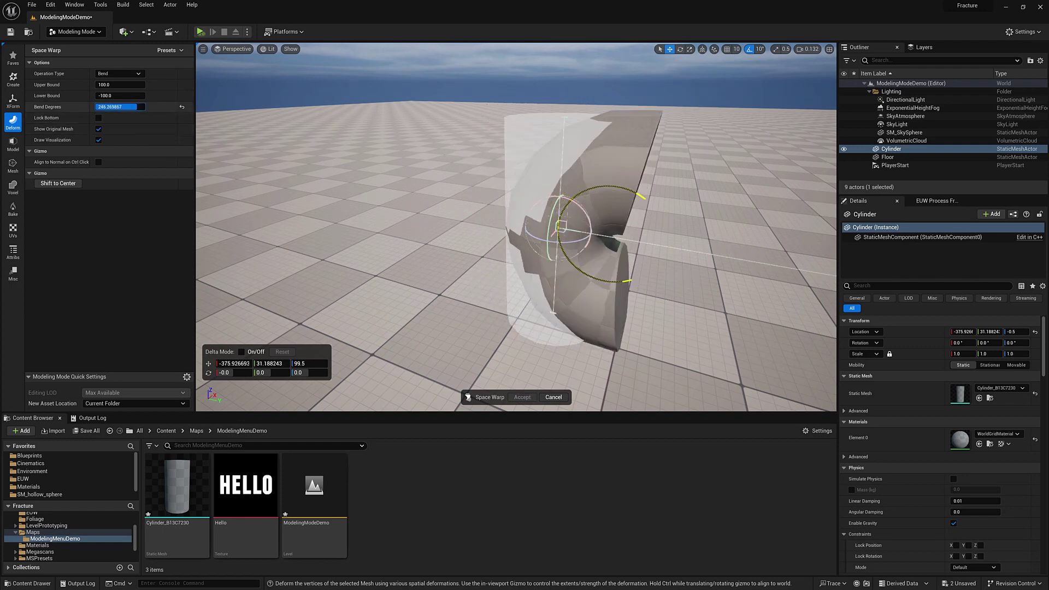
left_click_drag(144, 107, 123, 107)
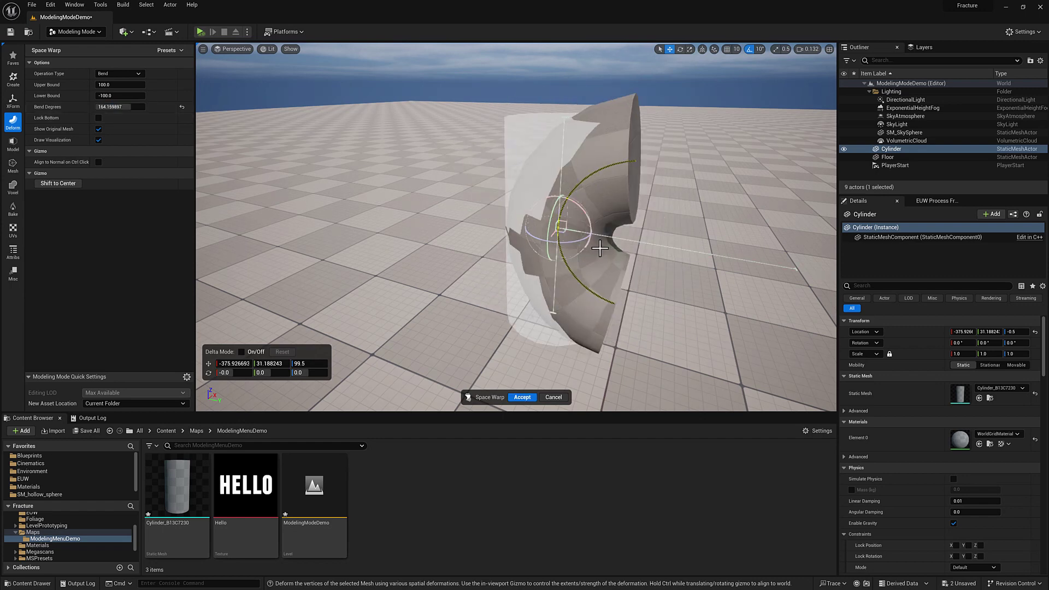
Shift the warp gizmo off-centre, rotated 20 degrees about Z, and set the bounds to about 122 upper and -138 lower
left_click_drag(577, 239, 544, 234)
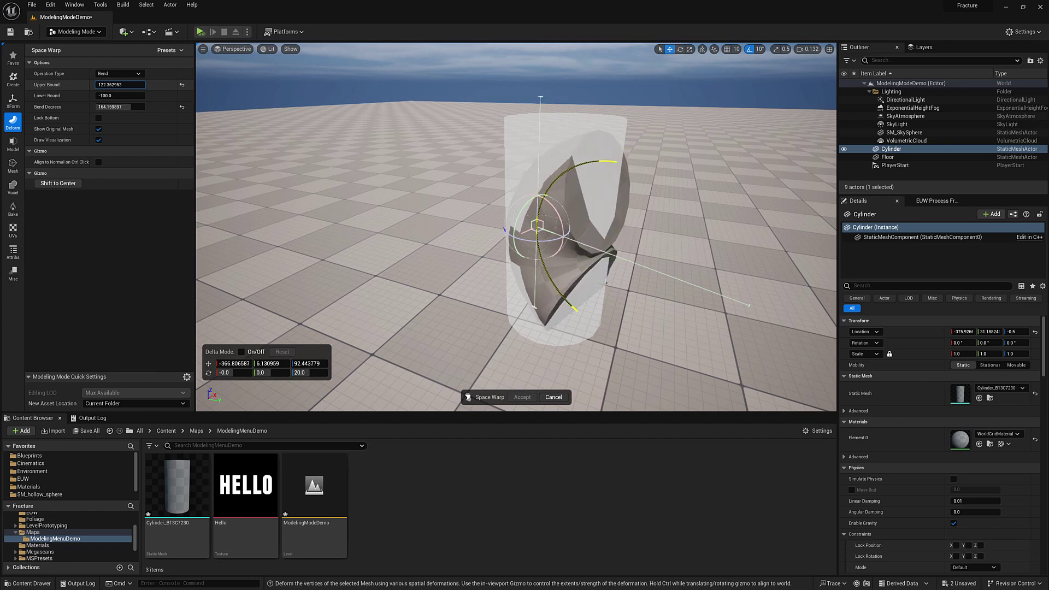
mouse_move(109, 85)
left_mouse_down()
mouse_move(109, 95)
mouse_move(112, 70)
left_mouse_up()
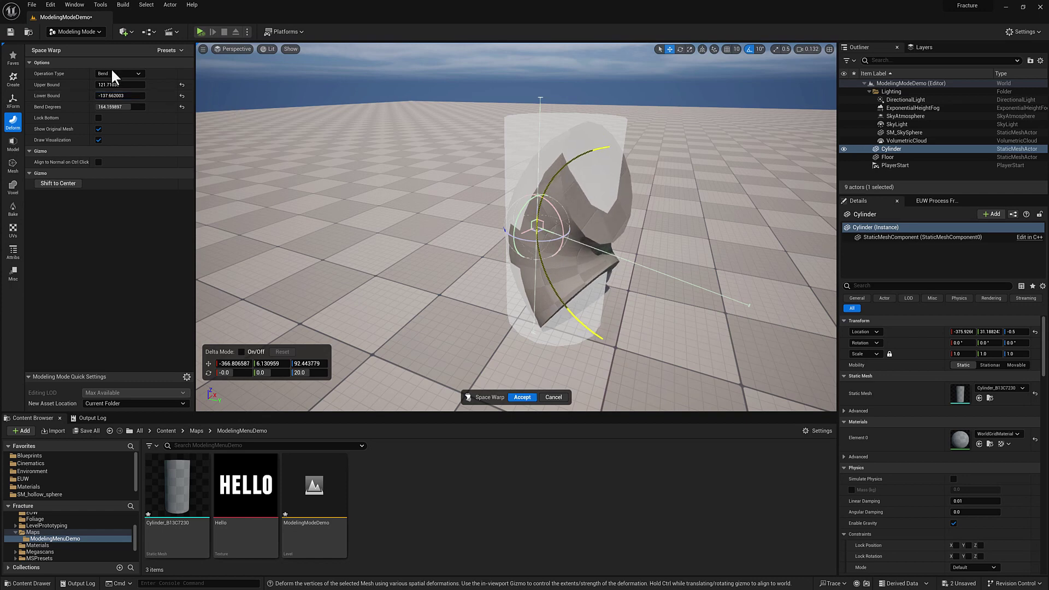
Reset the warp's Bend Degrees, Lower Bound and Upper Bound to their default values
left_click(182, 106)
left_click(182, 95)
left_click(182, 84)
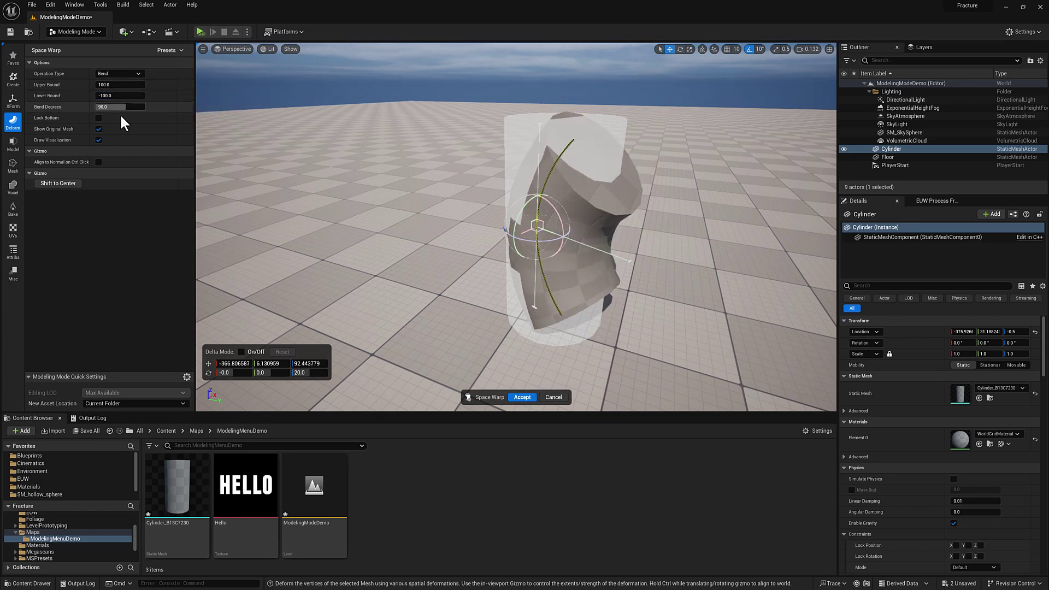
Switch the cylinder's warp operation to Flare/Squish and cancel the warp
left_click(118, 73)
left_click(117, 94)
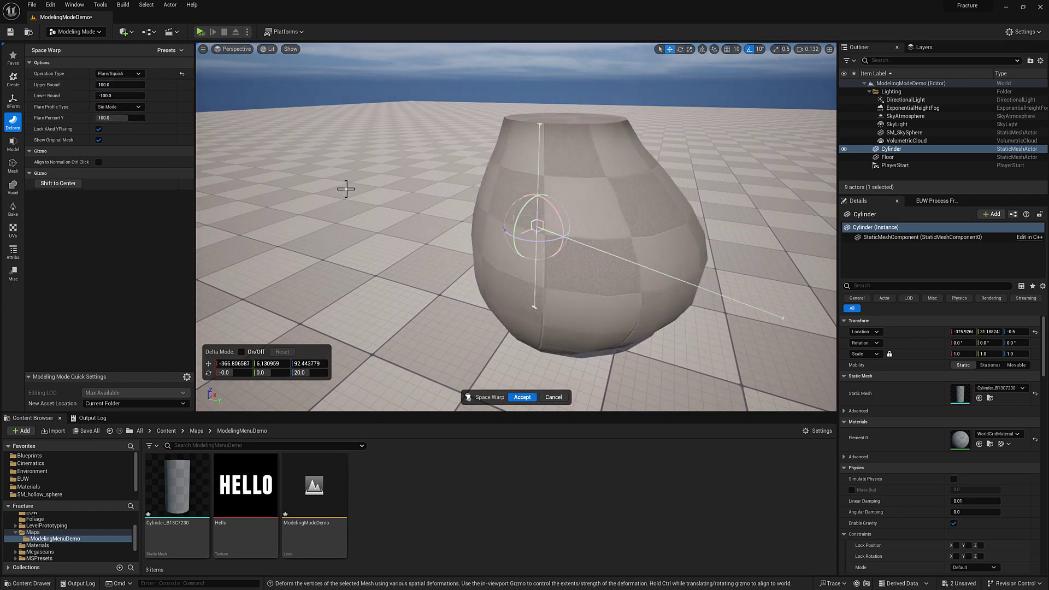
left_click(553, 397)
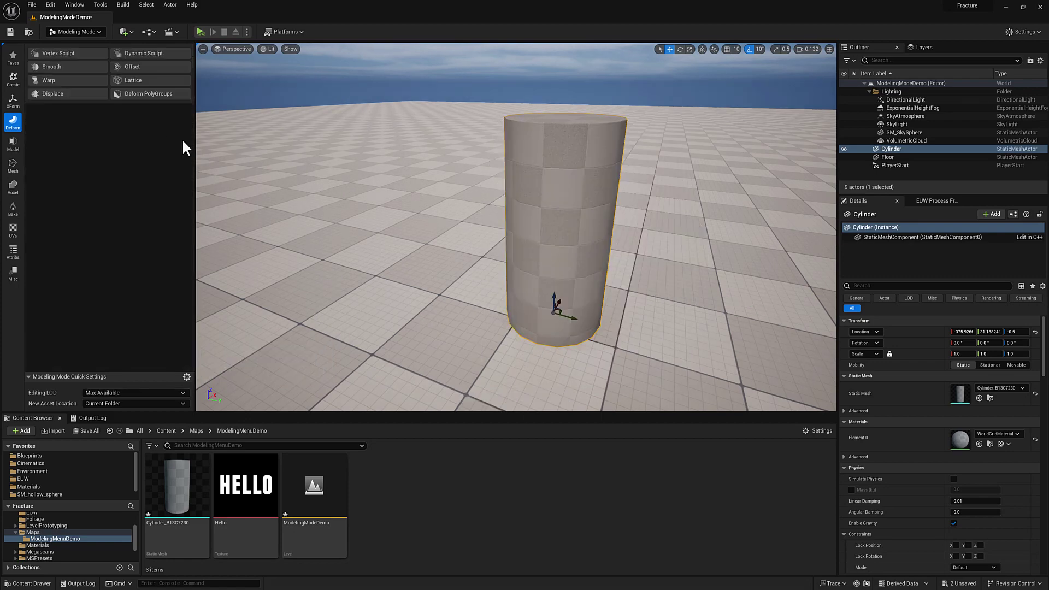
Restart the Warp on the cylinder with Flare/Squish and adjust Flare Percent Y to about 99.4
left_click(65, 80)
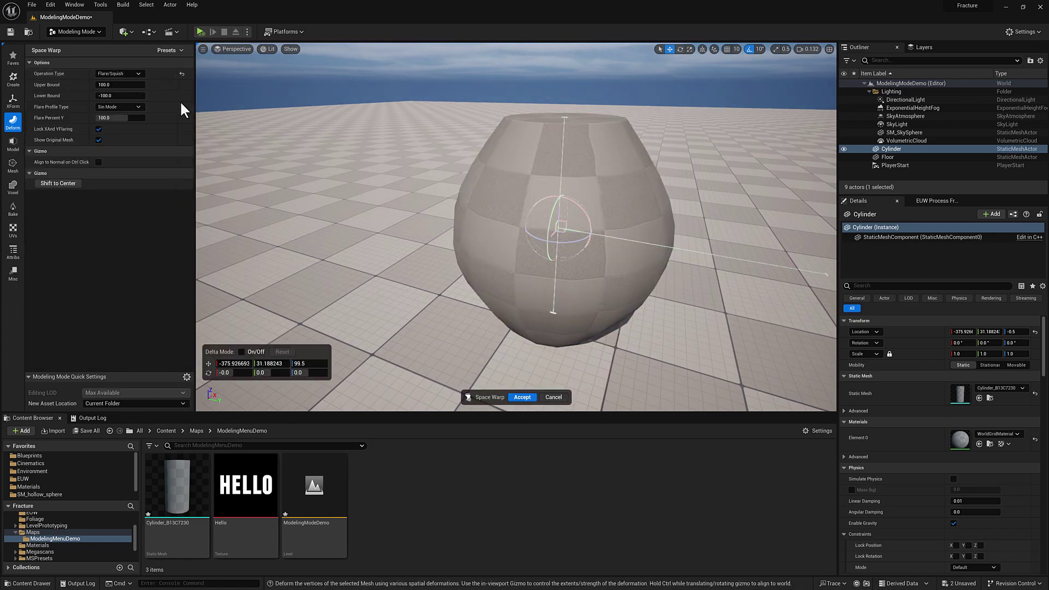
left_click_drag(525, 226, 576, 230, "alt")
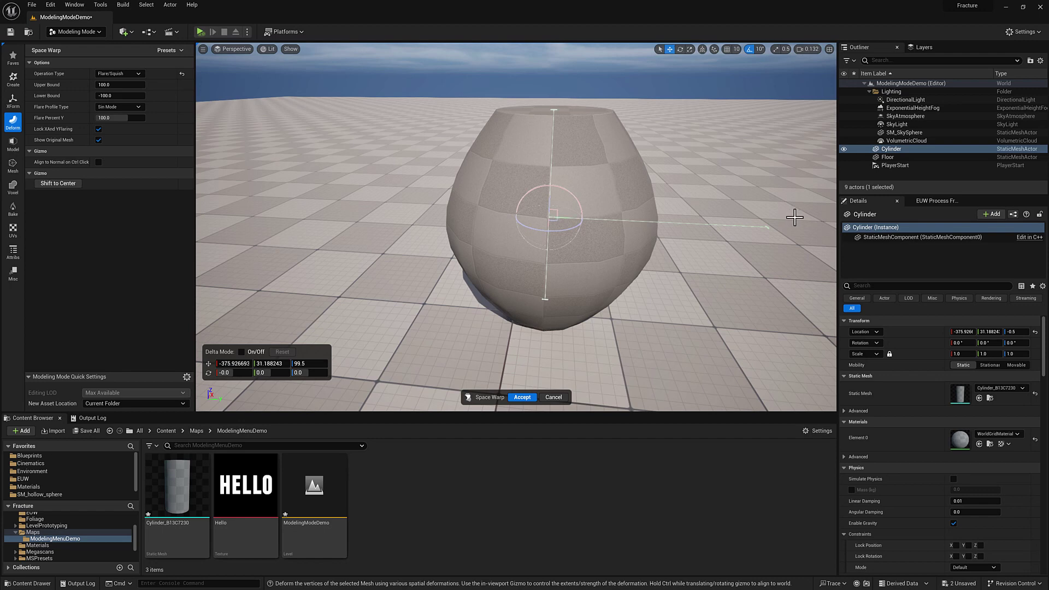
mouse_move(763, 226)
left_mouse_down()
mouse_move(539, 218)
mouse_move(527, 224)
mouse_move(711, 232)
mouse_move(494, 228)
mouse_move(765, 240)
left_mouse_up()
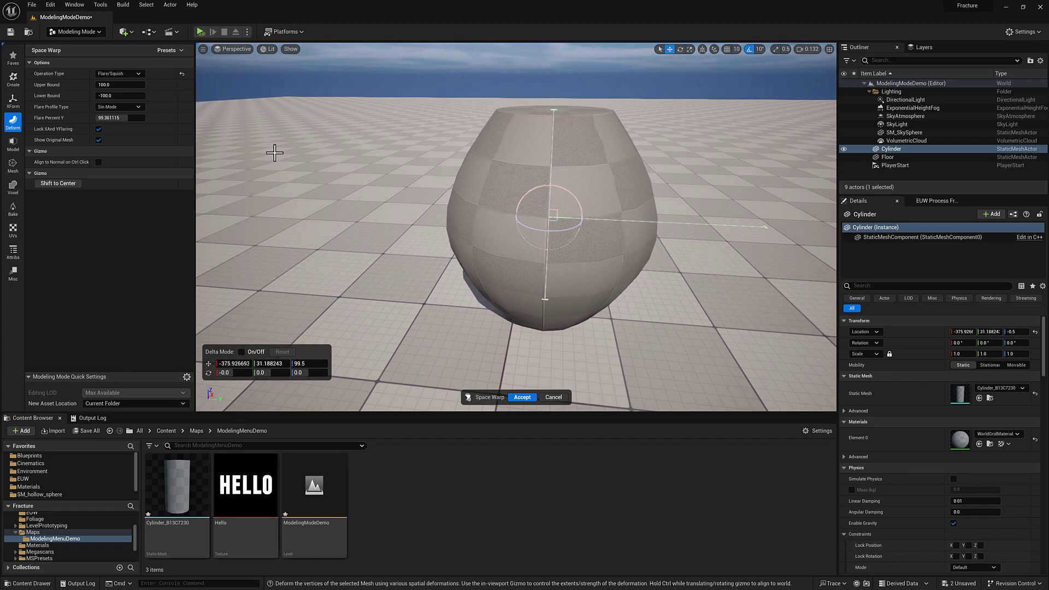
Preview the Sin Squared Mode and Triangle Mode flare profiles on the cylinder, and return to Sin Mode
left_click(118, 108)
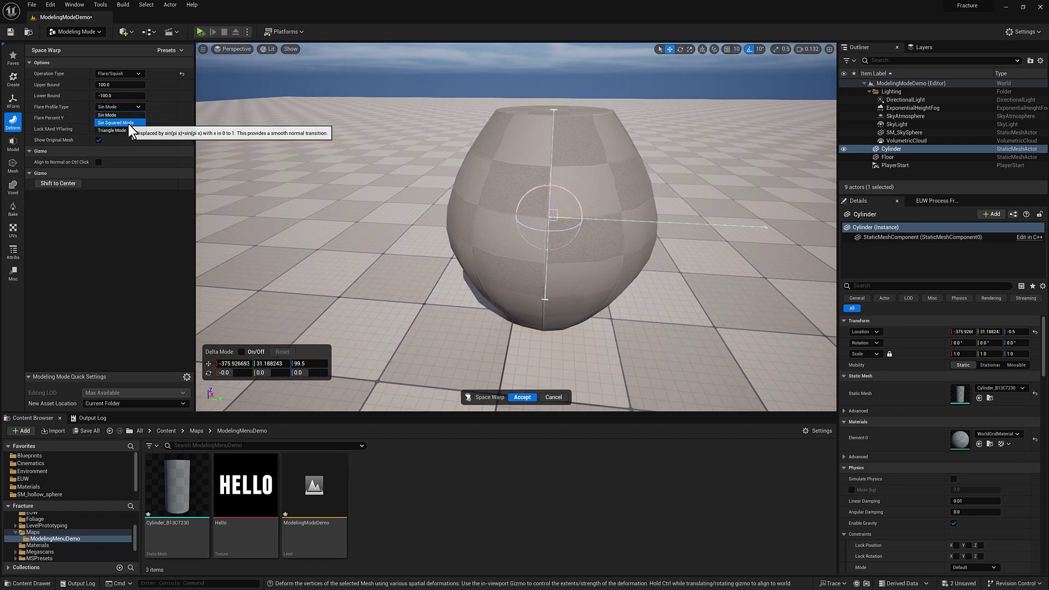
left_click(127, 123)
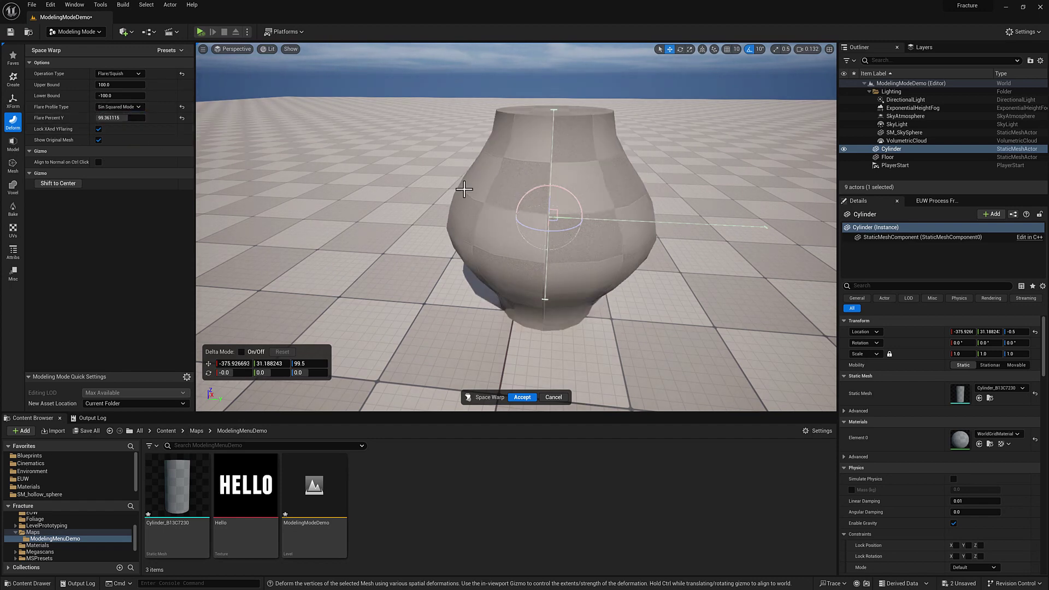
left_click(125, 108)
left_click(117, 129)
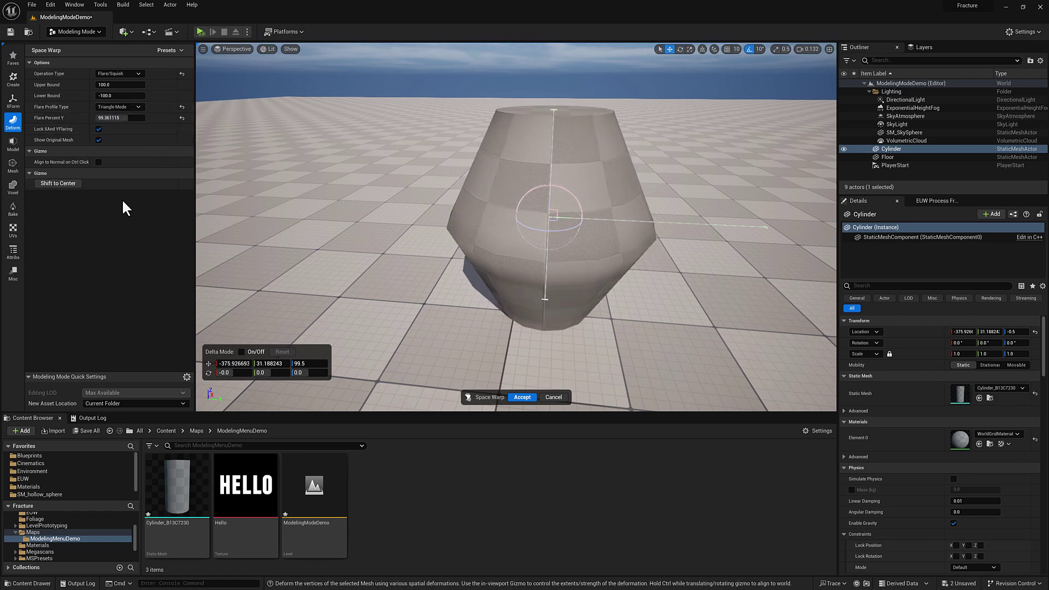
left_click(120, 115)
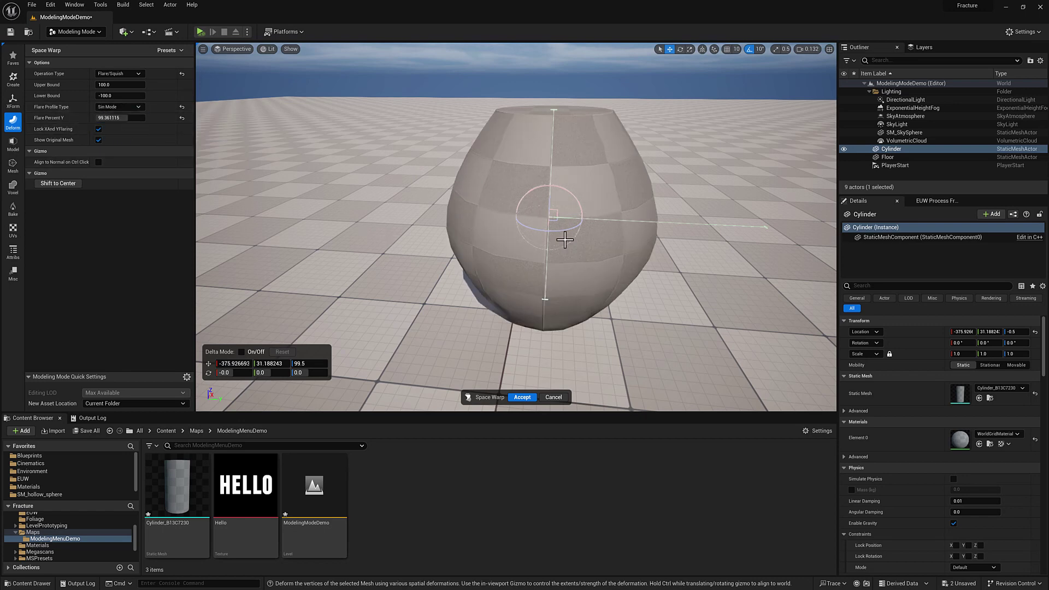
Change the cylinder's warp operation to Twist and try different Twist Degrees amounts
left_click(125, 74)
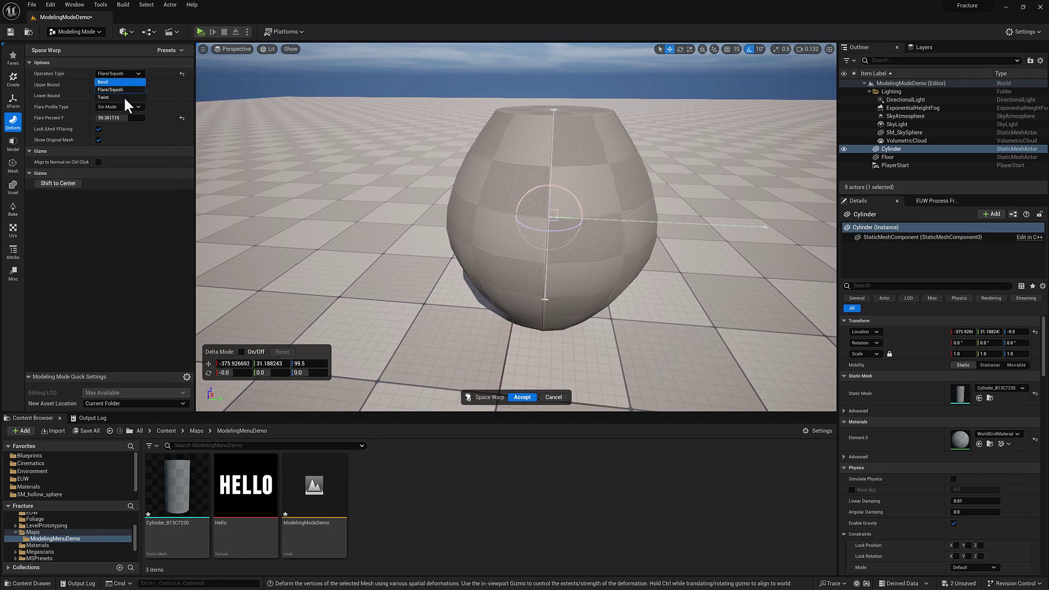
left_click(120, 97)
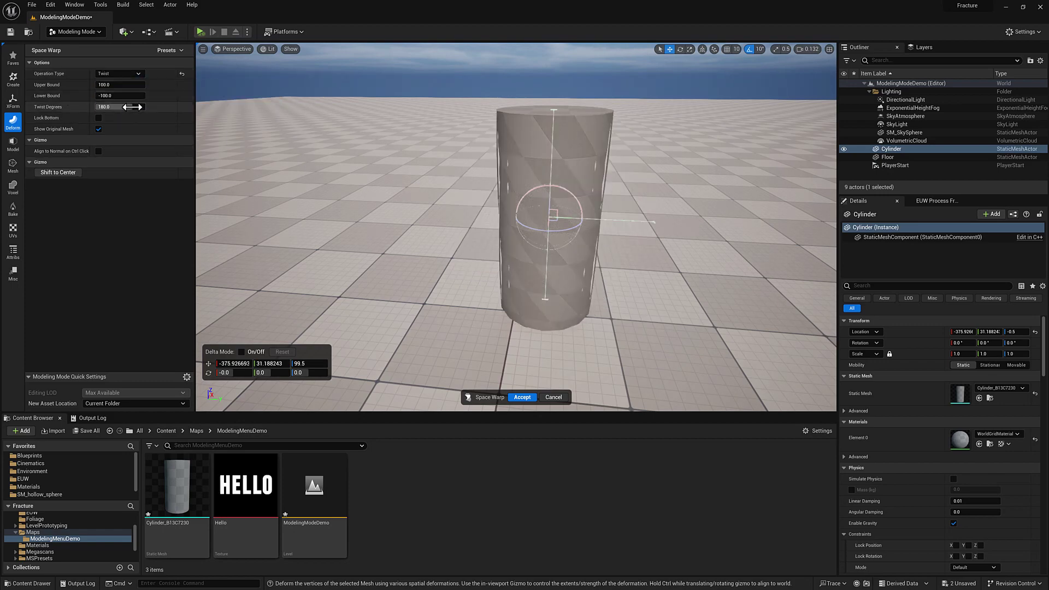
mouse_move(129, 107)
left_mouse_down()
mouse_move(159, 107)
mouse_move(118, 107)
left_mouse_up()
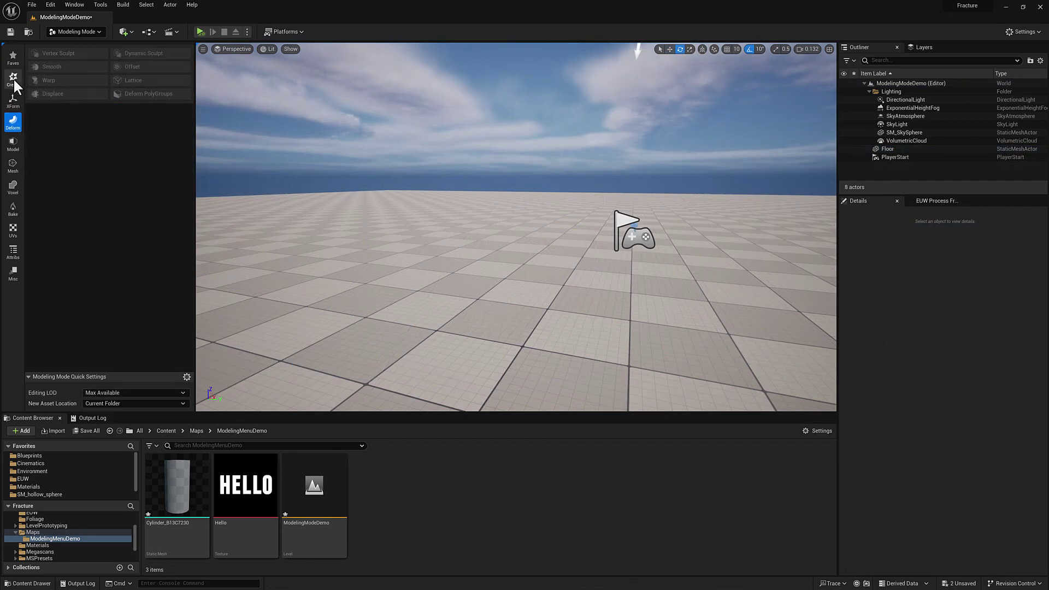
Create a rectangle with 100 width and 100 depth subdivisions on the floor, raised to a height of about 110
left_click(14, 79)
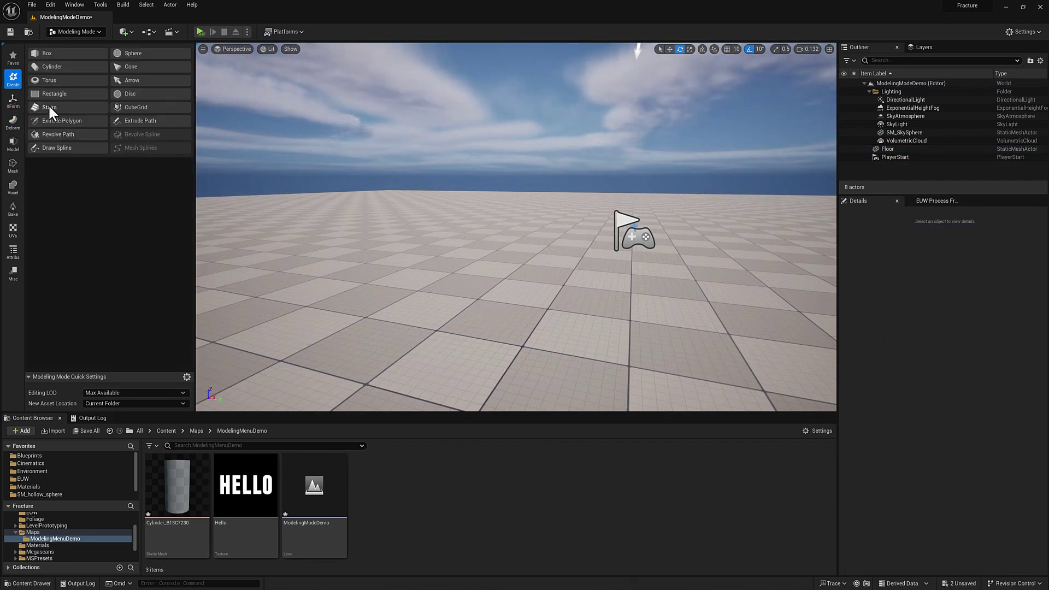
left_click(53, 95)
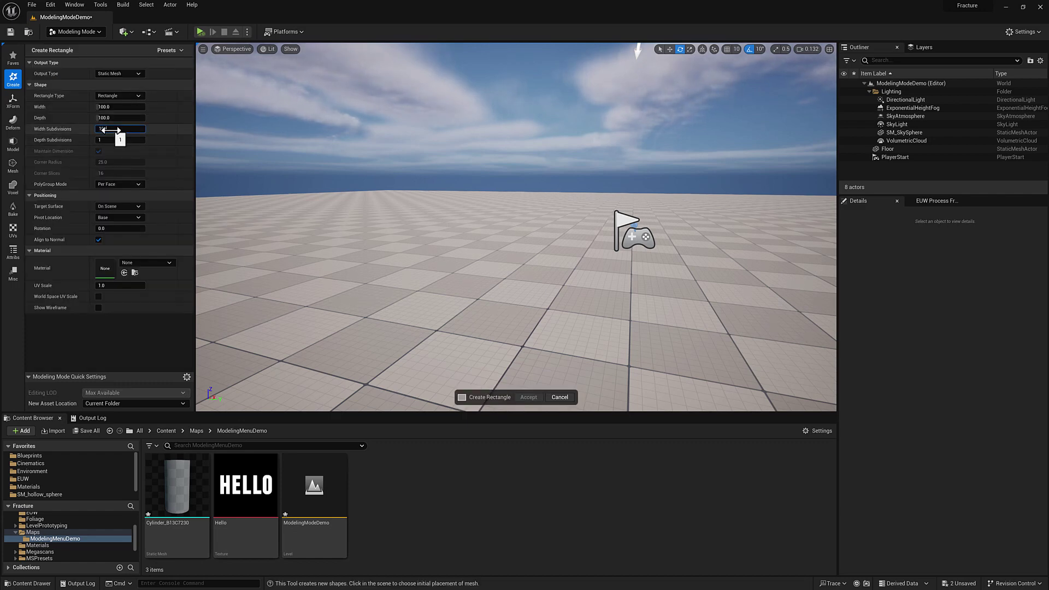
key("Return")
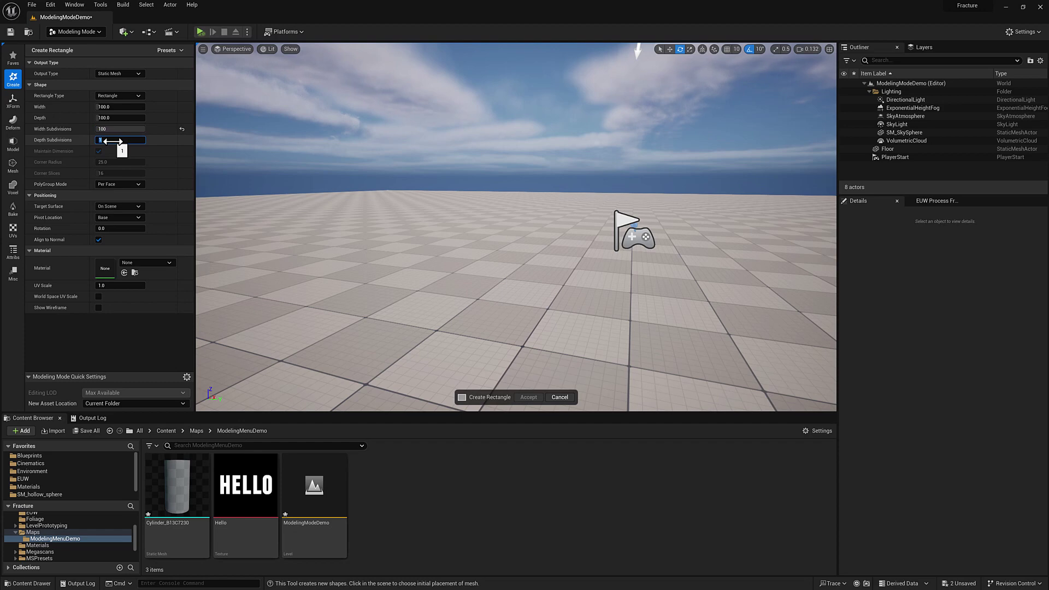
left_click_drag(112, 141, 112, 141)
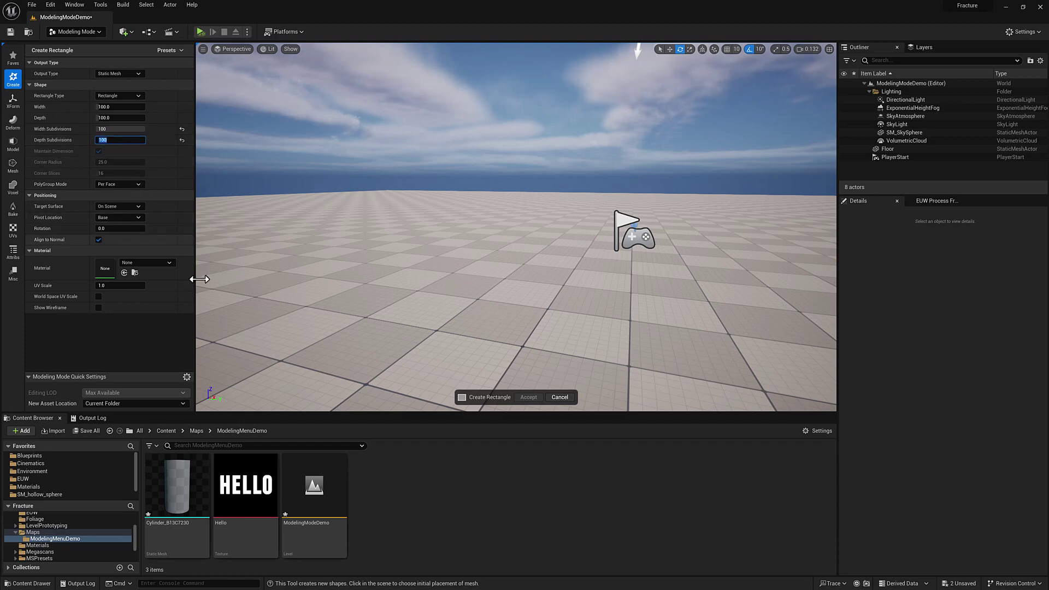
left_click(520, 338)
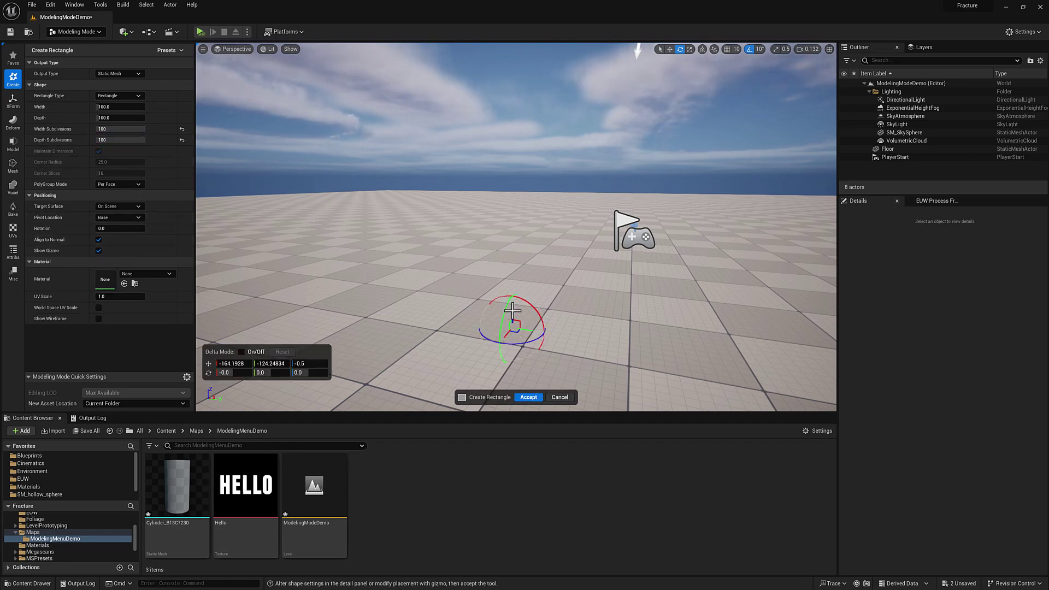
left_click_drag(512, 310, 512, 215)
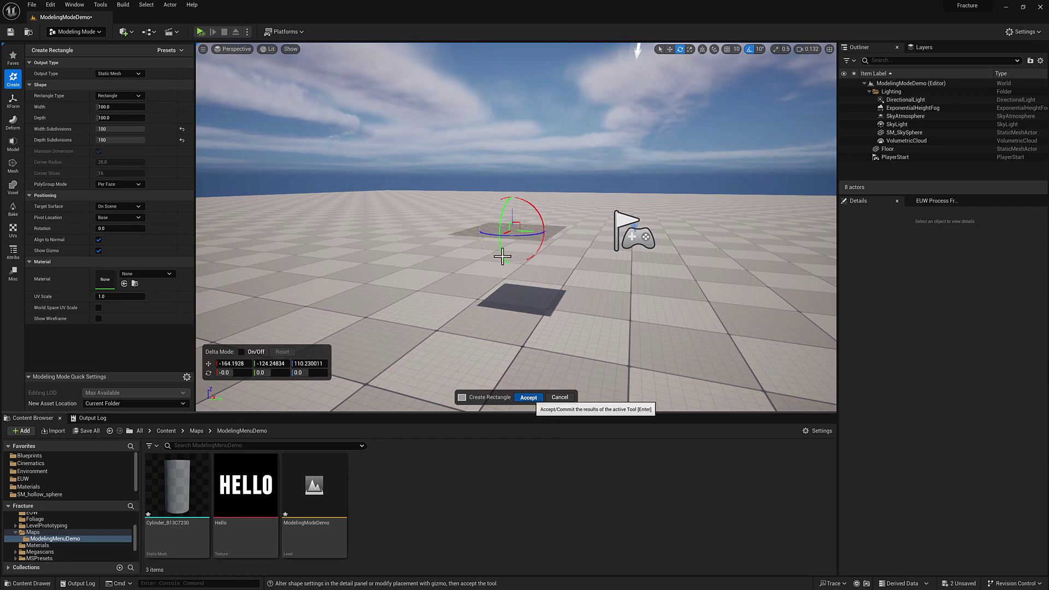
key("Return")
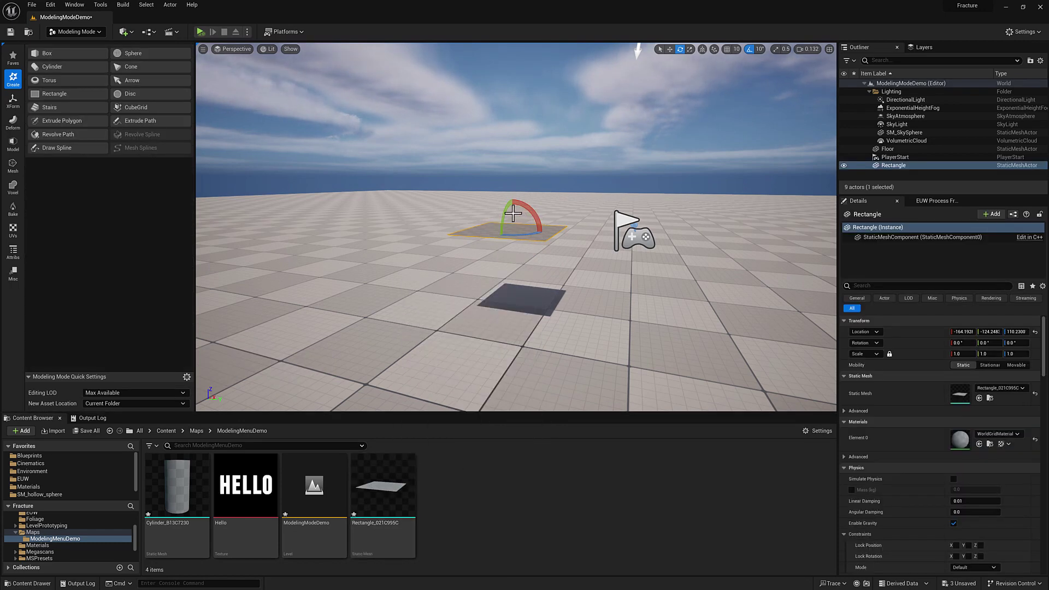
Rotate the rectangle 90° about Y so it stands upright, and bake the transform into its mesh
left_click_drag(505, 213, 532, 224)
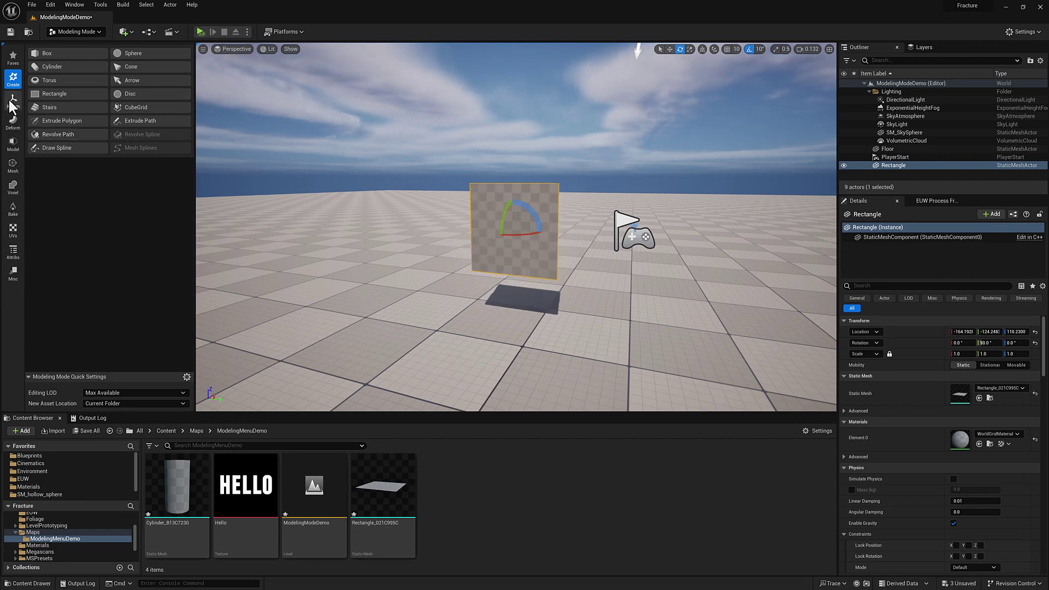
left_click(12, 101)
left_click(143, 80)
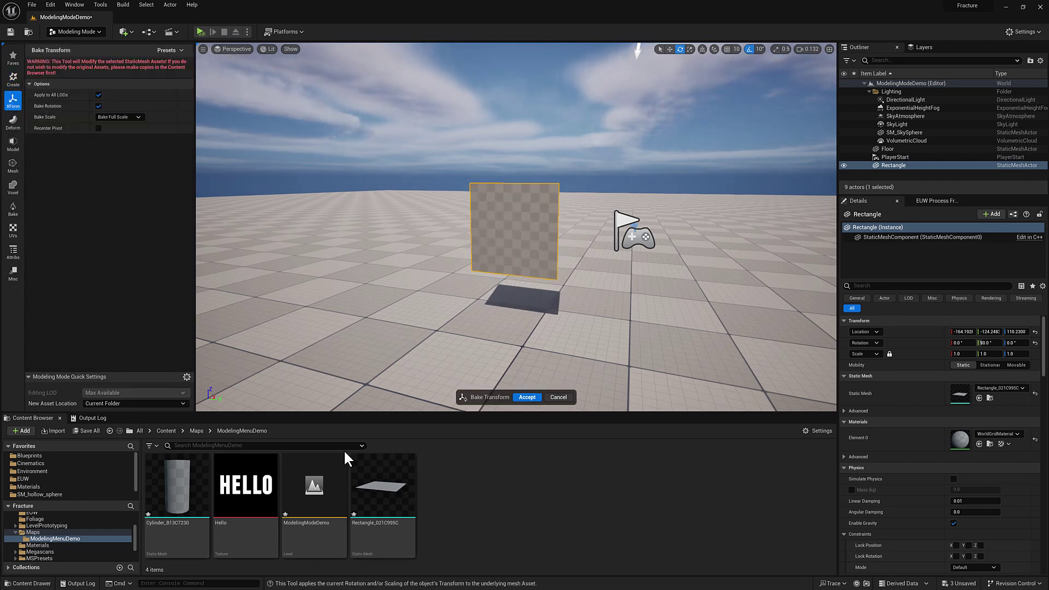
left_click(527, 397)
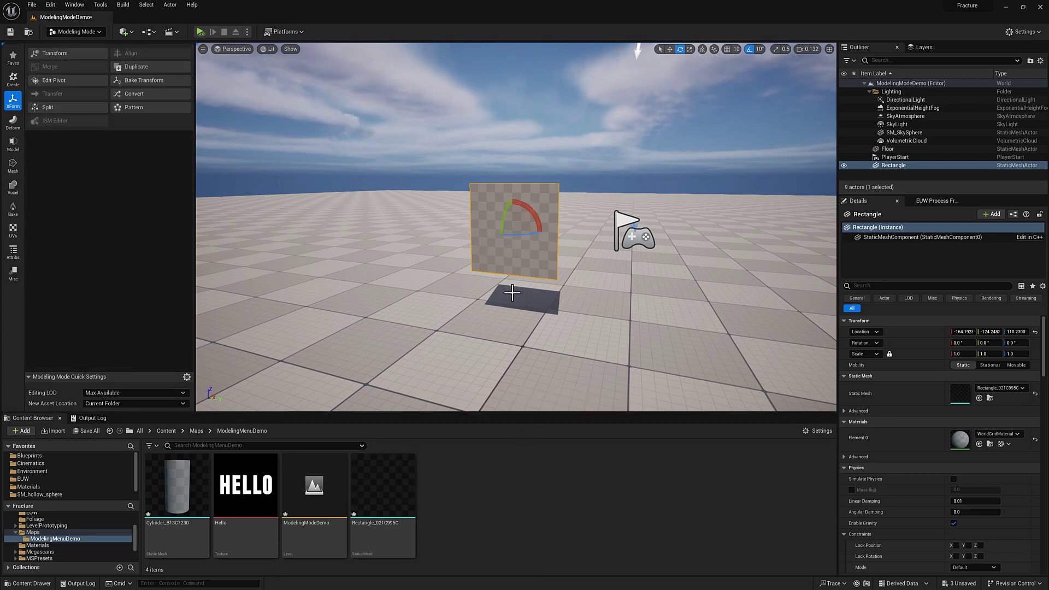
Start the Displace tool on the upright rectangle and review the displacement types, keeping Perlin Noise
key("w")
right_click_drag(512, 292, 522, 296)
key("w")
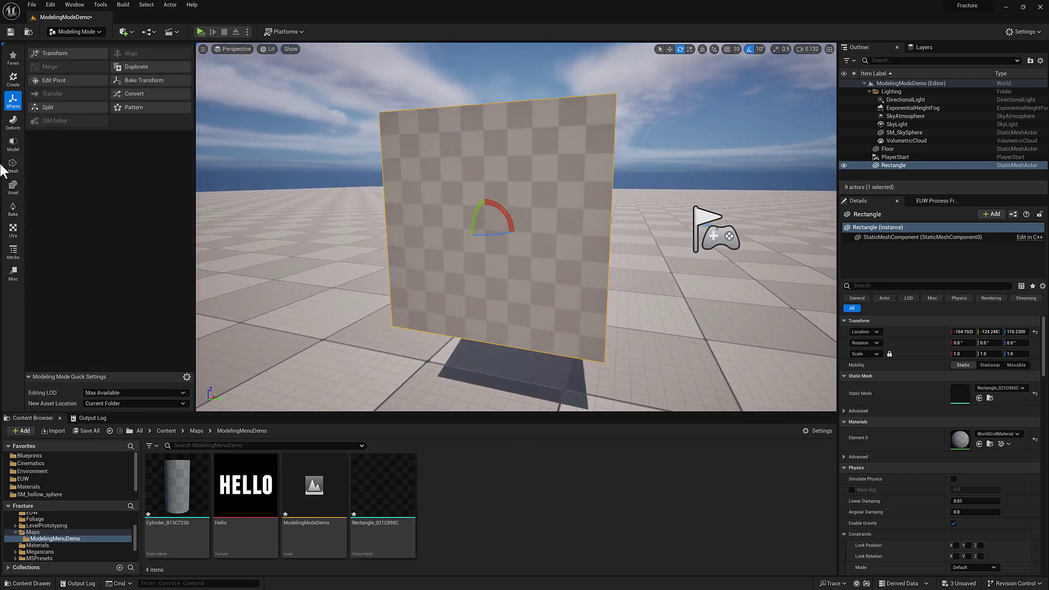
left_click(12, 127)
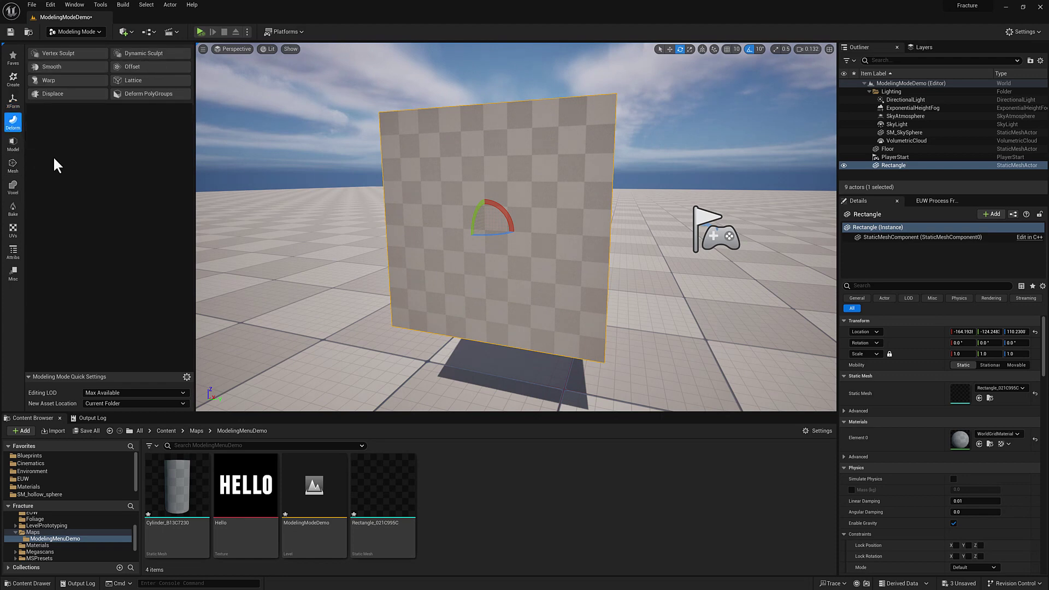
left_click(53, 95)
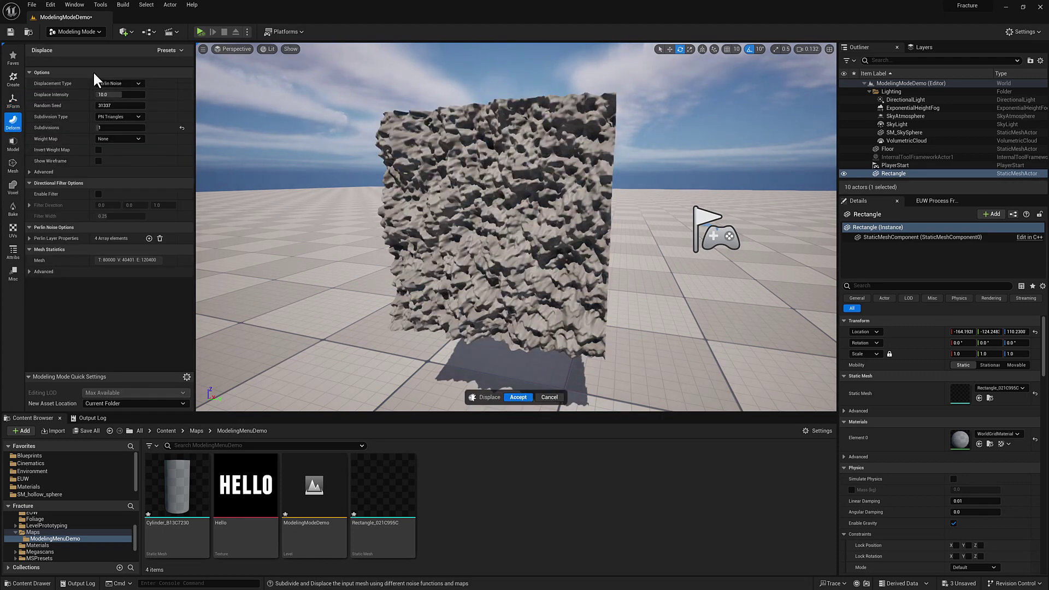
left_click(130, 83)
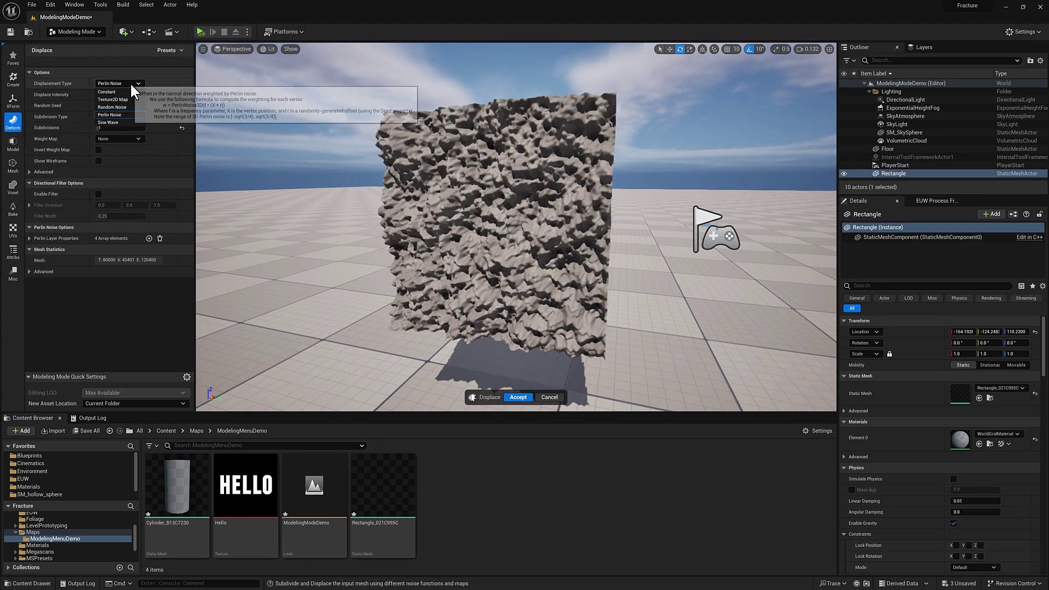
left_click(119, 82)
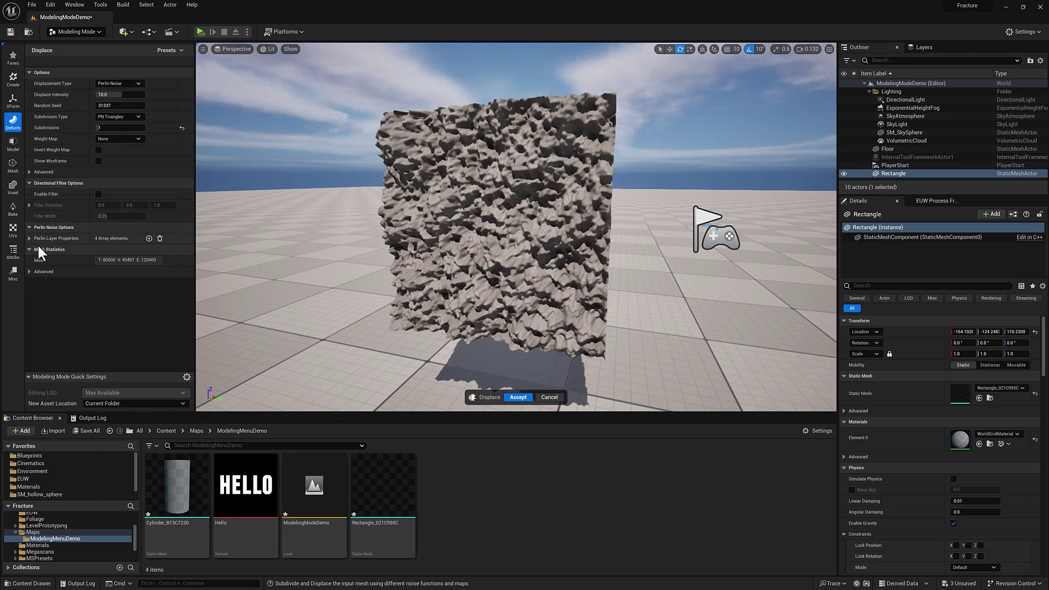
Expand the advanced displace options and all four Perlin noise layers to examine their Frequency and Intensity settings
left_click(28, 171)
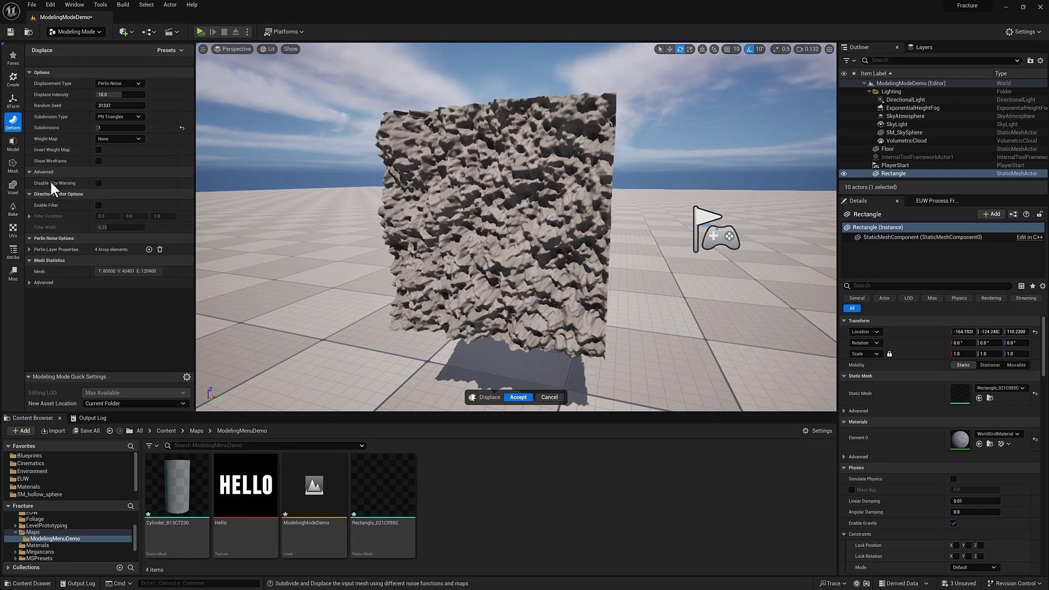
left_click(29, 249)
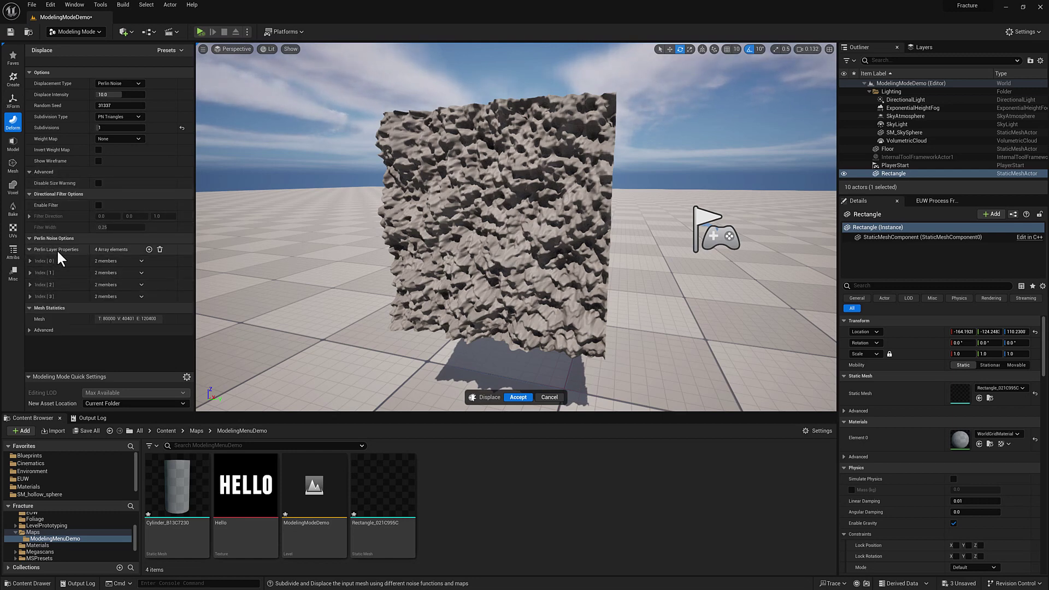
left_click(30, 260)
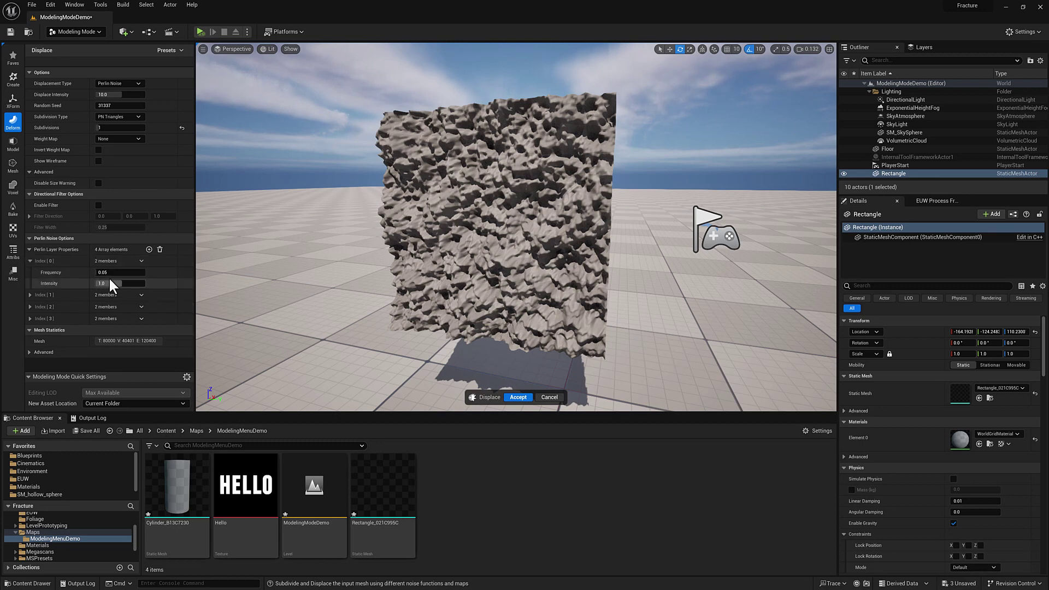
left_click(29, 294)
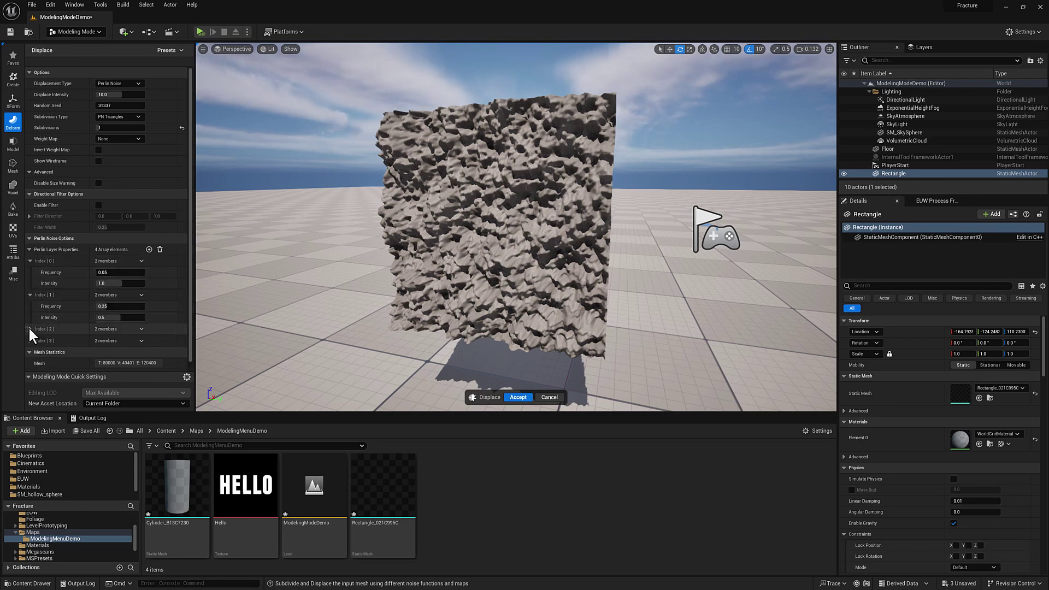
left_click(29, 330)
scroll(31, 344, "down", 1)
left_click(30, 332)
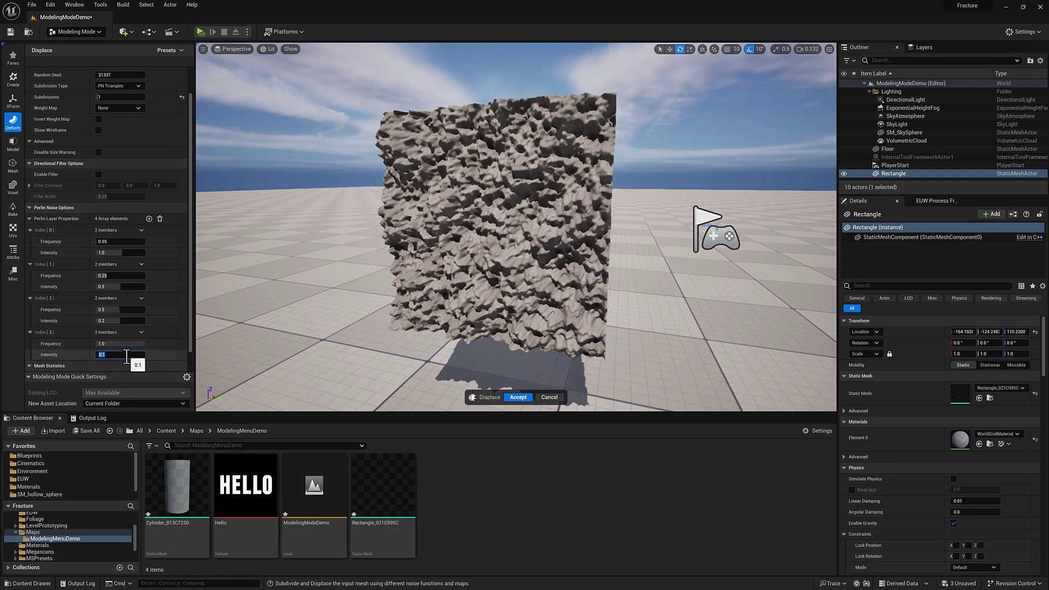
Set the Intensity of Perlin layers 1 and 2 to 0, and try layer 3 at 0 and at about 0.32
left_click_drag(123, 322, 106, 322)
left_click(117, 286)
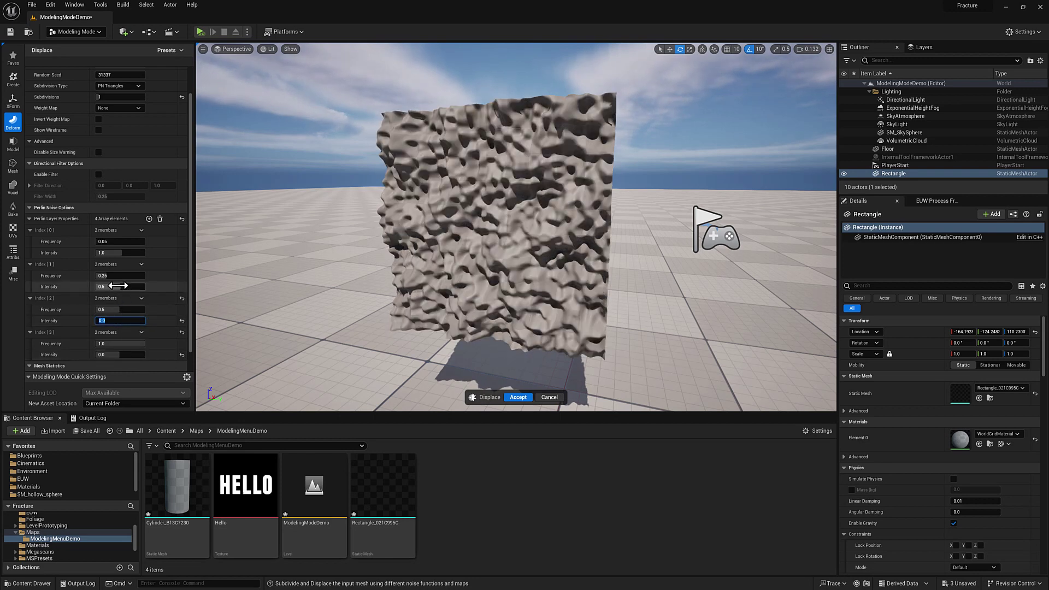
type("0")
key("Return")
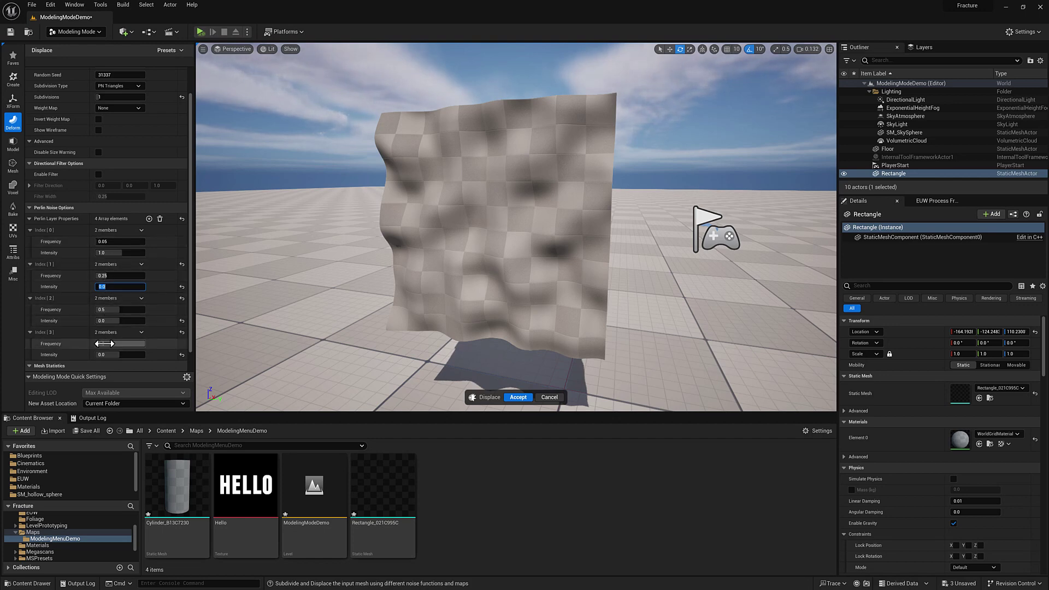
mouse_move(119, 355)
left_mouse_down()
mouse_move(158, 355)
mouse_move(124, 354)
left_mouse_up()
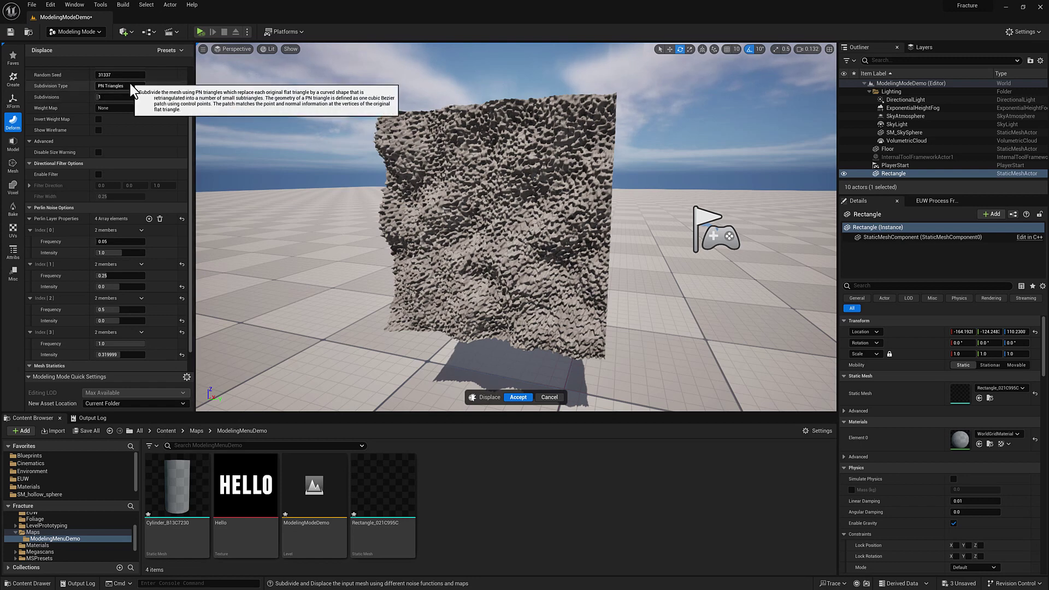
Change the rectangle's displacement type to Texture2D Map and assign the Hello texture as the Displacement Map
scroll(152, 98, "up", 2)
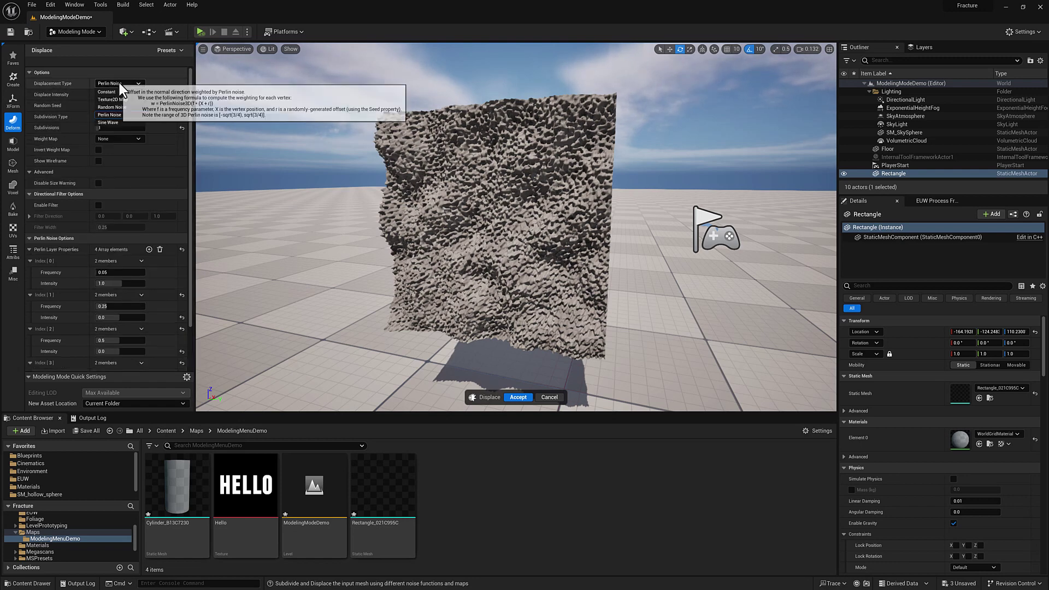
left_click(118, 82)
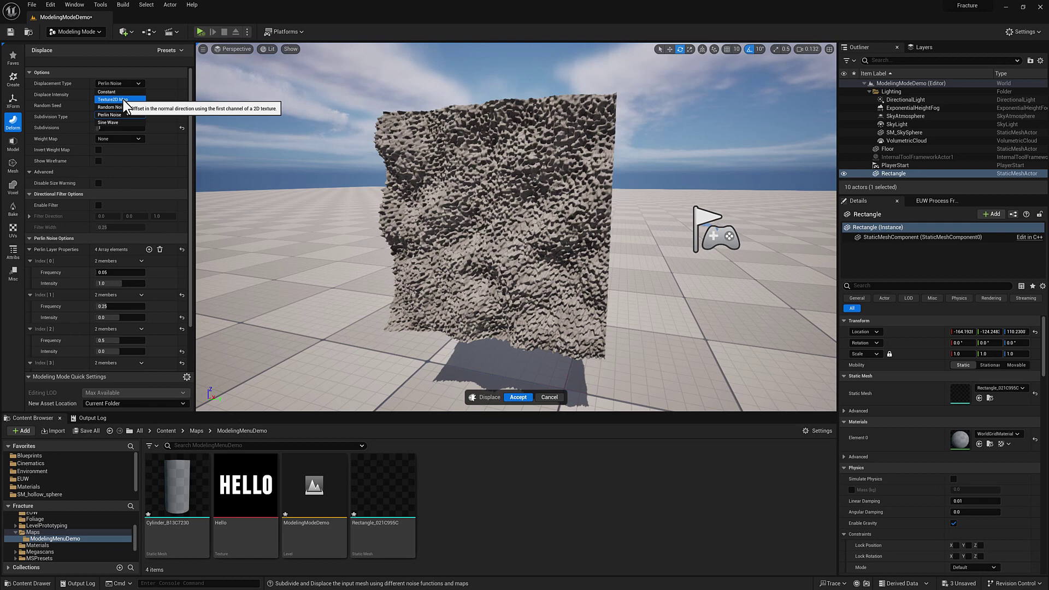
left_click(123, 100)
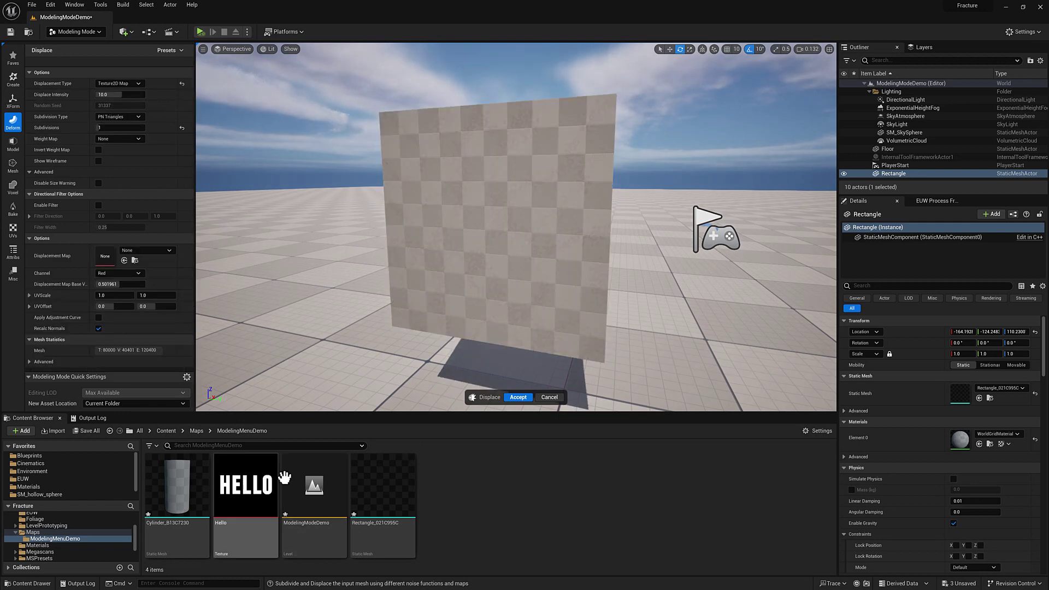
left_click(240, 489)
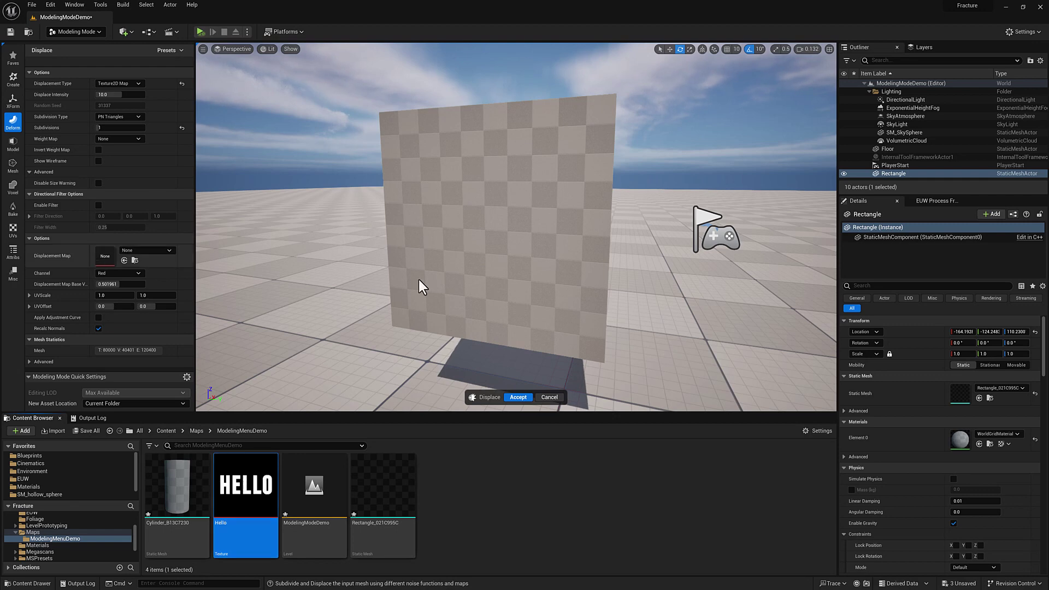
left_click_drag(256, 487, 57, 323)
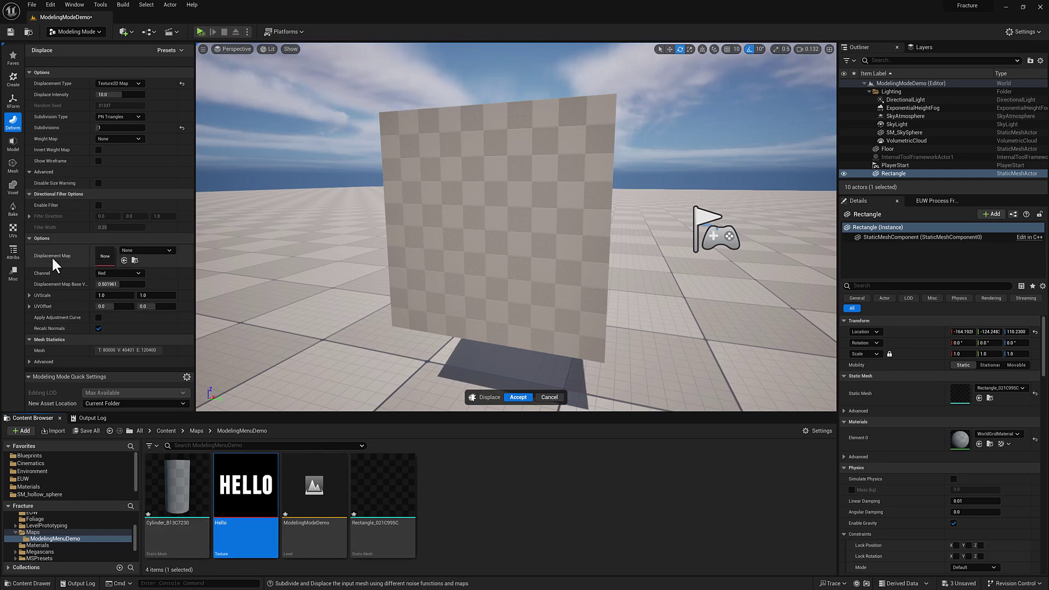
left_click(124, 260)
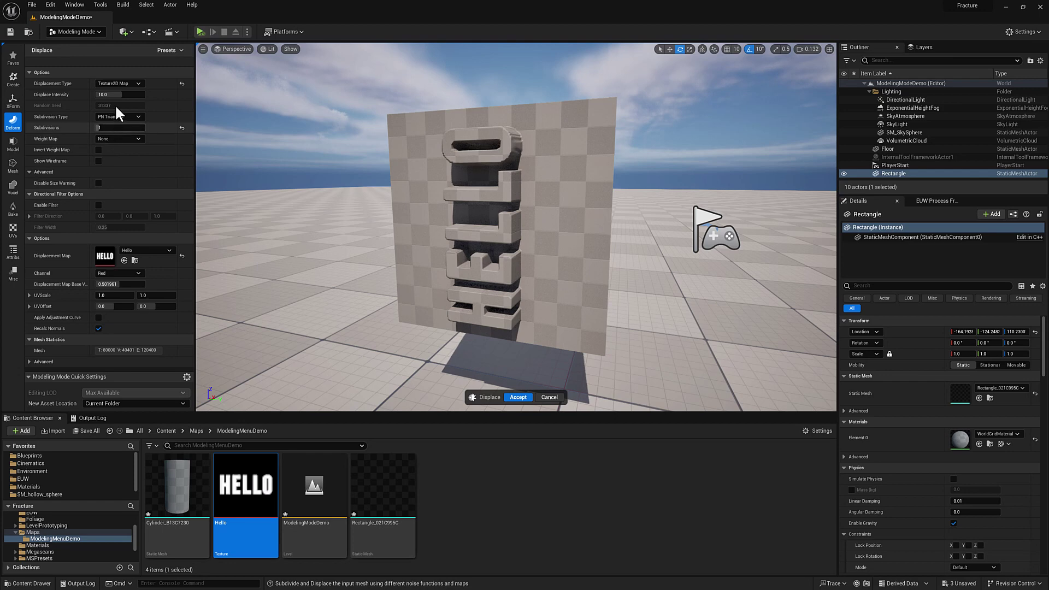
Try a negative Displace Intensity, set it to about 8.93, and look at the displacement map's Channel choices
left_click_drag(122, 95, 118, 94)
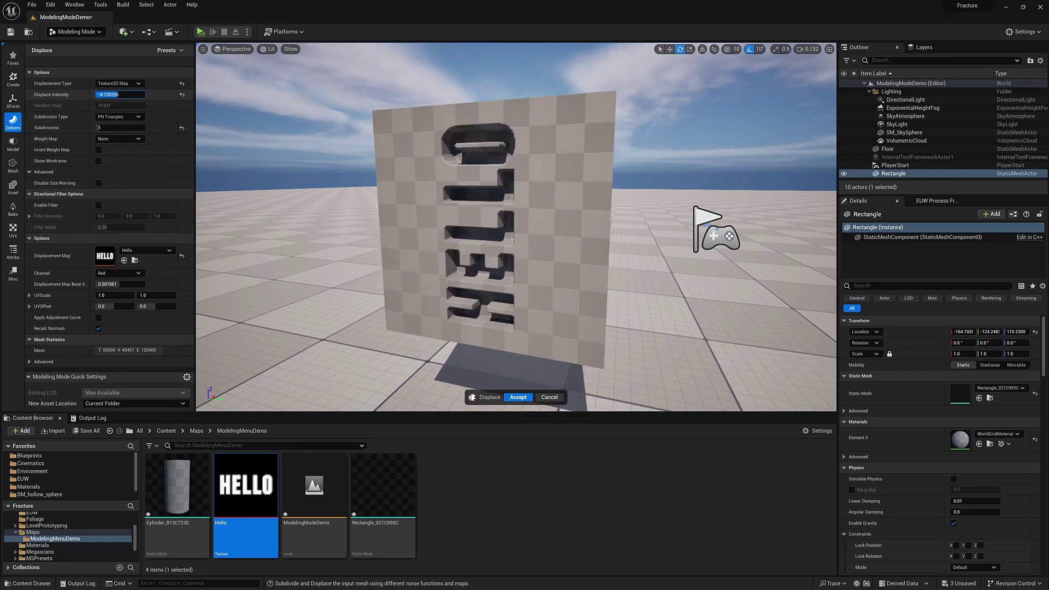
mouse_move(118, 94)
left_mouse_down()
mouse_move(102, 94)
mouse_move(123, 94)
left_mouse_up()
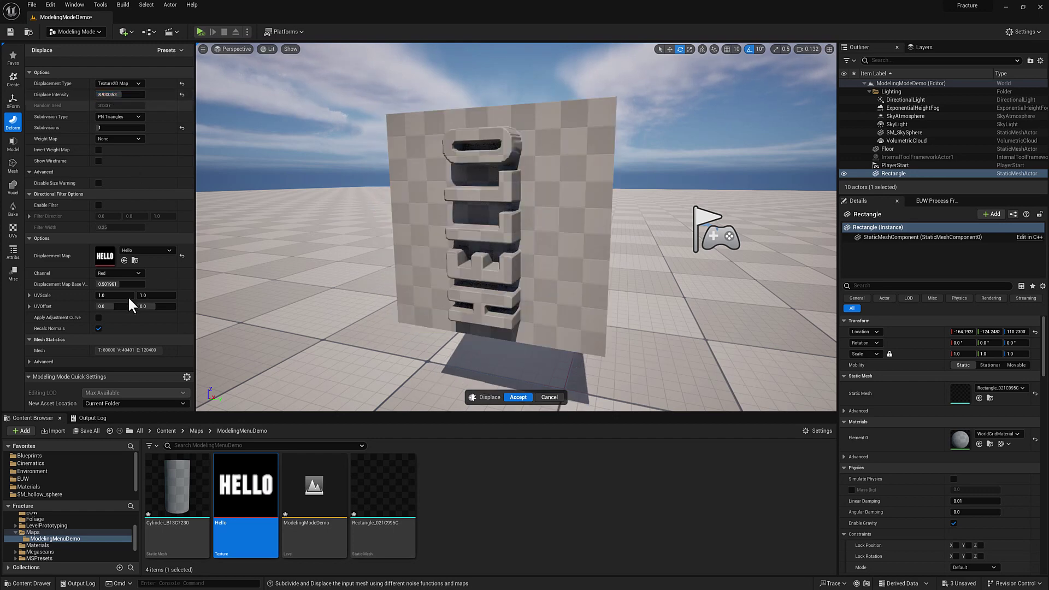
left_click(120, 273)
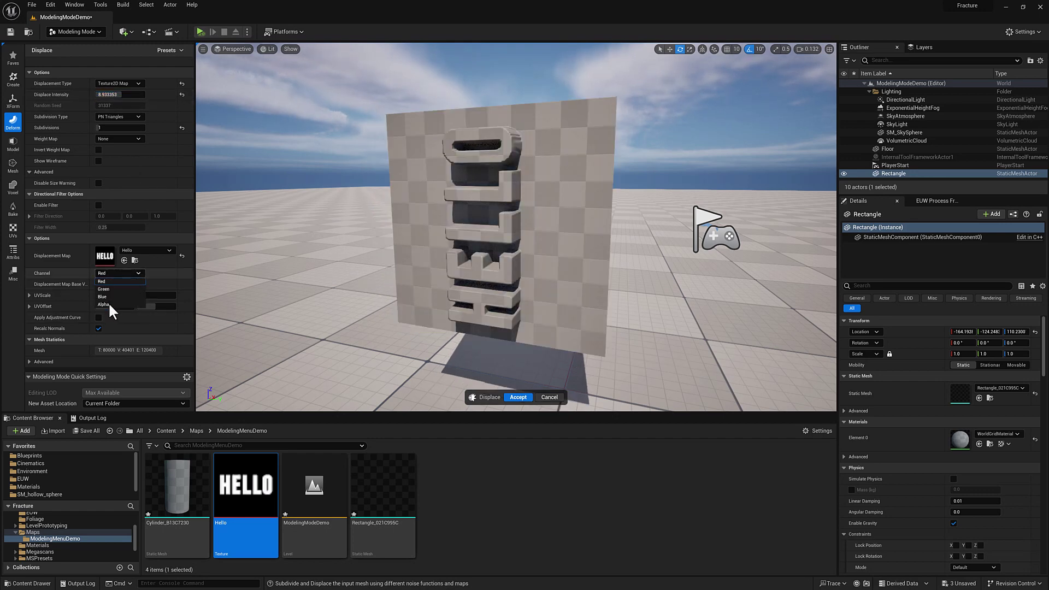
Open the Rippled_Lava_Rock_vlzheg0n folder under Megascans > Surfaces to reach its textures
left_click(50, 552)
left_click(49, 551)
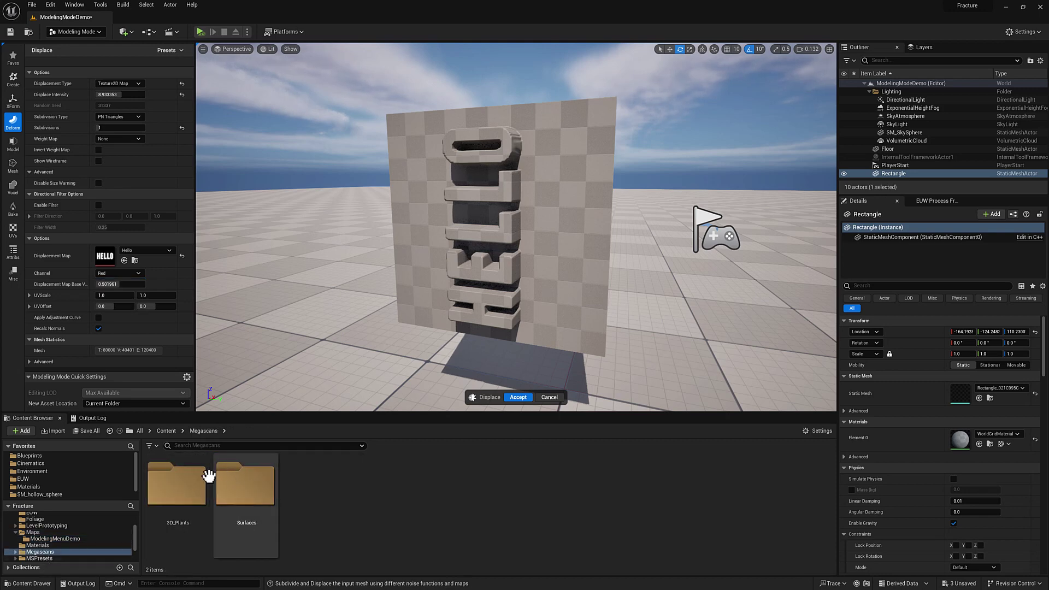
double_click(239, 488)
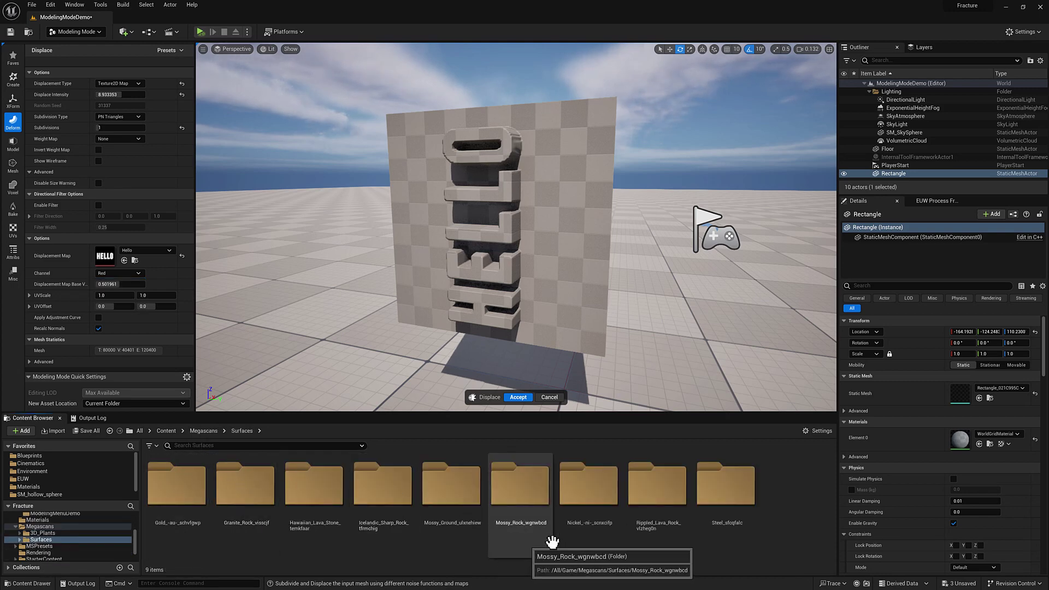
double_click(675, 496)
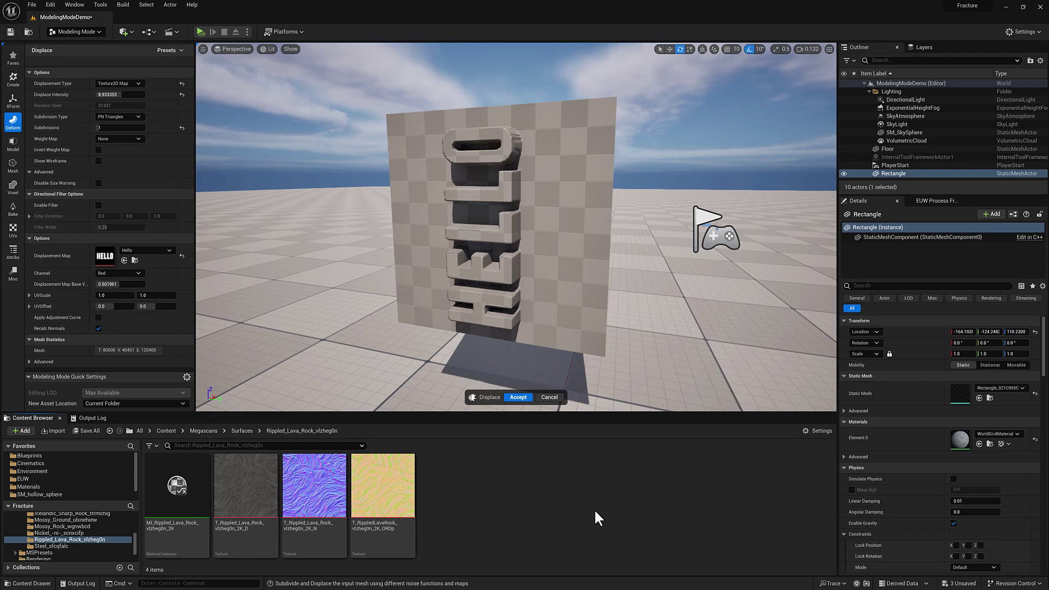
Assign the T_RippledLavaRock_vlzheg0n_2K_ORDp texture as the rectangle's Displacement Map
left_click(390, 489)
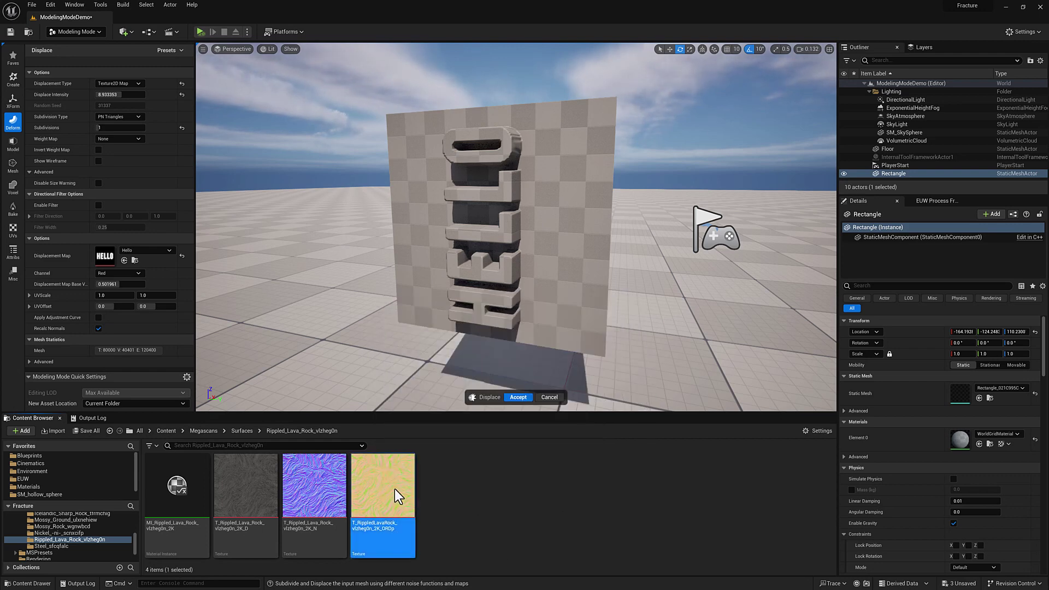
left_click(125, 260)
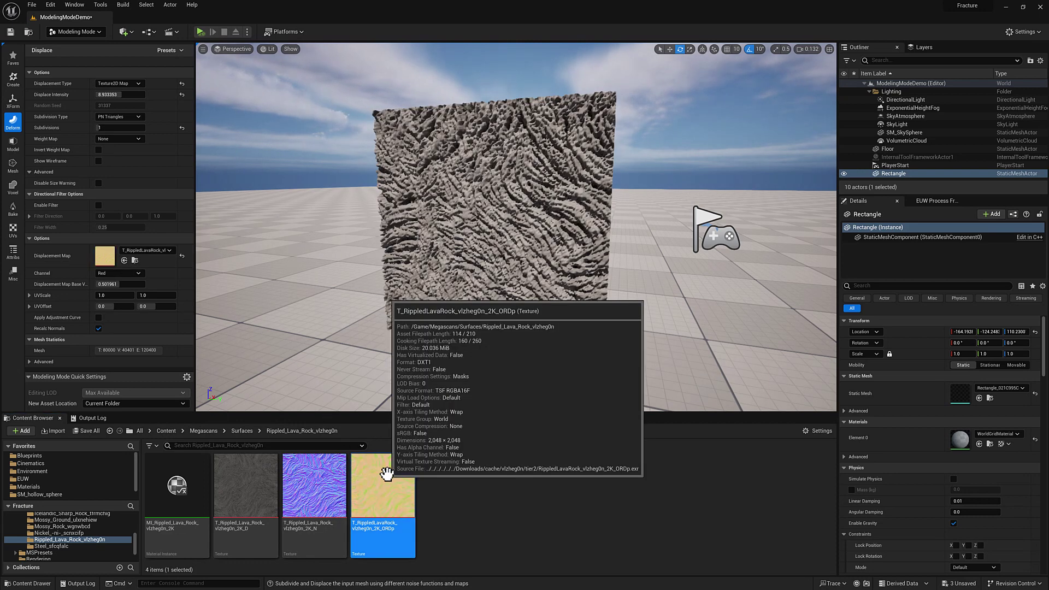
View the lava rock texture's blue channel on its own and set the displacement map's Channel to Blue
double_click(386, 478)
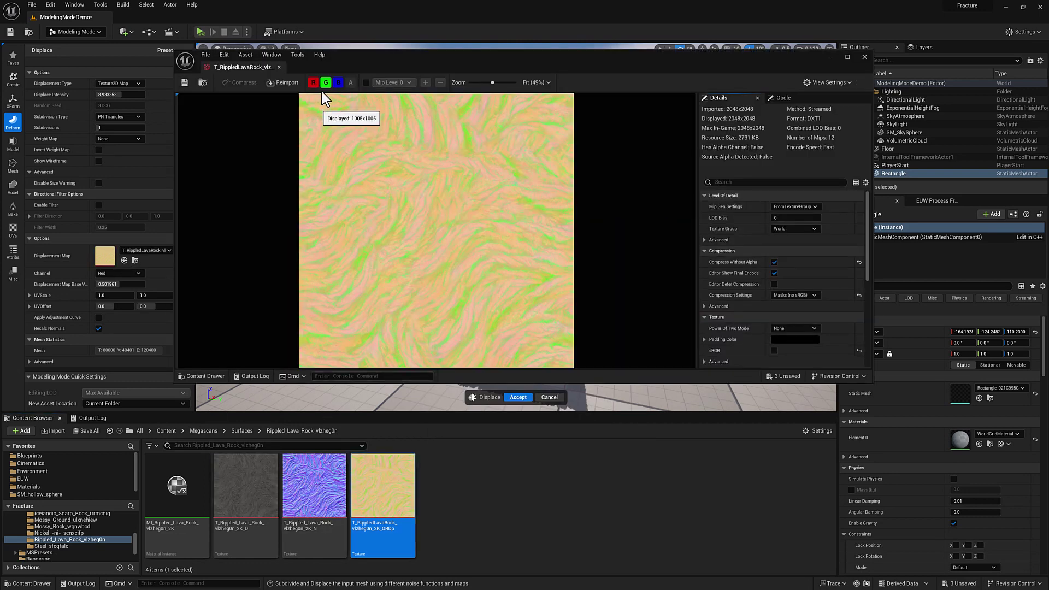
left_click(313, 82)
left_click(326, 82)
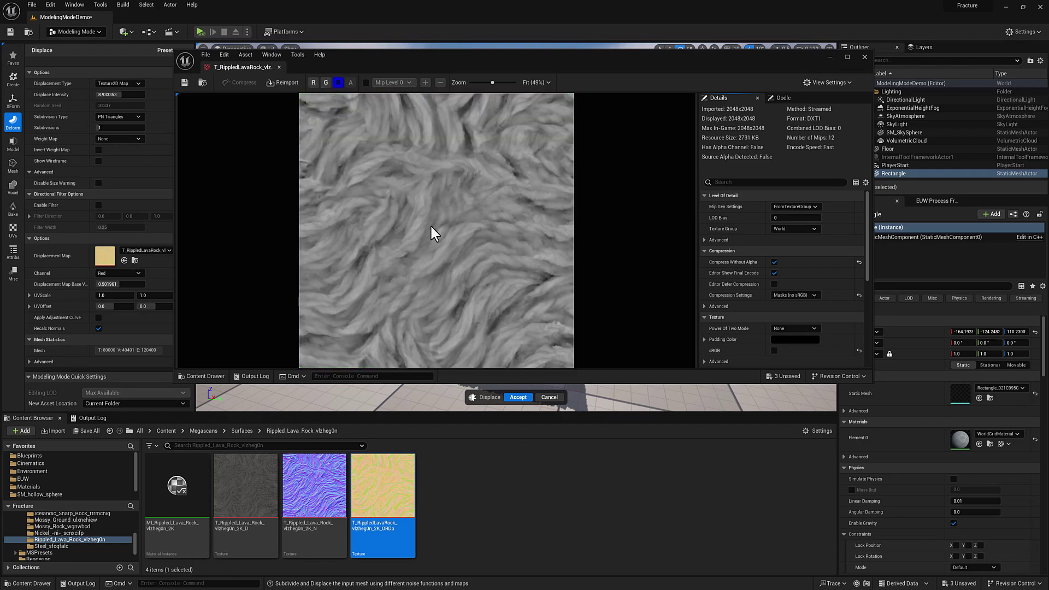
left_click(864, 56)
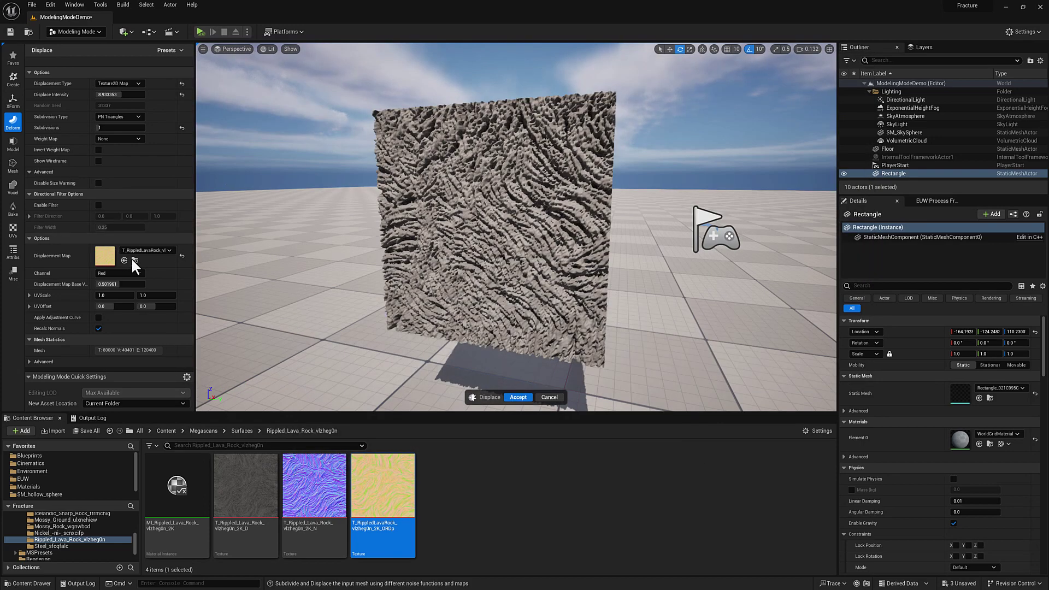
left_click(133, 272)
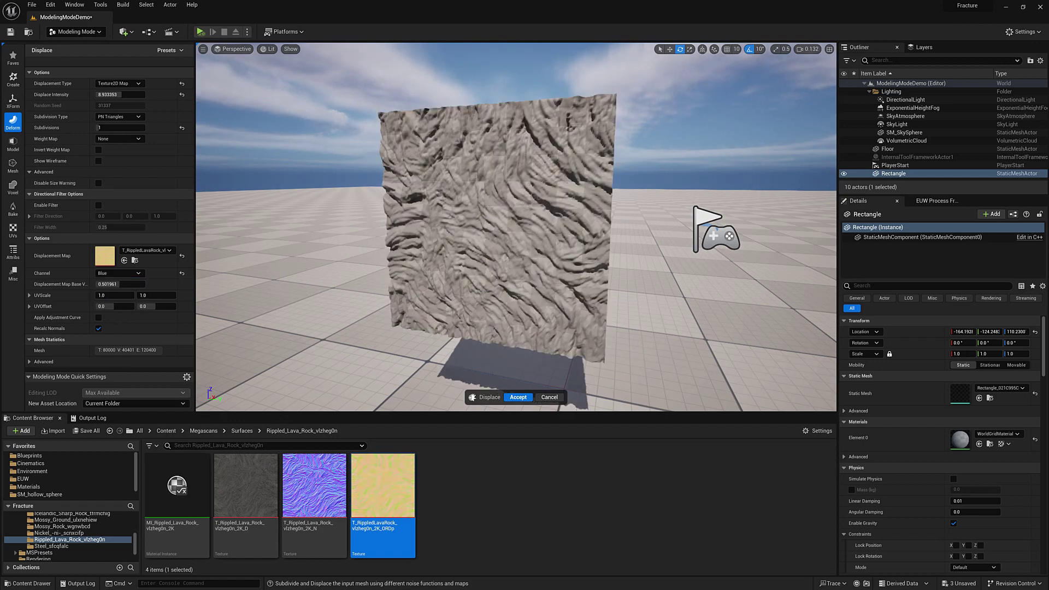
Examine the lava rock relief on the displaced rectangle close up and from several angles
right_click_drag(516, 227, 624, 224)
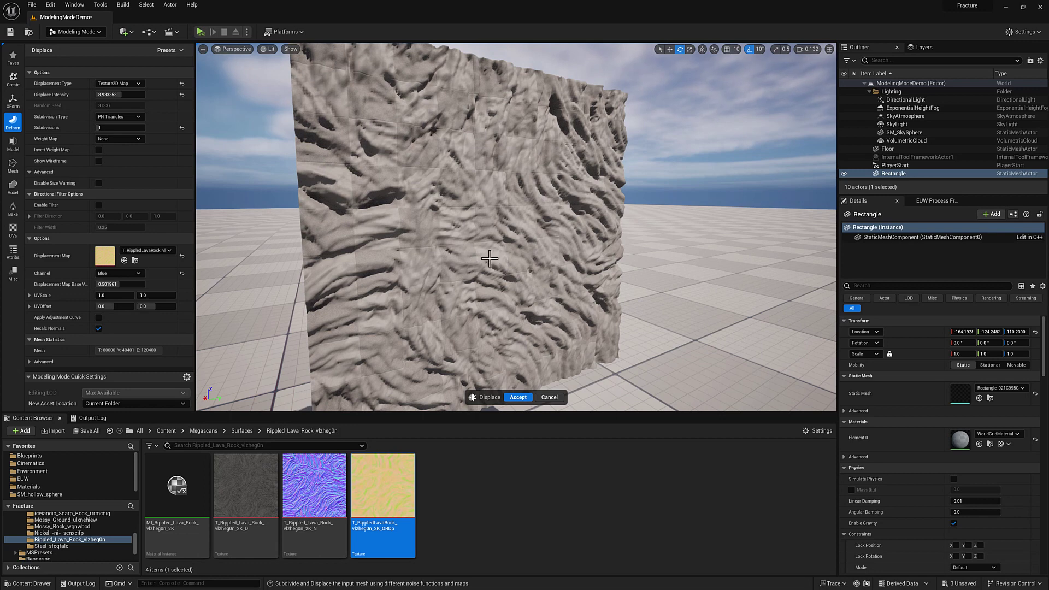
right_click_drag(481, 261, 489, 261)
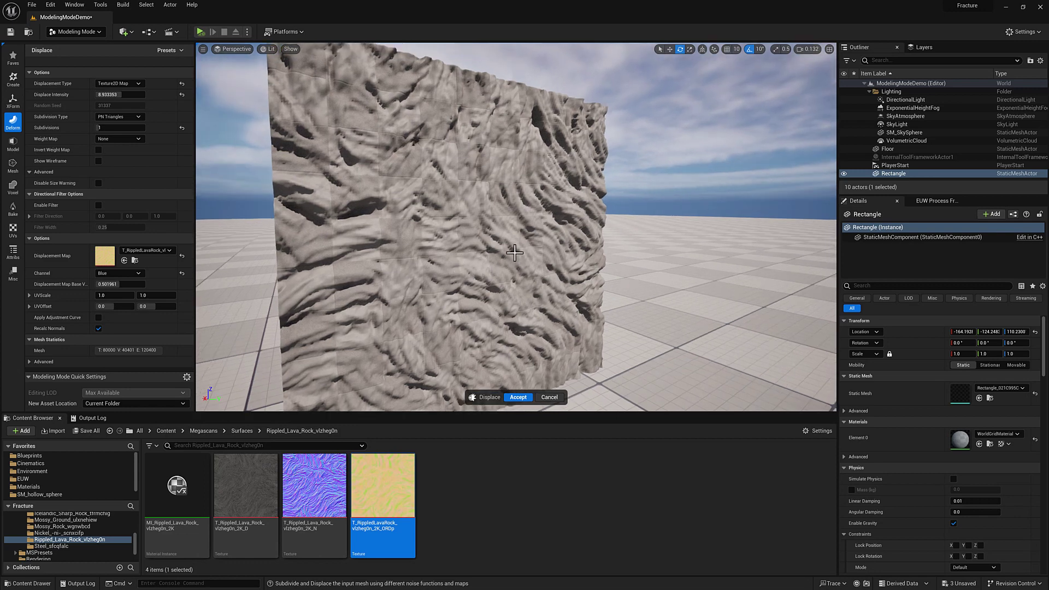
right_click_drag(514, 260, 399, 259)
right_click_drag(522, 229, 522, 230)
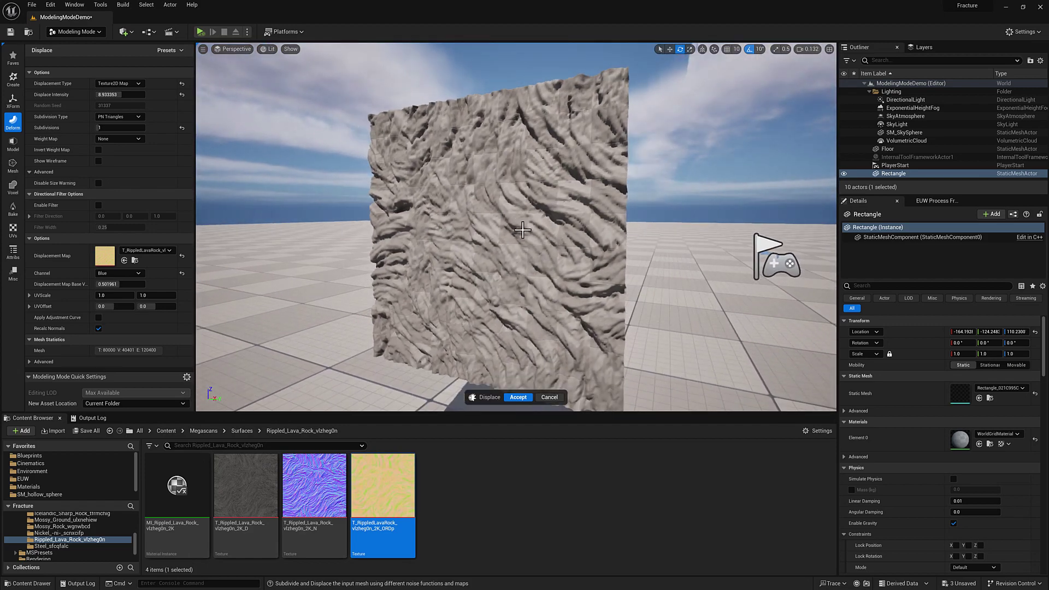
right_click_drag(515, 279, 515, 279)
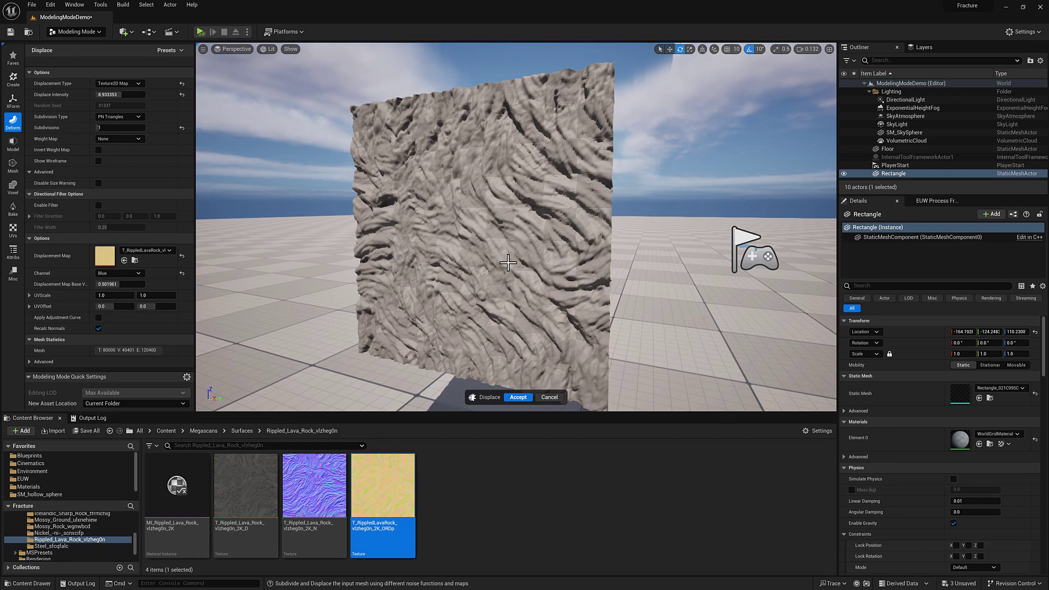
right_click_drag(479, 325, 479, 325)
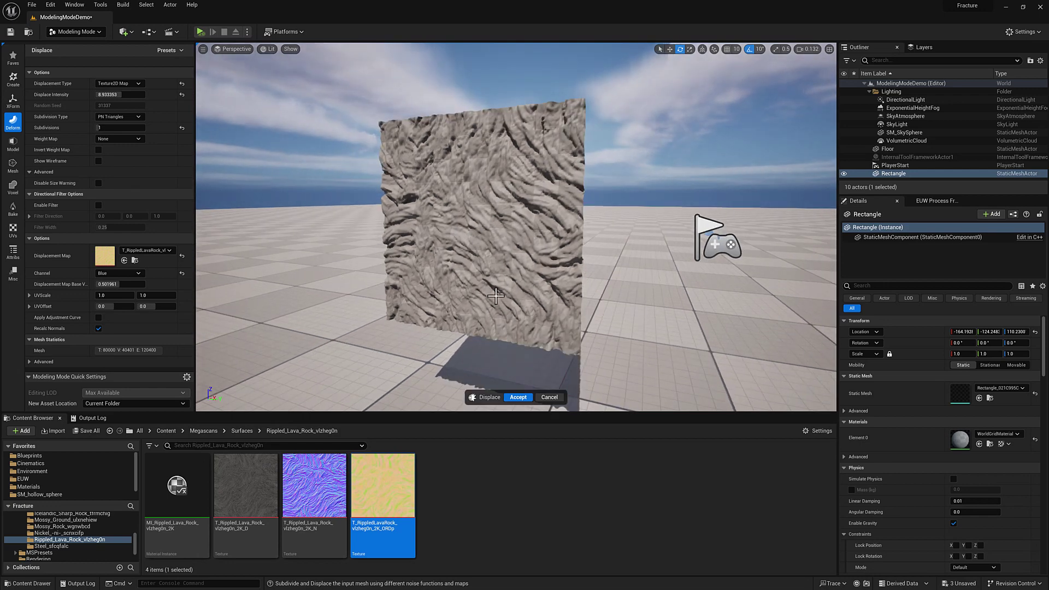
right_click_drag(495, 296, 495, 296)
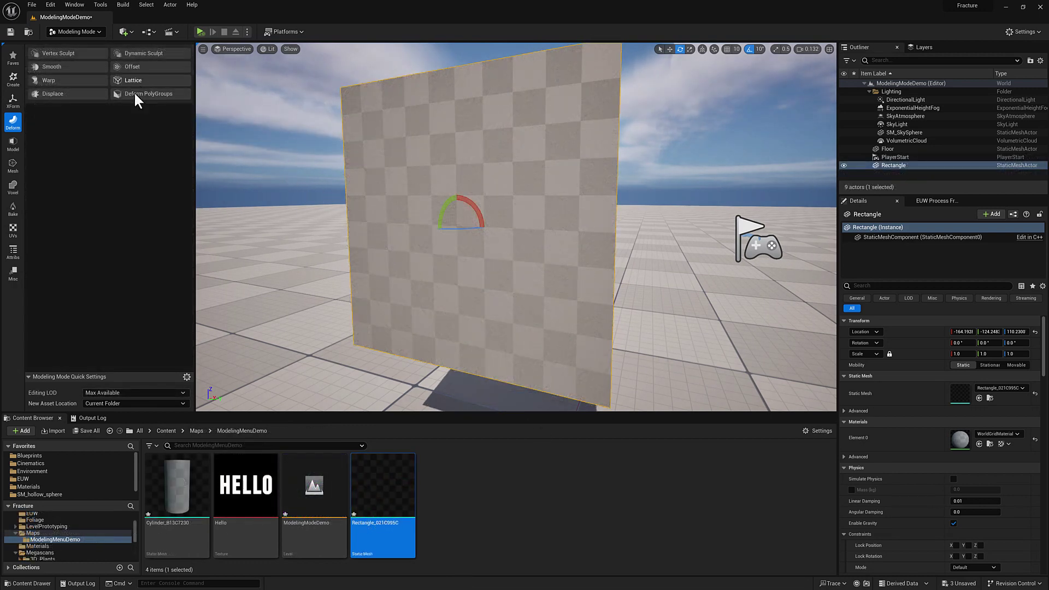
Start a Lattice deform on the rectangle and move the lower-left block of lattice points out of its plane
right_click_drag(443, 179, 443, 180)
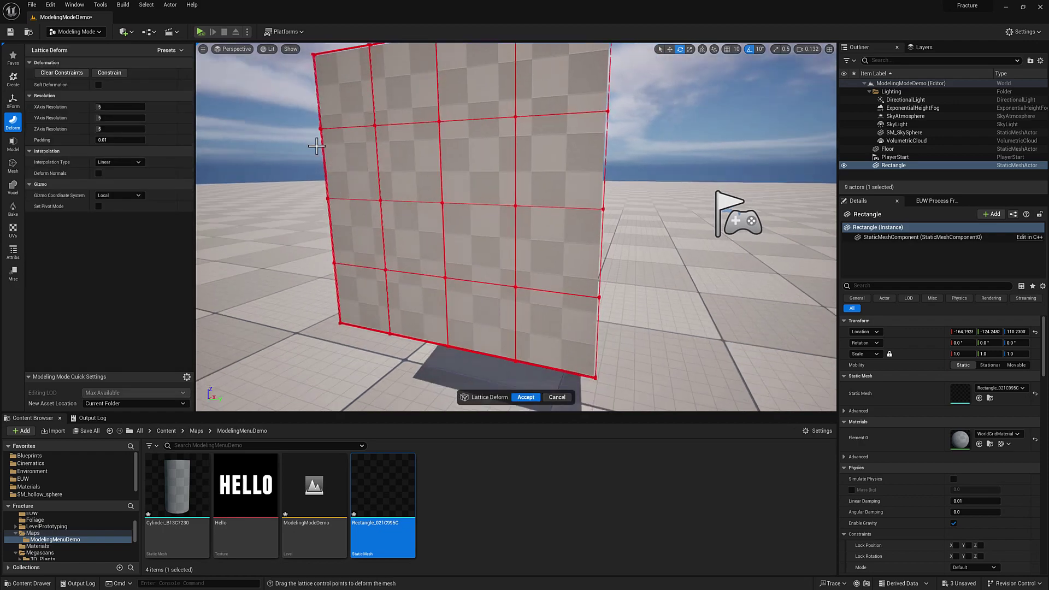
left_click(111, 109)
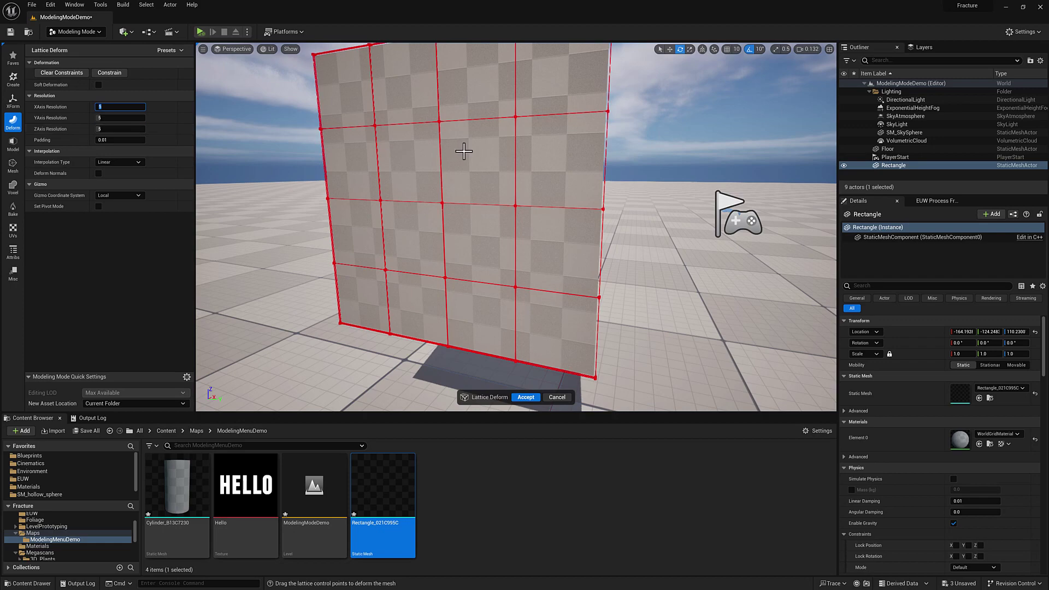
right_click_drag(430, 141, 430, 141)
key("w")
key("s")
key("s")
key("w")
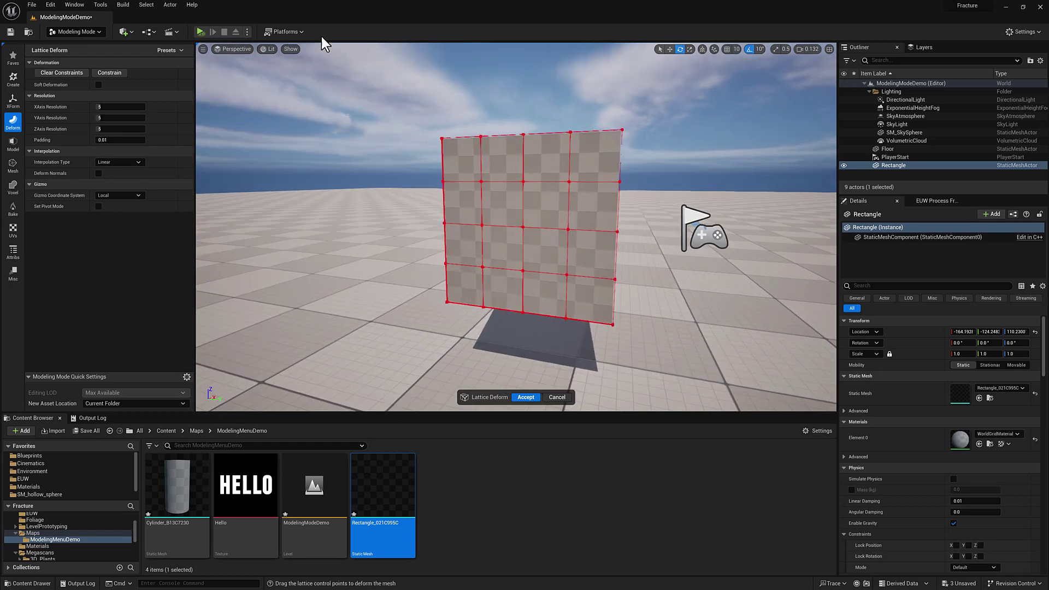
left_click_drag(413, 144, 539, 321)
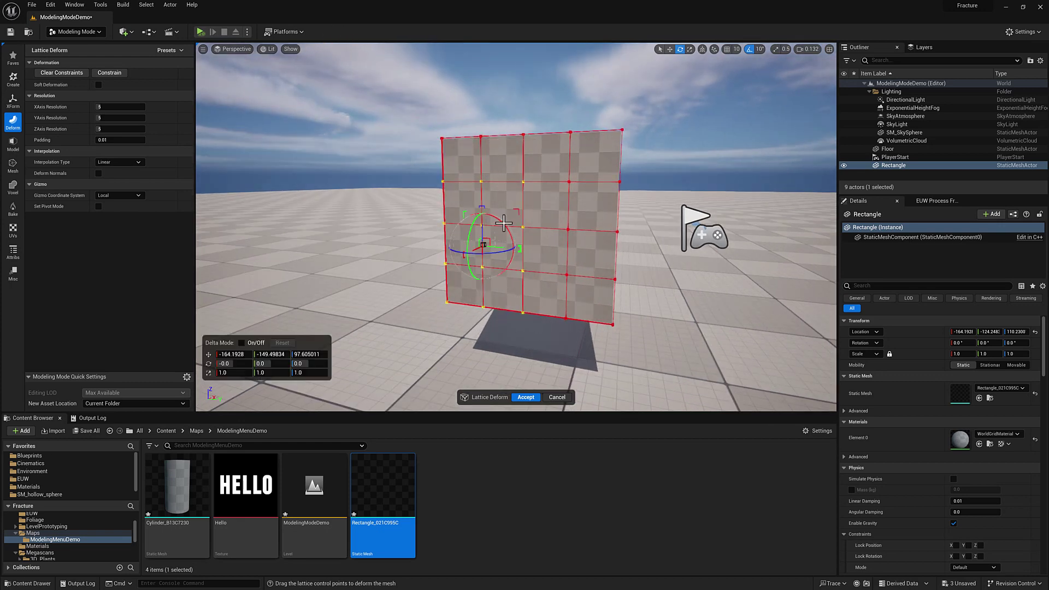
left_click_drag(488, 254, 470, 258)
Select the rectangle's upper-right lattice points, move them up and outward, and inspect the bend
left_click_drag(637, 116, 568, 179)
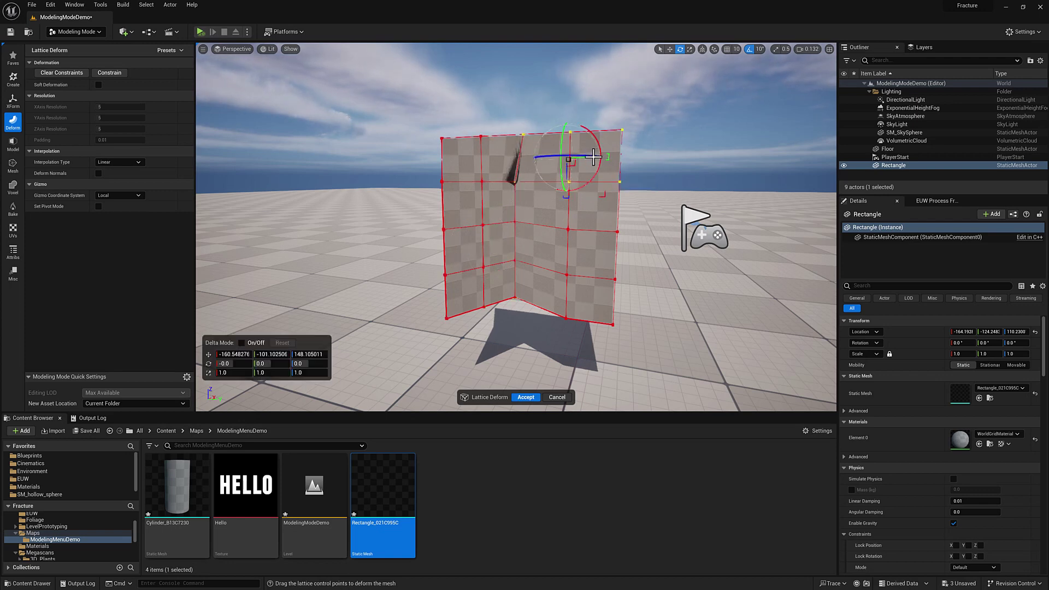
mouse_move(600, 158)
left_mouse_down()
mouse_move(671, 162)
mouse_move(626, 130)
left_mouse_up()
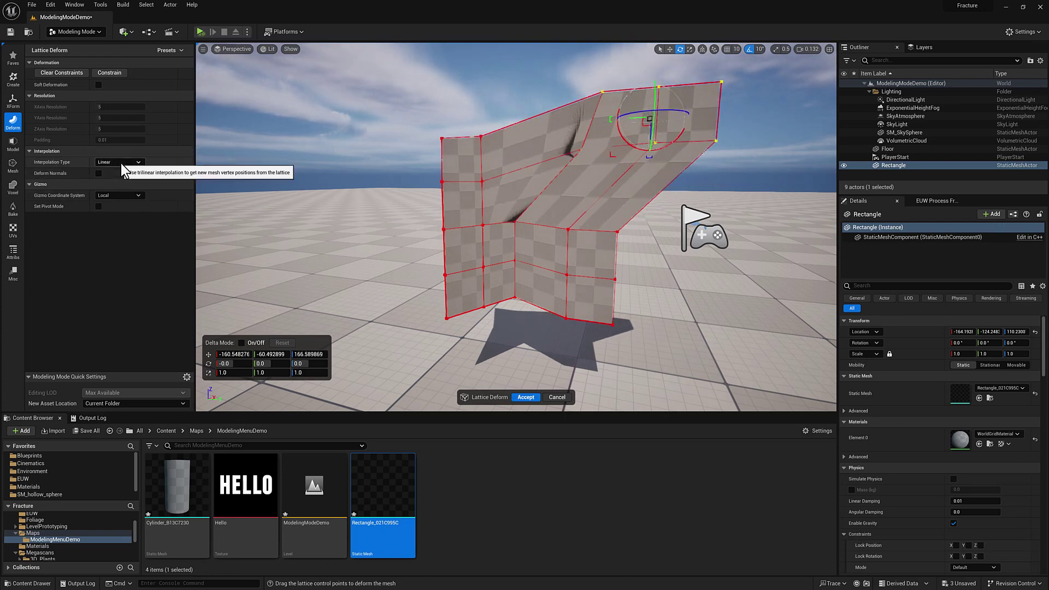
key("w")
right_click_drag(339, 191, 371, 218)
key("s")
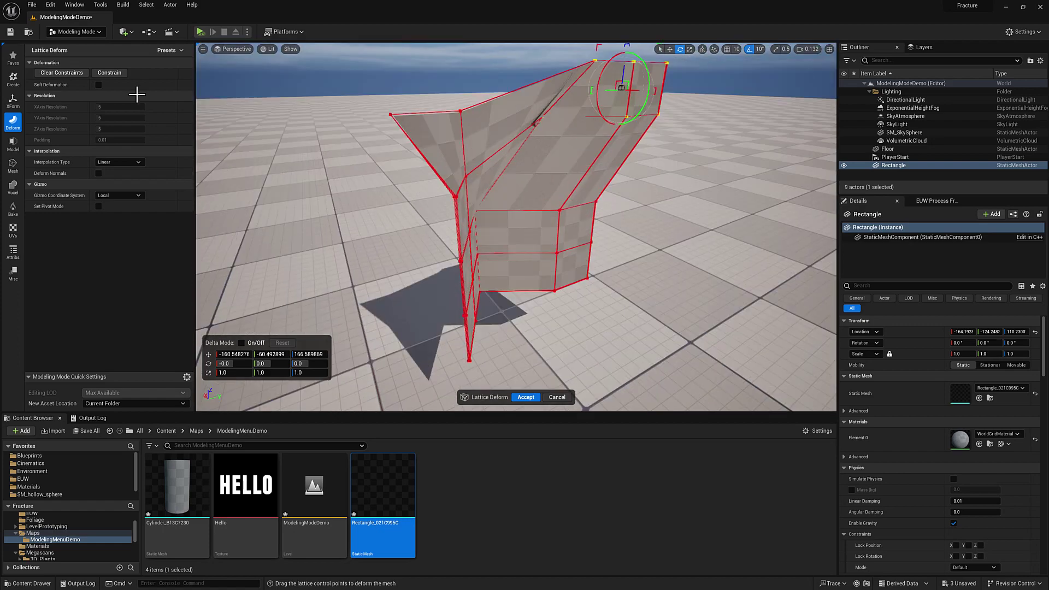
Set the lattice's Interpolation Type to Cubic, inspect the deformed rectangle from several sides, and discard the Lattice deform
left_click(108, 162)
left_click(112, 178)
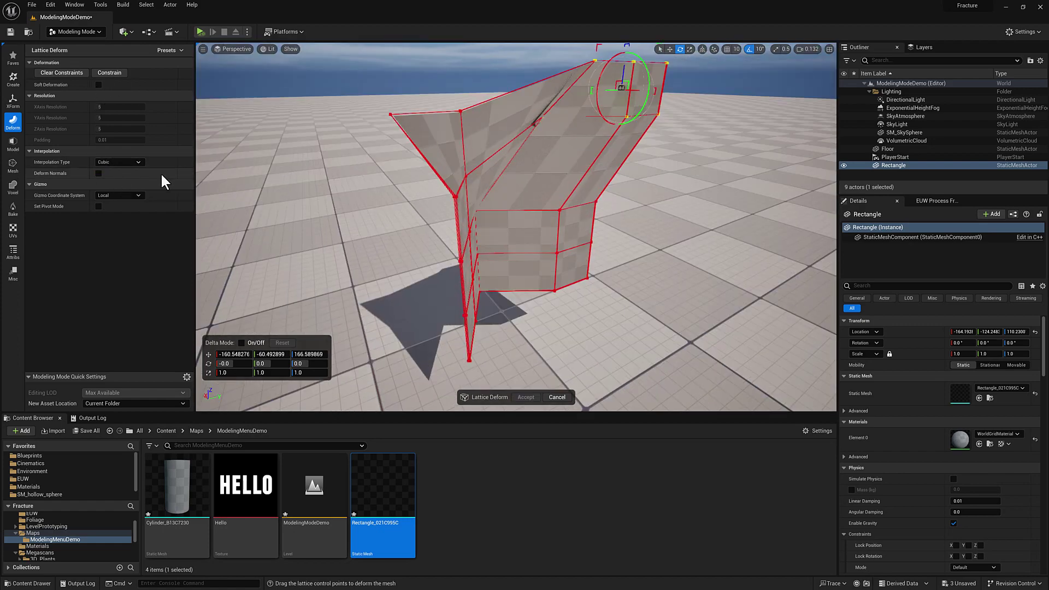
key("a")
right_click_drag(454, 240, 410, 238)
key("d")
key("d")
right_click_drag(410, 164, 318, 139)
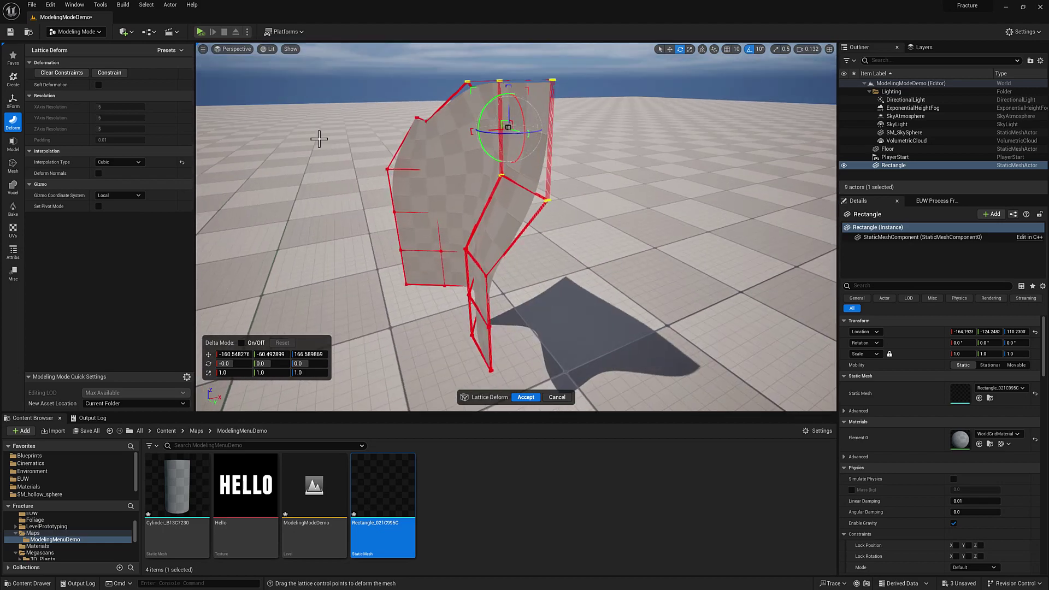
right_click_drag(428, 282, 499, 281)
key("a")
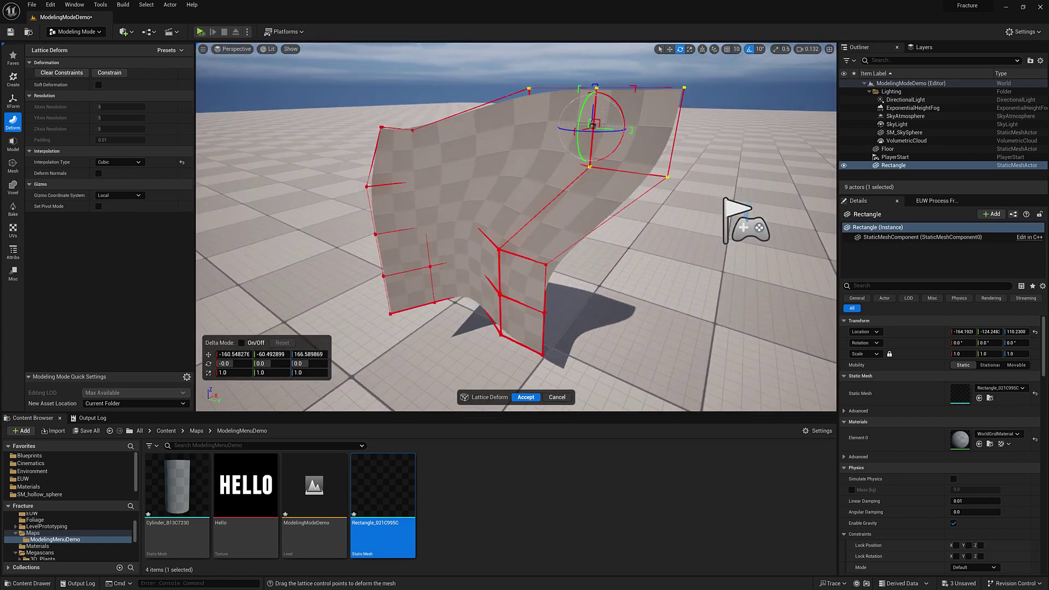
left_click(556, 398)
key("a")
right_click_drag(568, 387, 597, 376)
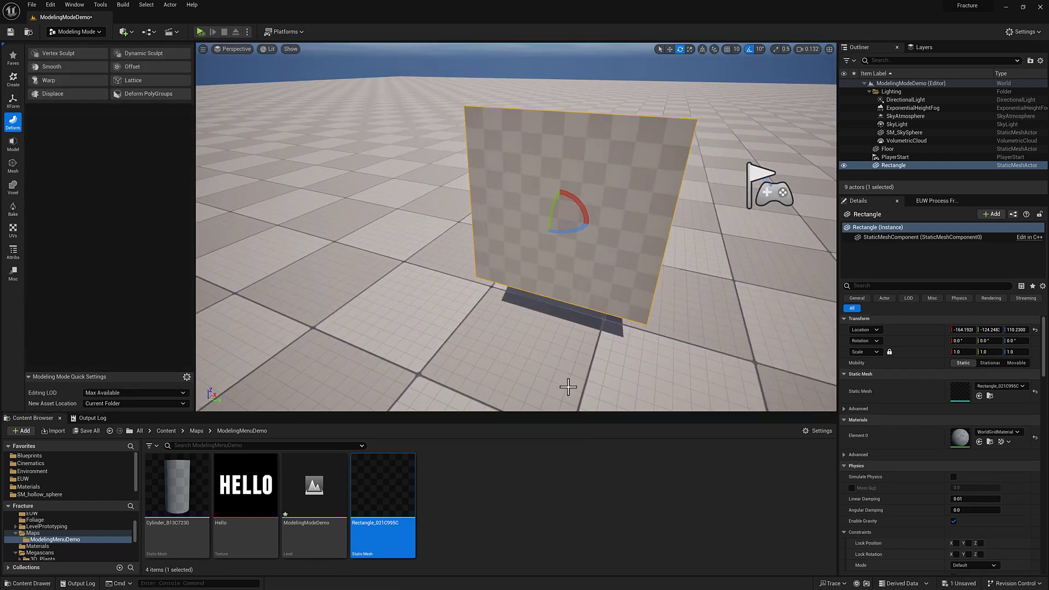
Displace the rectangle with the Hello texture and accept the displacement
left_click(12, 188)
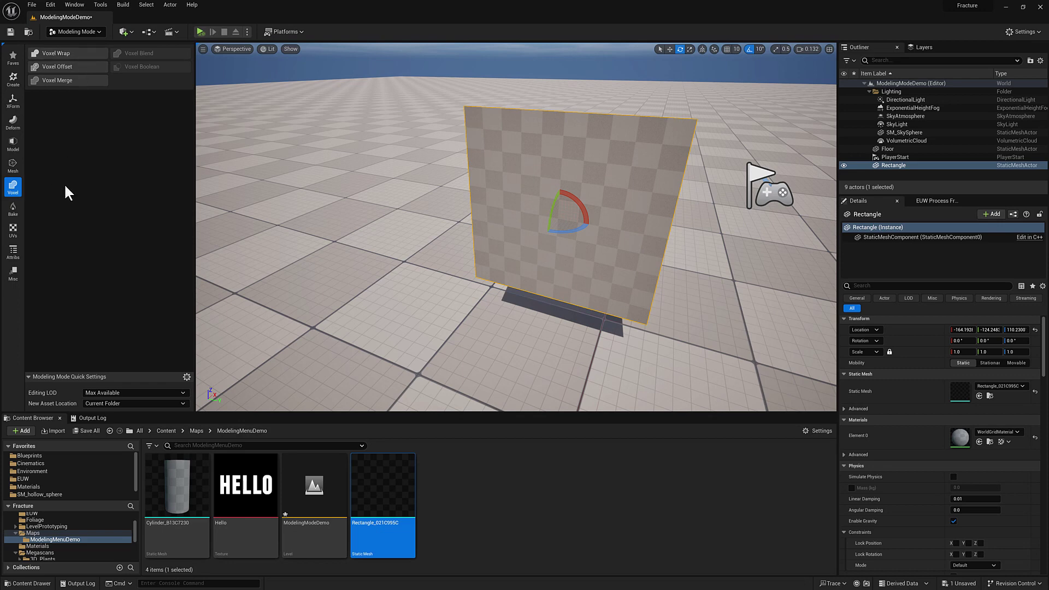
left_click(11, 122)
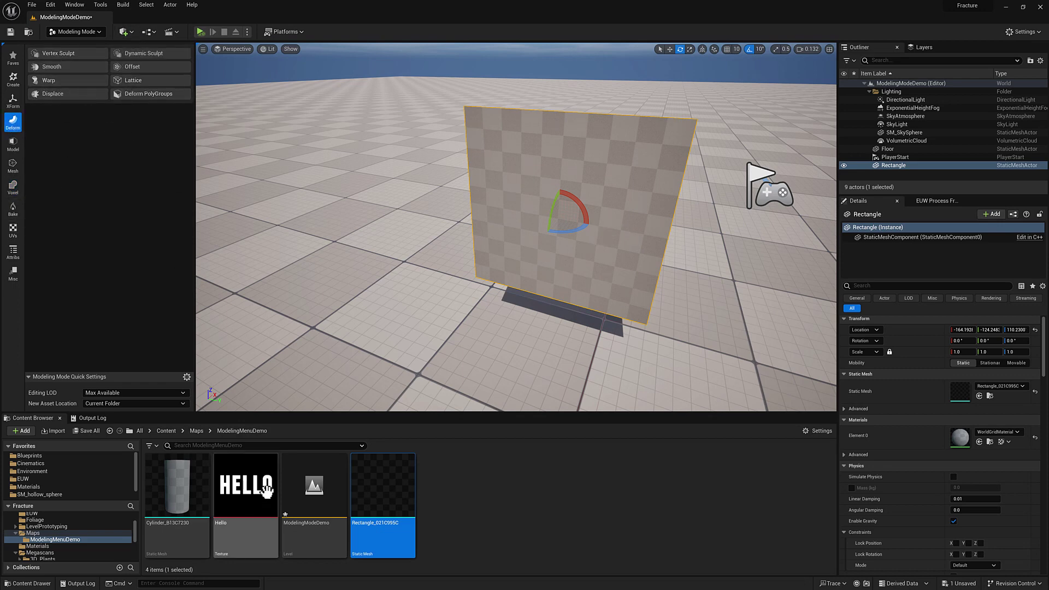
left_click(53, 94)
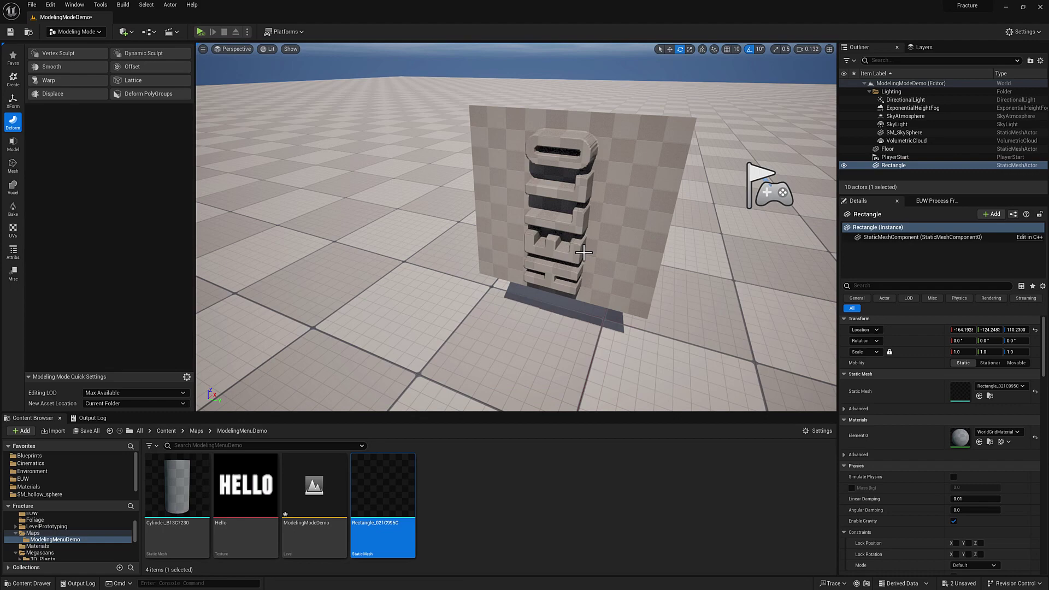
right_click_drag(554, 263, 529, 255)
key("d")
key("a")
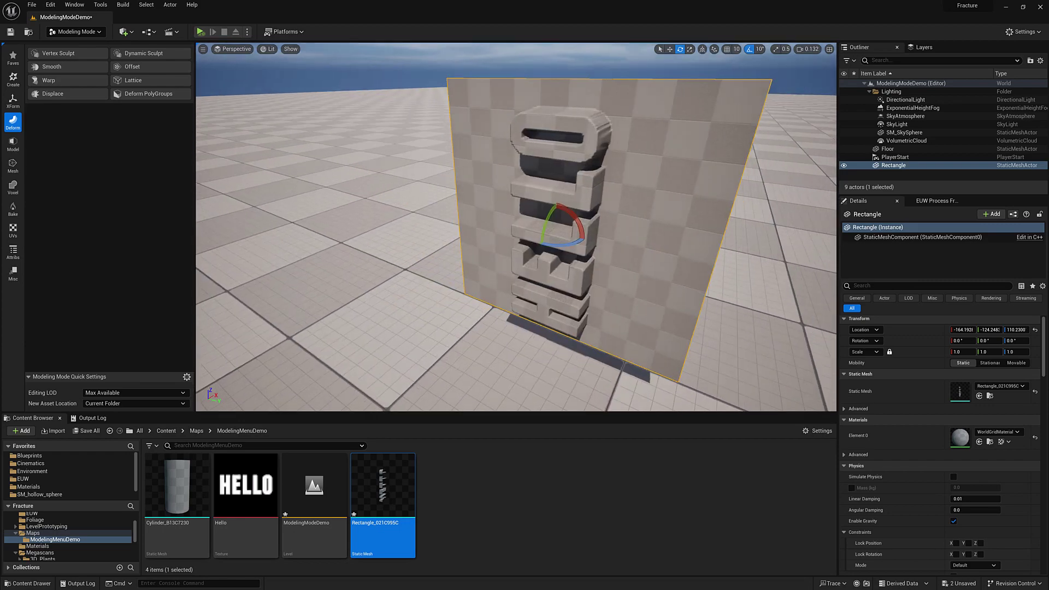
Start Voxel Wrap on the rectangle with the HELLO relief and inspect the wrapped letters from the back and side
left_click(14, 188)
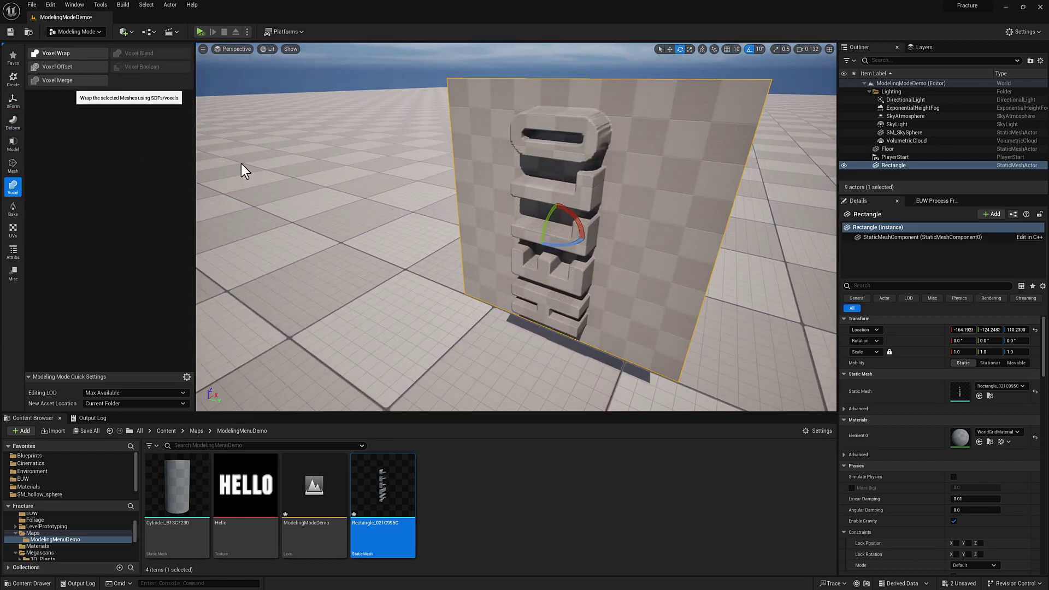
left_click(56, 53)
right_click_drag(516, 235, 412, 235)
right_click_drag(637, 114, 586, 124)
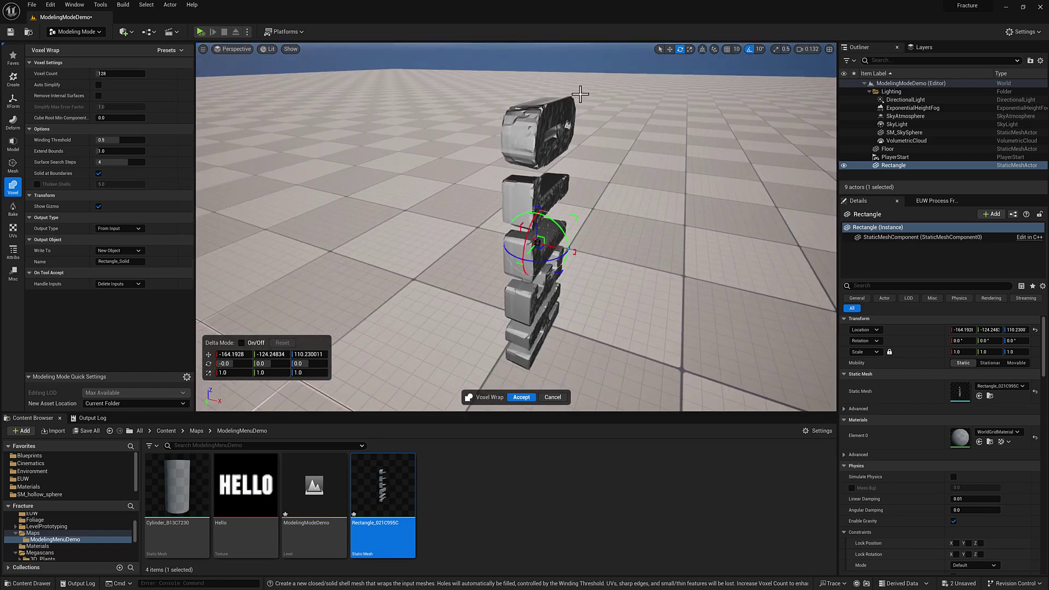
right_click_drag(555, 187, 642, 106)
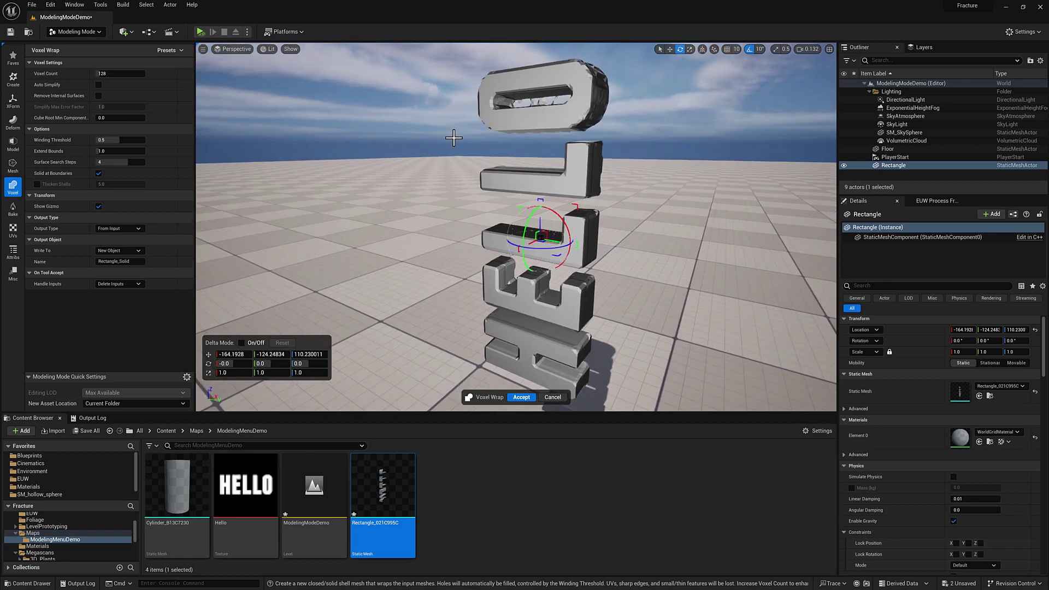
Examine the wrapped letters in wireframe and lit shading, moving in close on the letter O
key("alt+2")
right_click_drag(578, 92, 618, 103)
key("alt+4")
right_click_drag(588, 202, 584, 236)
right_click_drag(606, 194, 603, 124)
right_click_drag(535, 172, 529, 228)
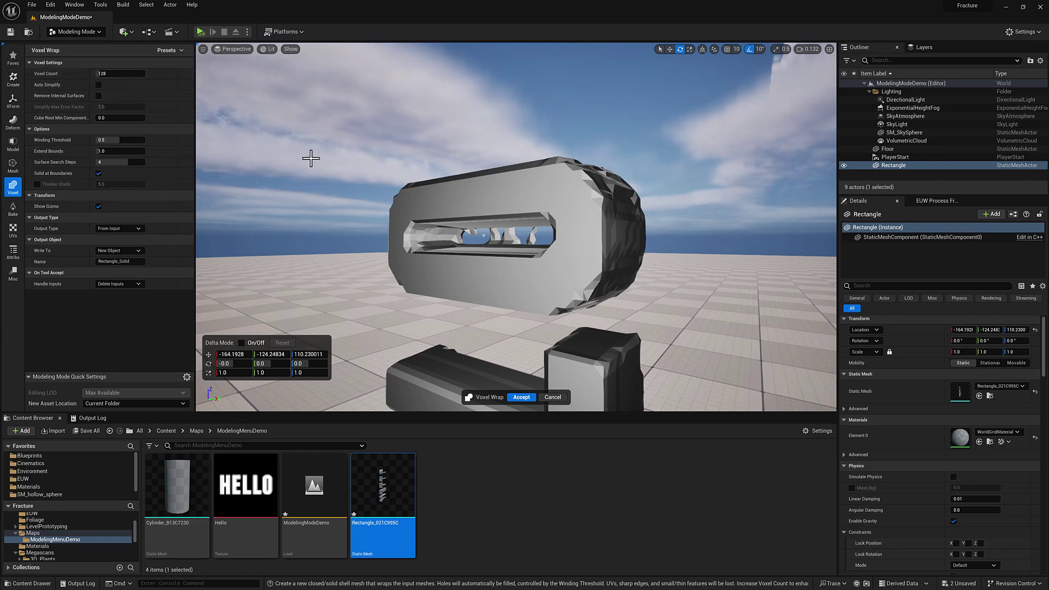
Show the mesh in wireframe and set the Voxel Wrap's Voxel Count to 256
key("alt+2")
left_click(120, 73)
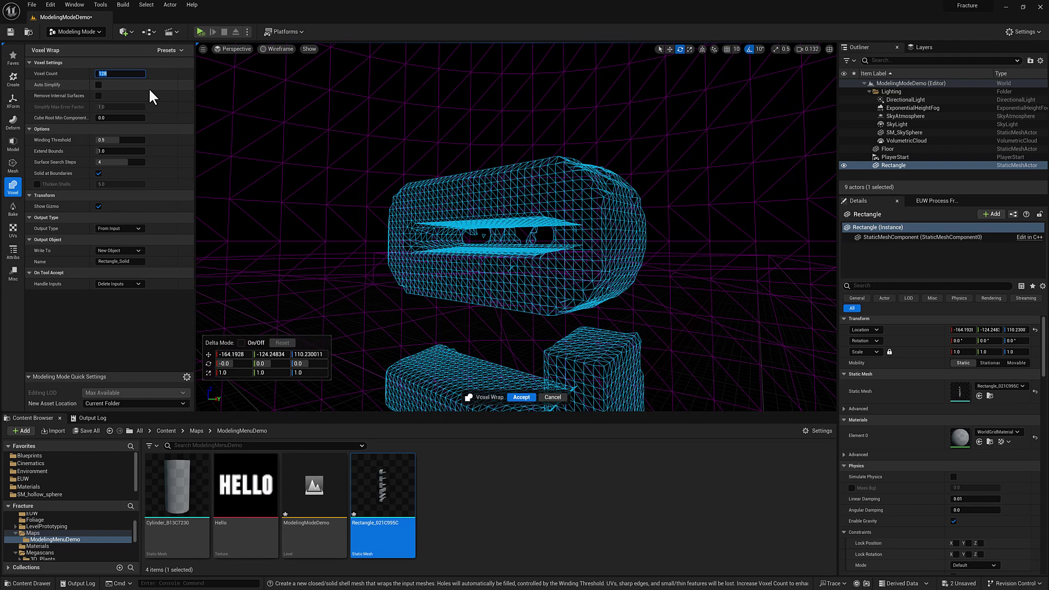
type("256")
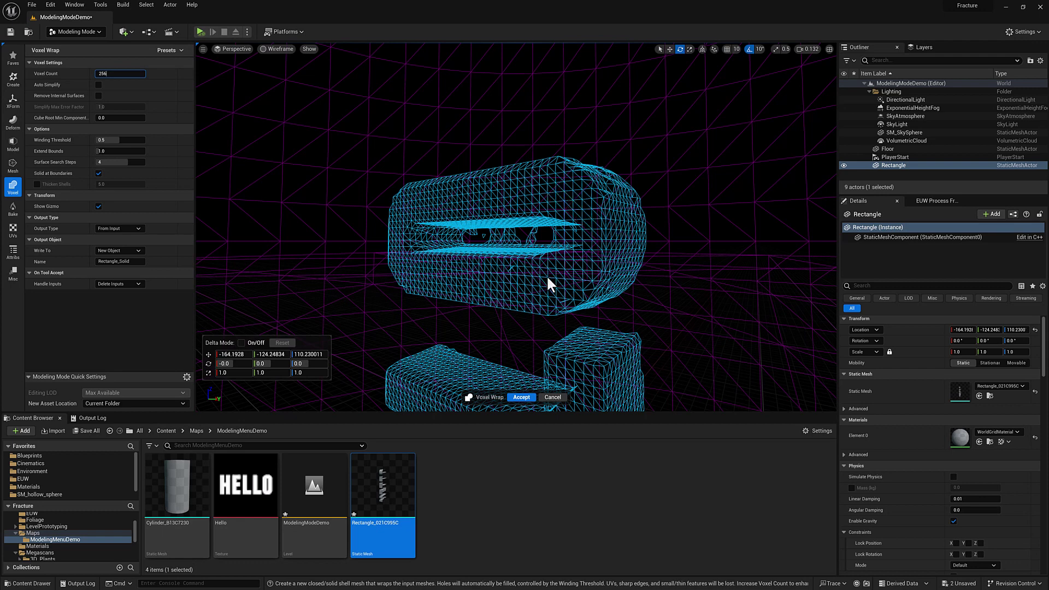
key("Return")
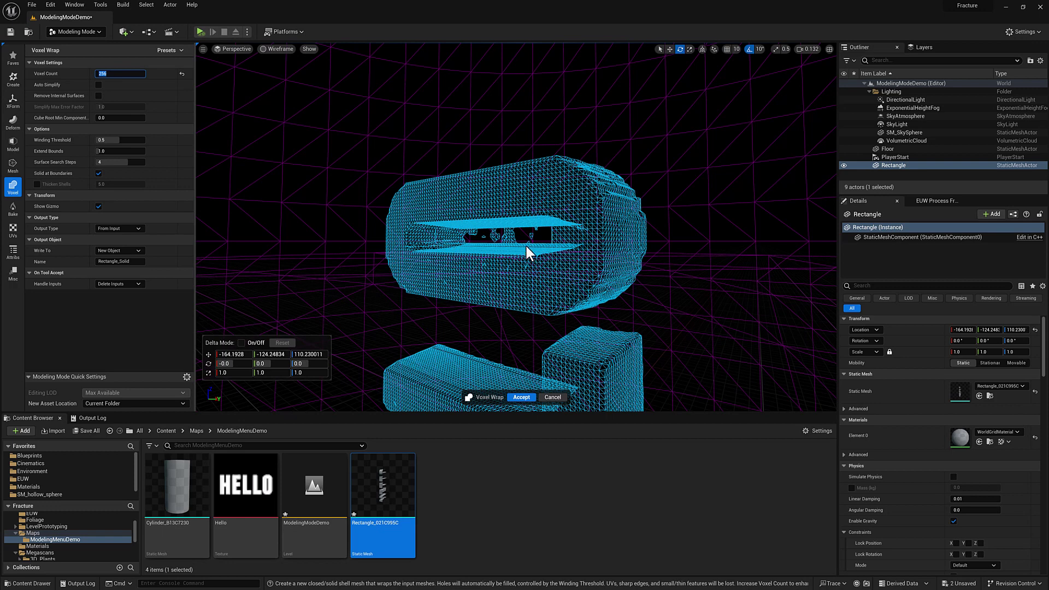
right_click_drag(525, 244, 541, 245)
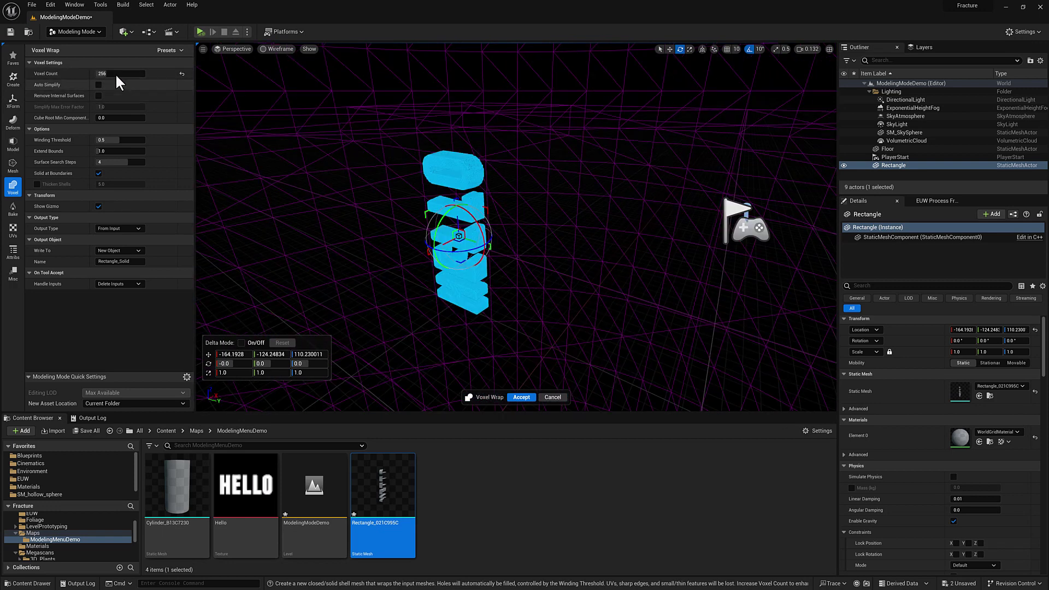
Set the Voxel Wrap's Voxel Count to 512 and examine the wrapped letters up close in wireframe
left_click(117, 74)
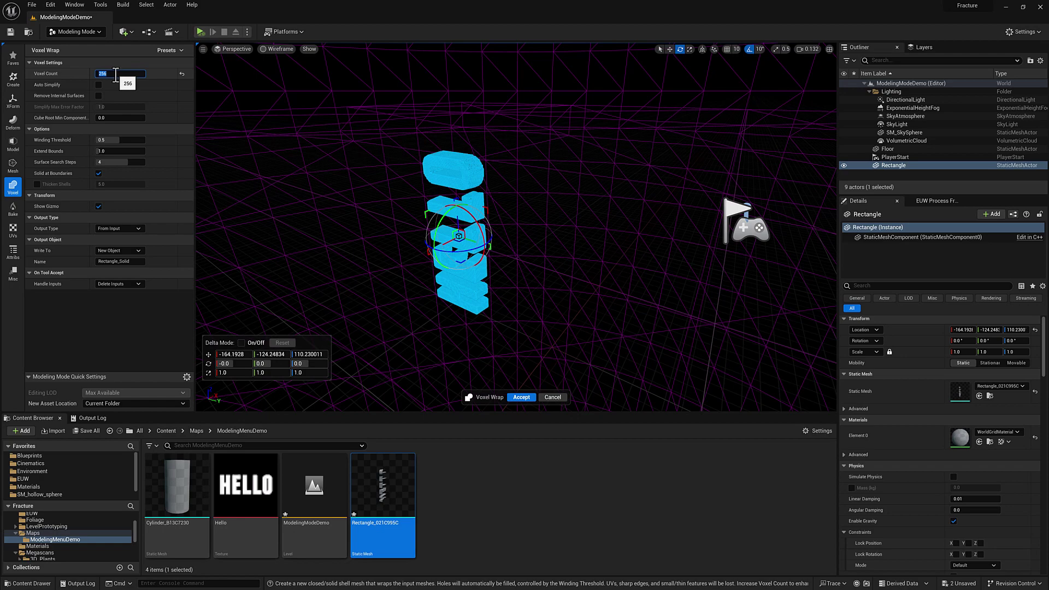
key("Return")
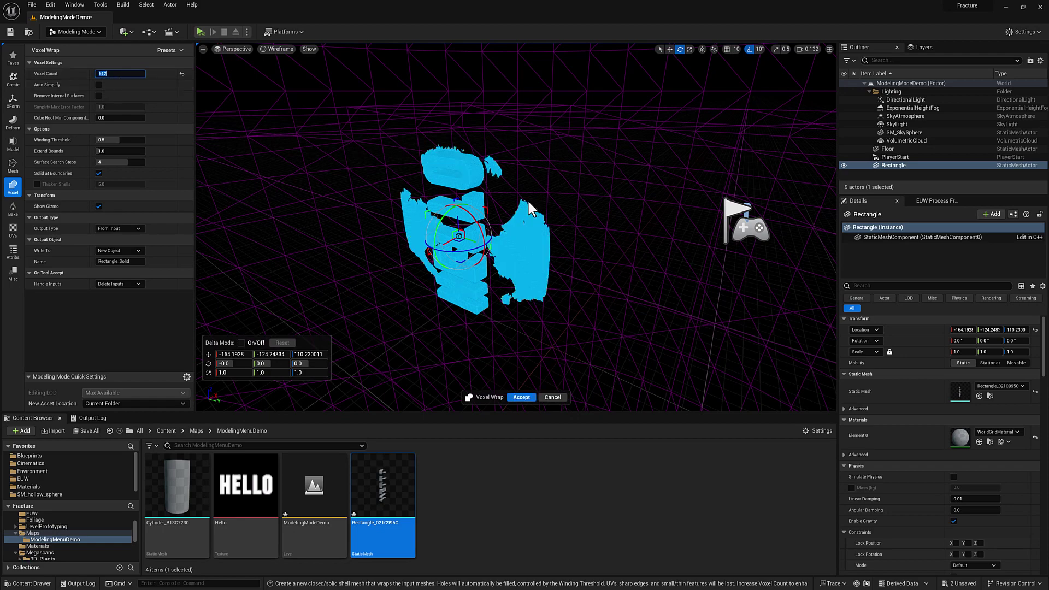
key("w")
right_click_drag(528, 201, 618, 198)
key("w")
key("w")
key("s")
left_click_drag(655, 173, 492, 184, "alt")
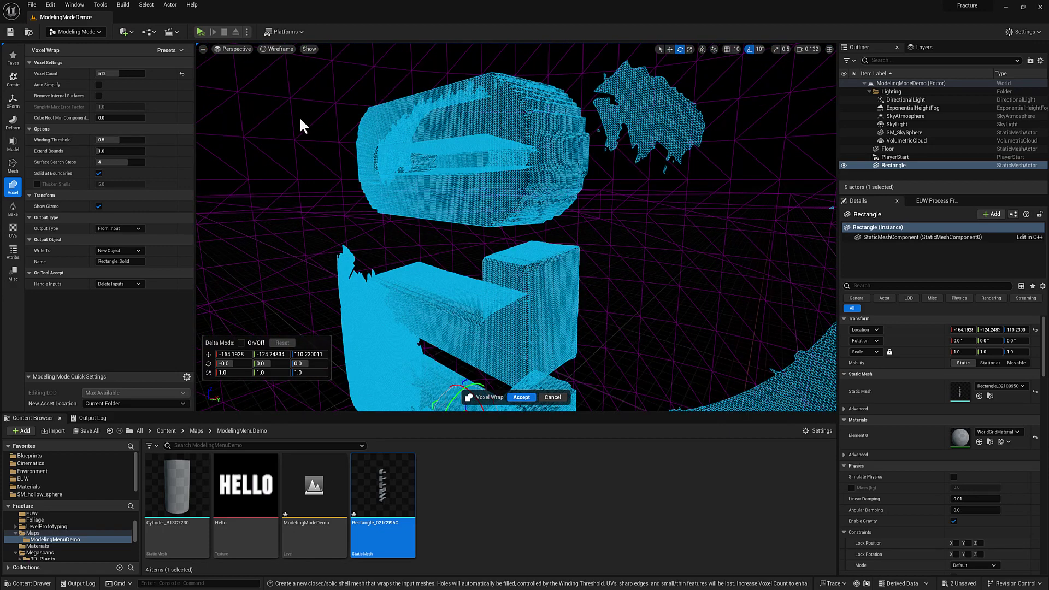
Show the mesh in lit shading and set the Voxel Wrap's Voxel Count to 128
key("alt+4")
right_click_drag(476, 180, 514, 184)
key("s")
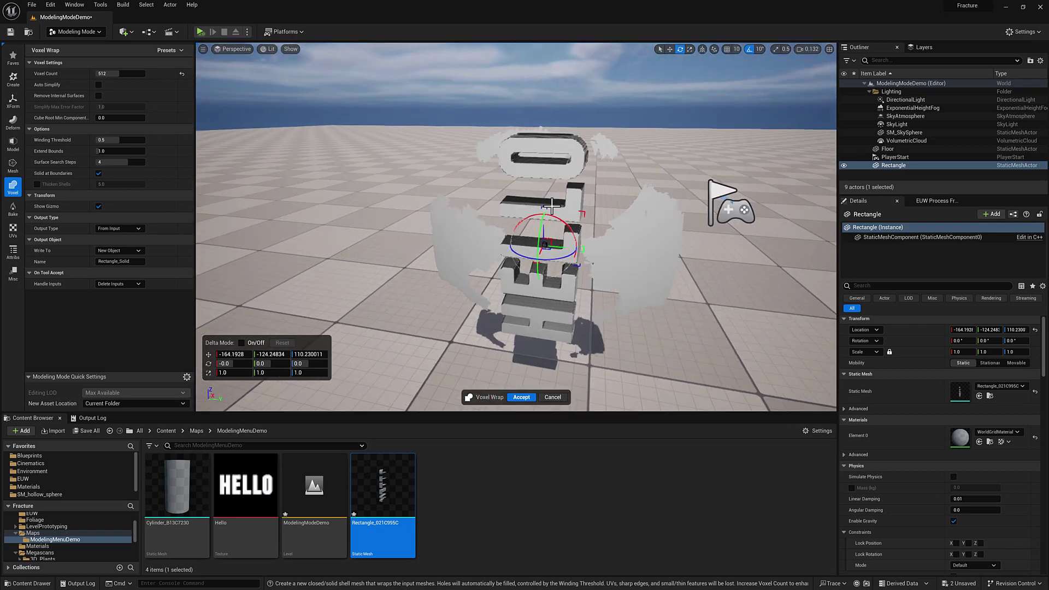
type("128")
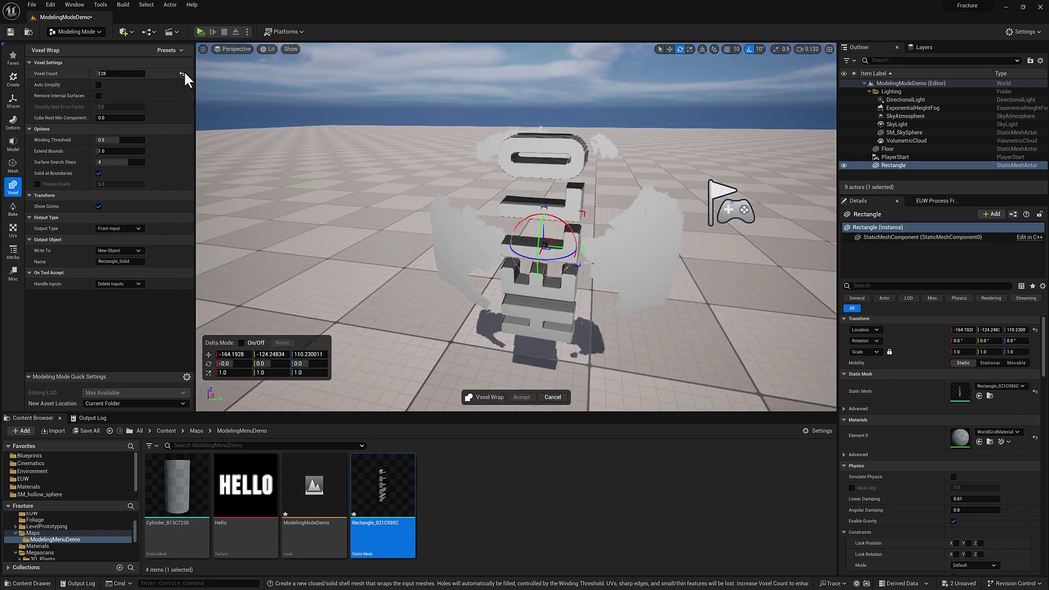
key("Return")
Inspect the wrapped HELLO letters from the front and side, and accept the Voxel Wrap
right_click_drag(406, 246, 605, 132)
key("d")
key("a")
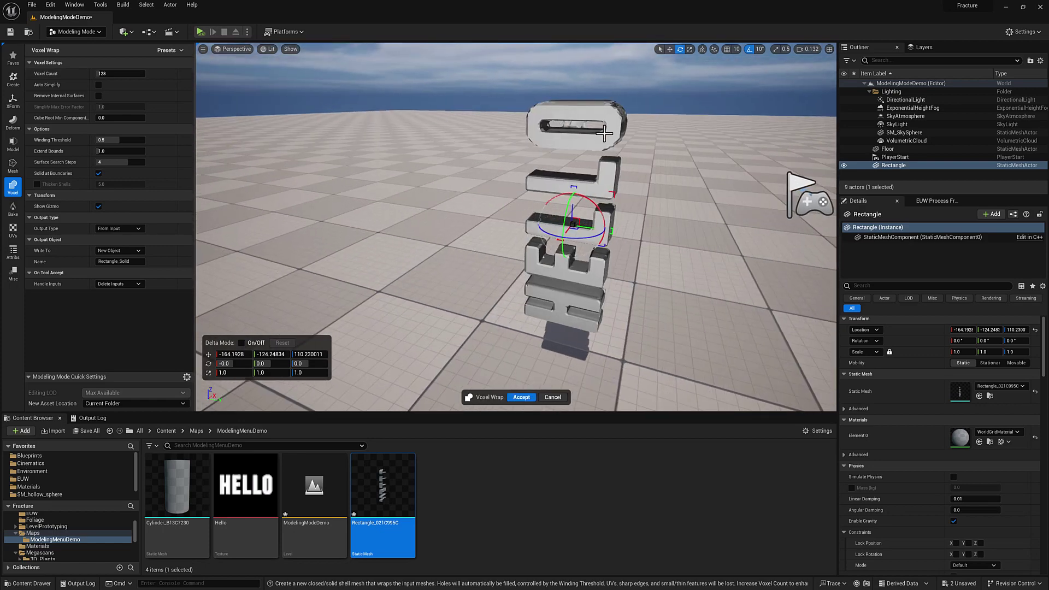
right_click_drag(563, 164, 595, 132)
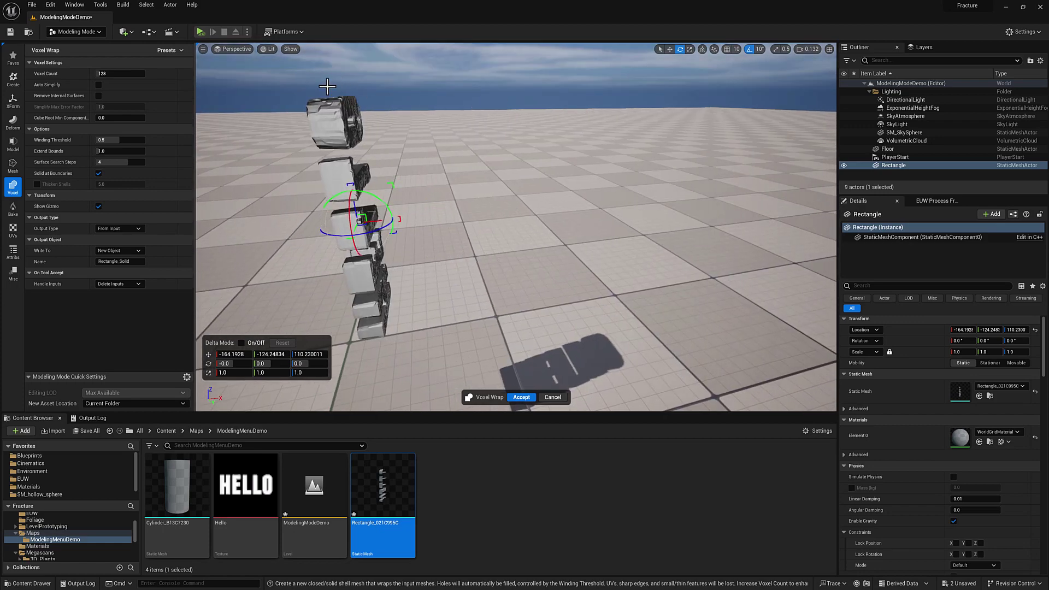
right_click_drag(370, 265, 557, 197)
right_click_drag(404, 248, 495, 268)
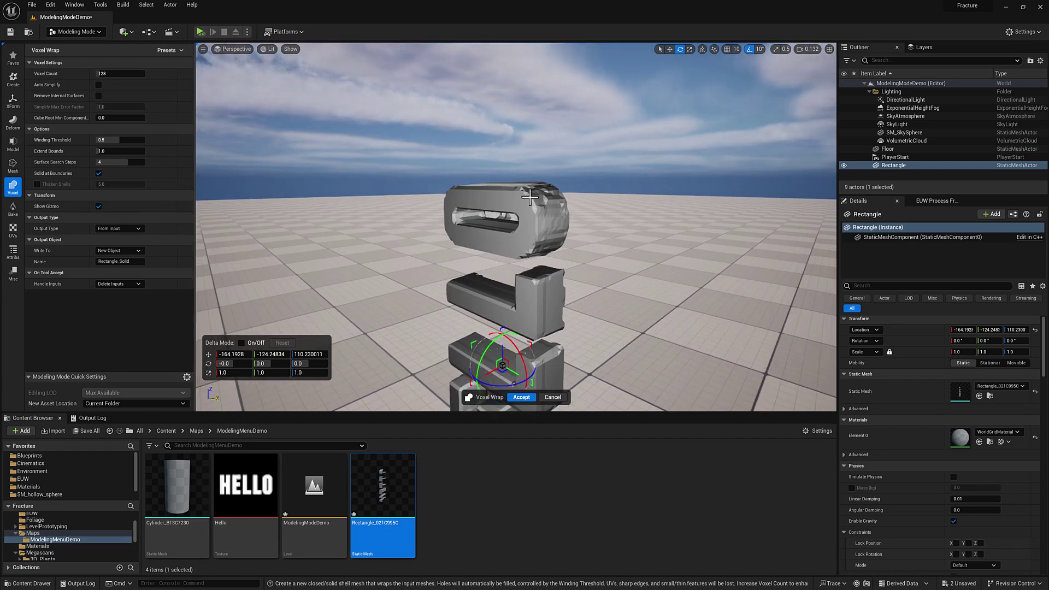
right_click_drag(495, 235, 542, 356)
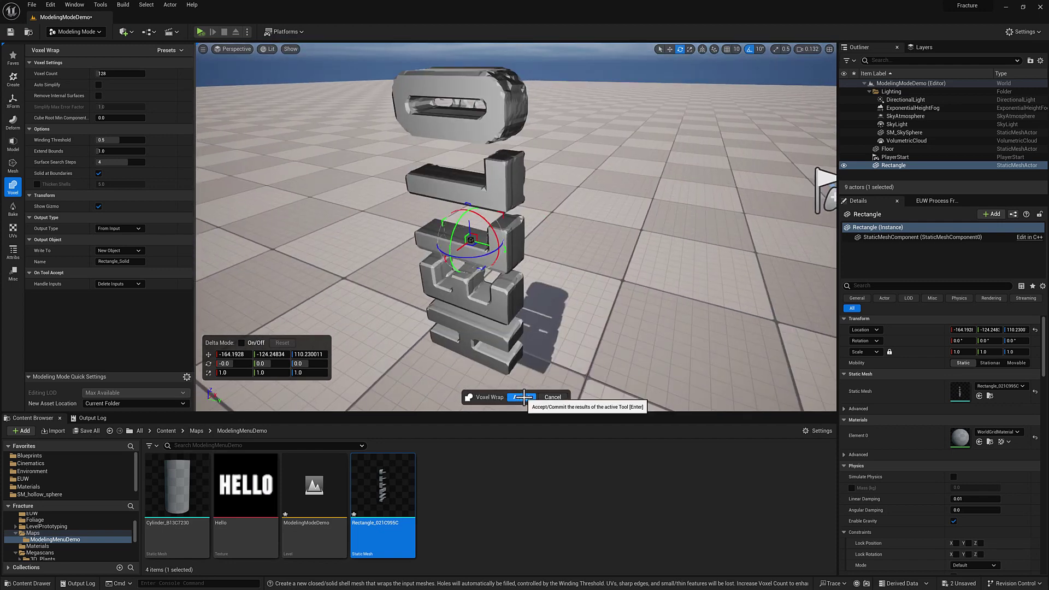
key("Return")
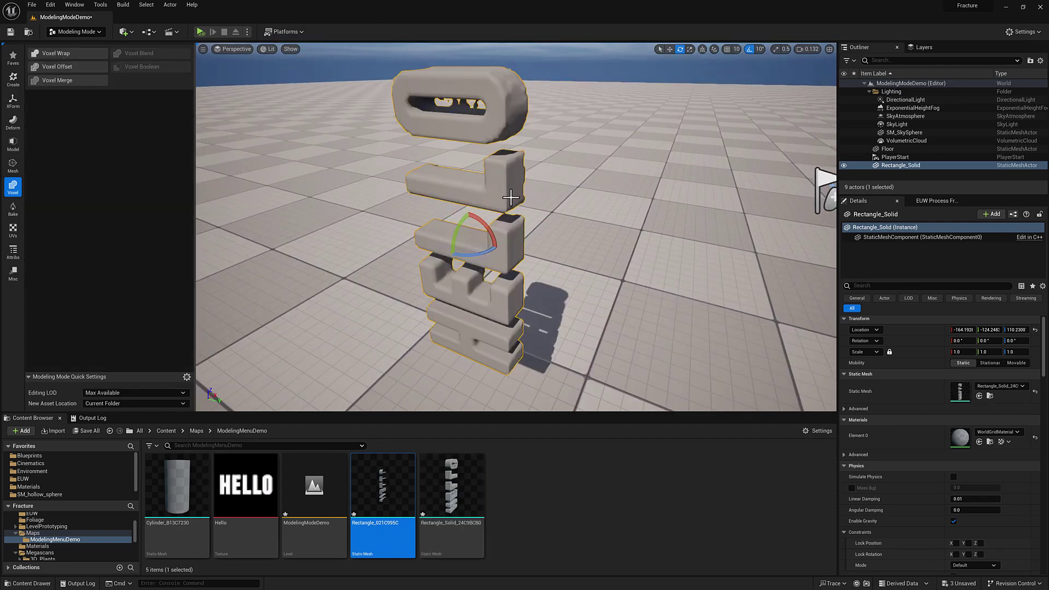
mouse_move(511, 197)
right_mouse_down()
mouse_move(456, 198)
mouse_move(525, 203)
right_mouse_up()
Create a 100 x 100 x 100 box on the floor beside the HELLO letters and accept it
left_click(13, 79)
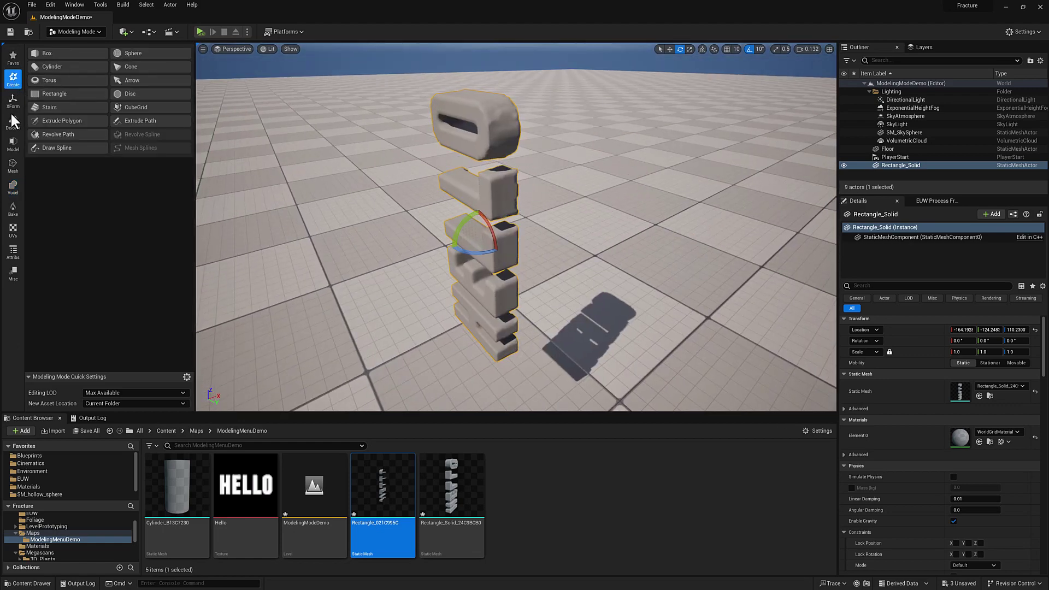
left_click(56, 54)
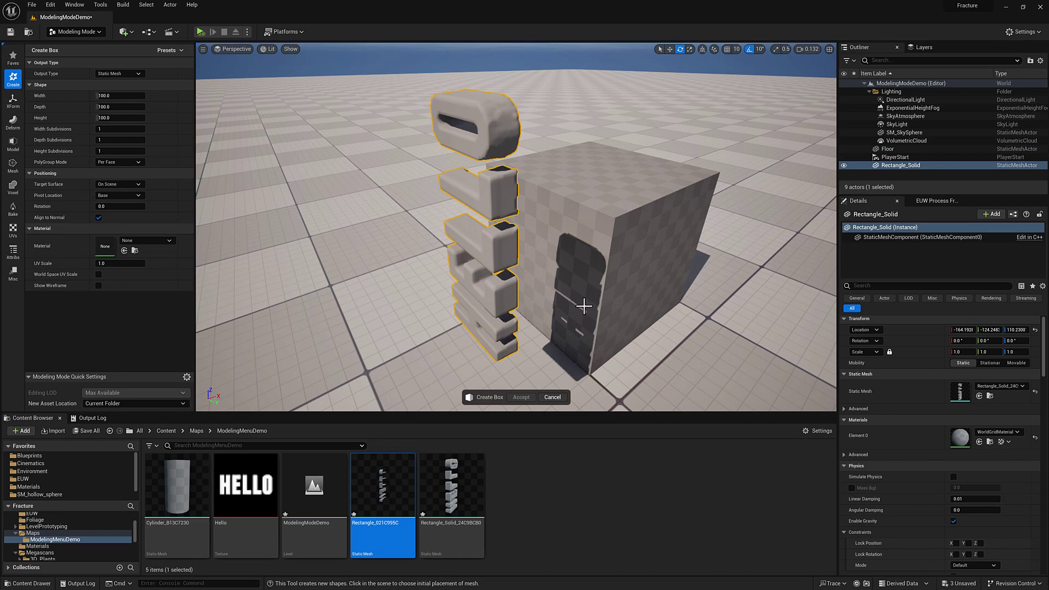
left_click(584, 306)
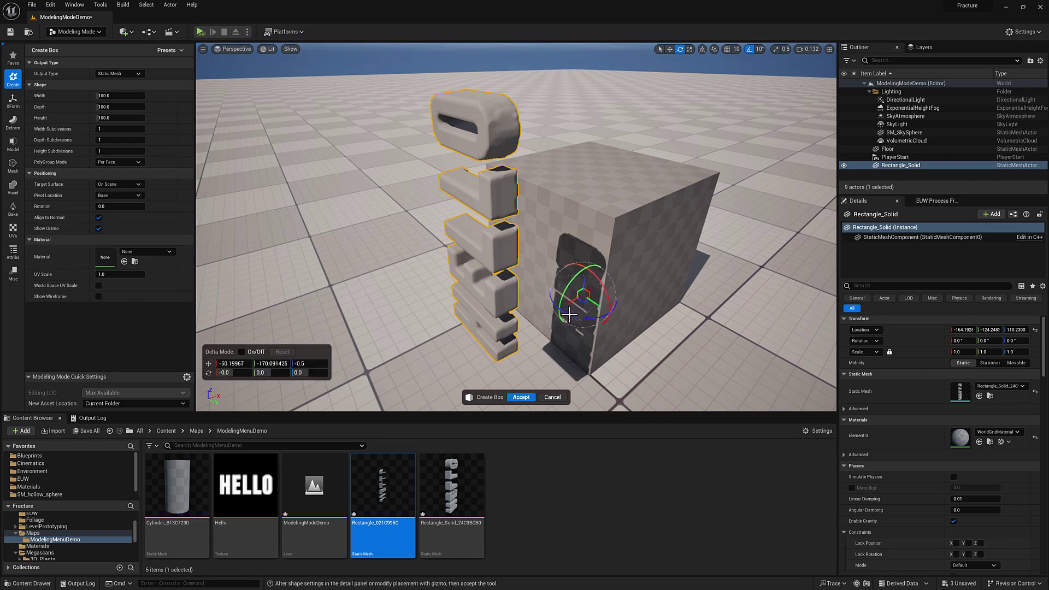
left_click(521, 397)
Move the box to about X -114.6, Y -134.6, Z 62 so it overlaps the back part of the HELLO letters
key("w")
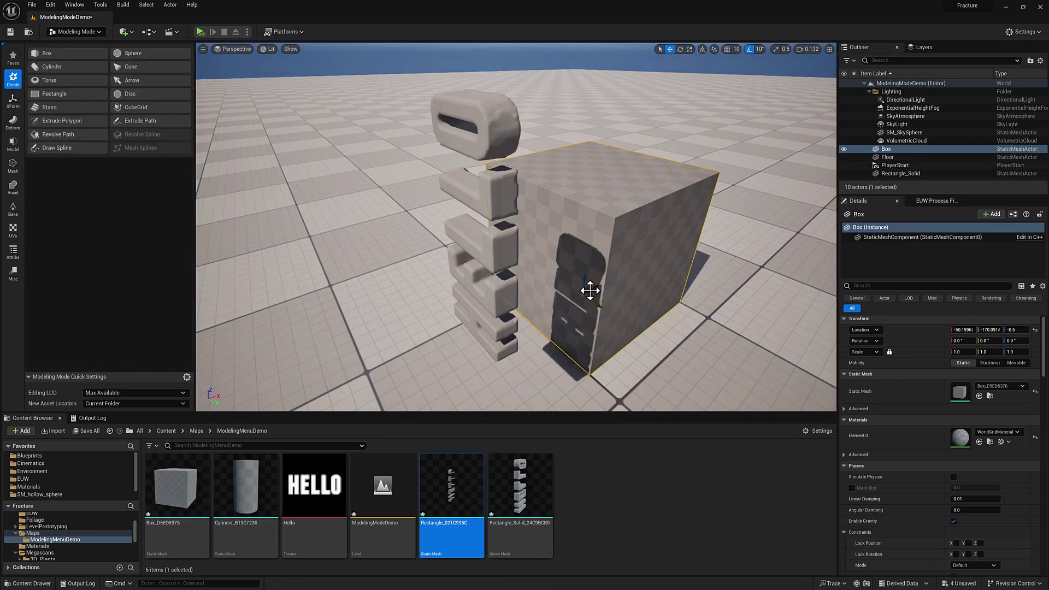
left_click_drag(587, 289, 536, 322)
left_click_drag(536, 322, 590, 186, "alt")
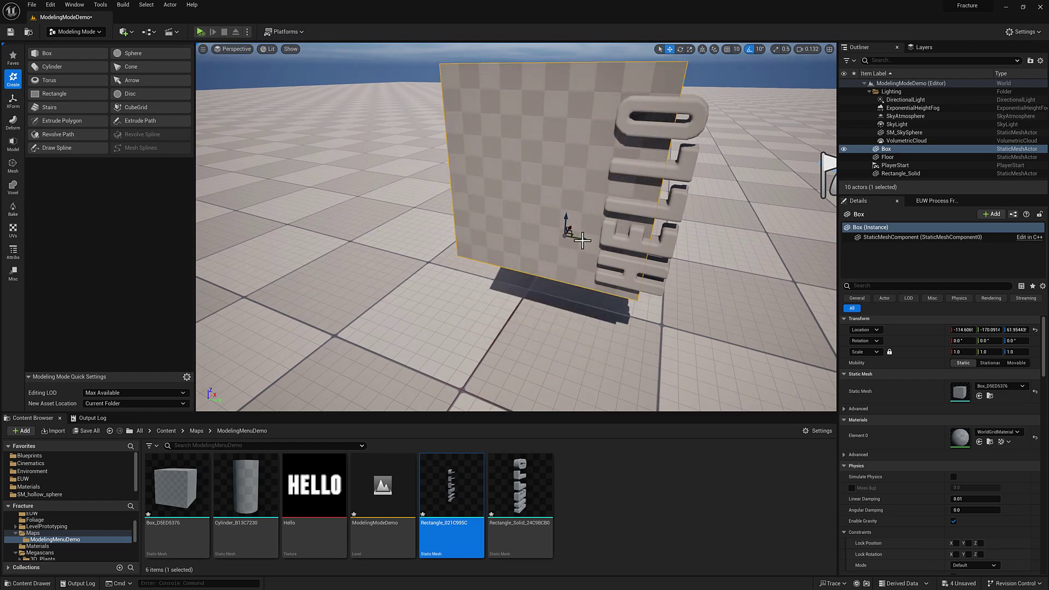
left_click_drag(582, 241, 673, 206)
Subtract the box from the HELLO letters with a Mesh Boolean using Difference A - B, and accept the result
left_click(663, 215)
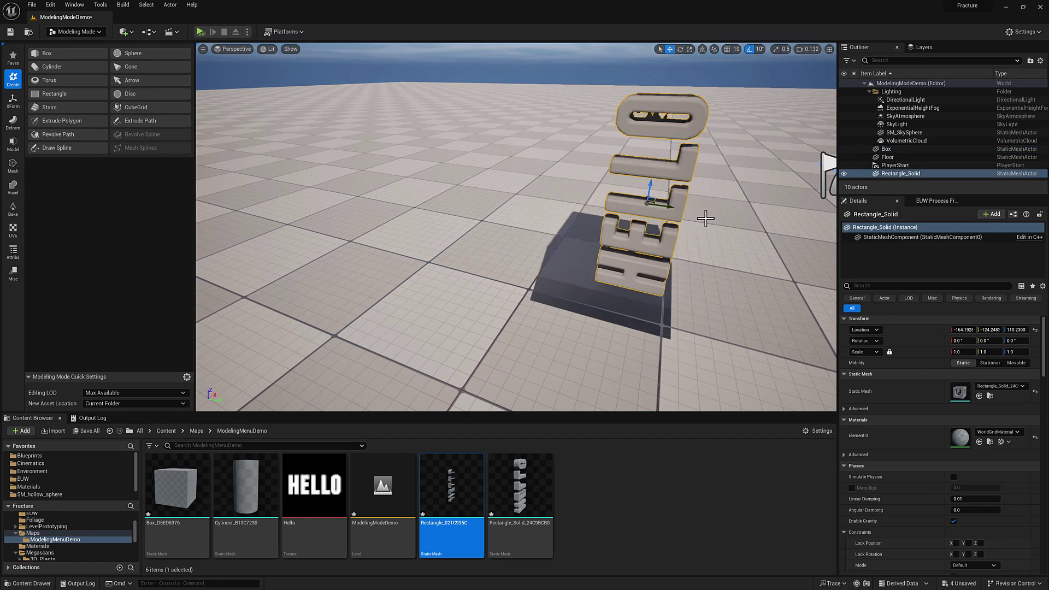
left_click(559, 182, "ctrl")
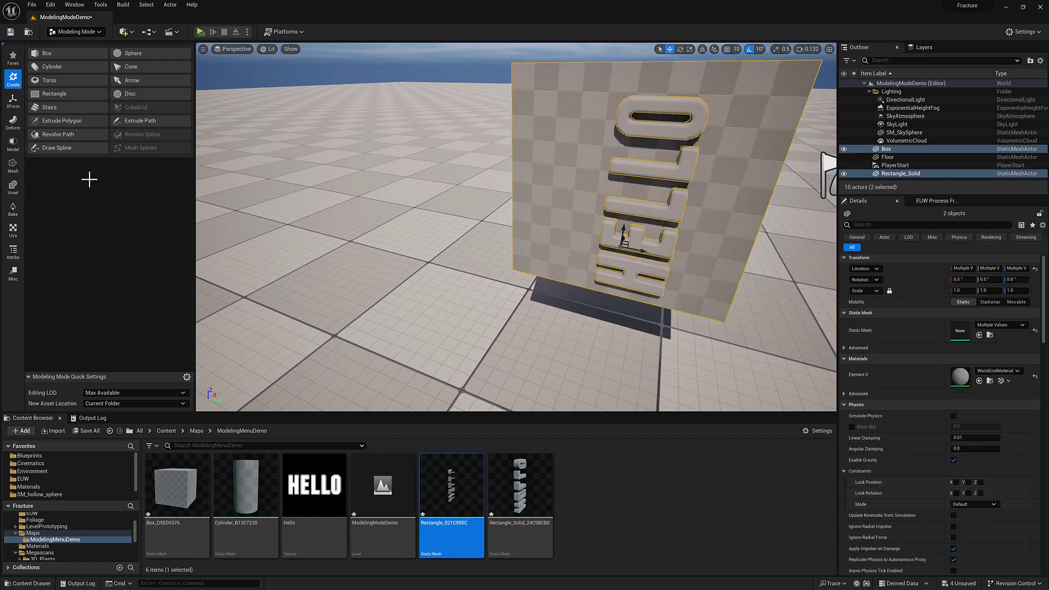
left_click(13, 144)
left_click(65, 67)
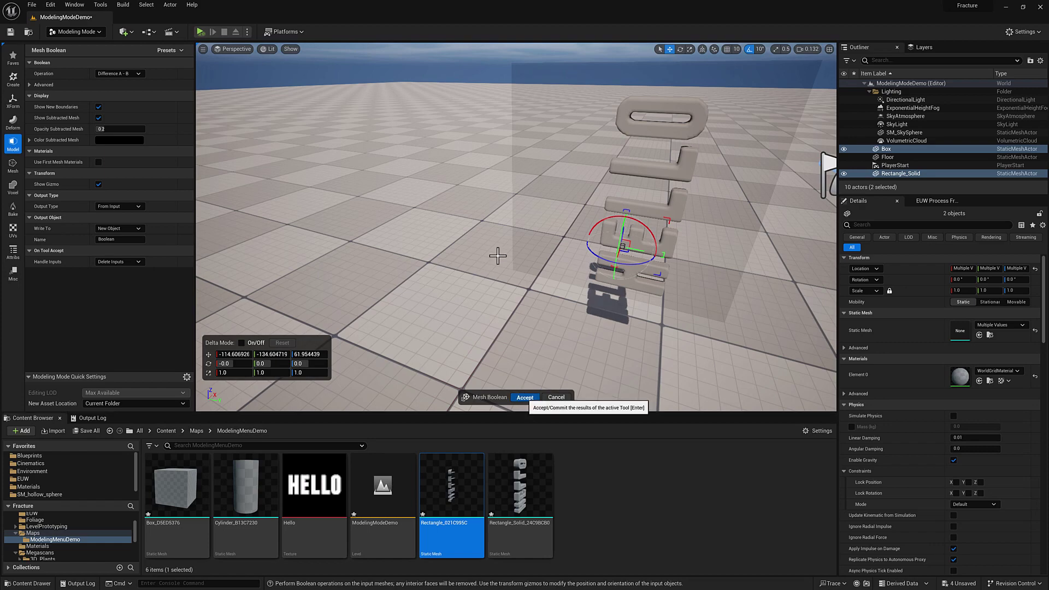
left_click(525, 397)
right_click_drag(524, 273, 541, 198)
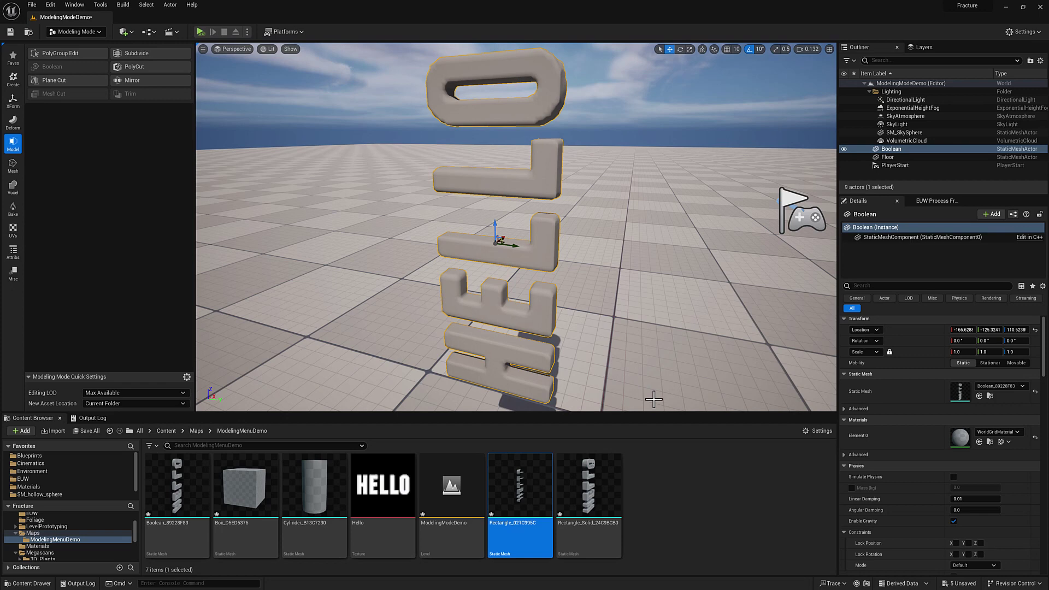
right_click_drag(576, 274, 569, 272)
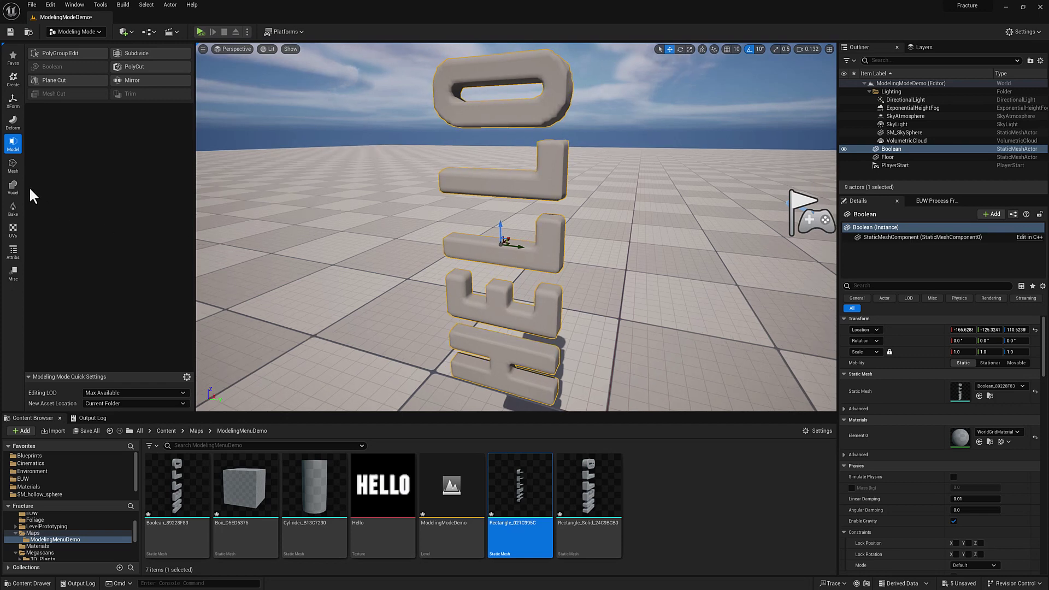
Start Project UVs on the trimmed HELLO letters and set the Projection Type to Box
left_click(12, 187)
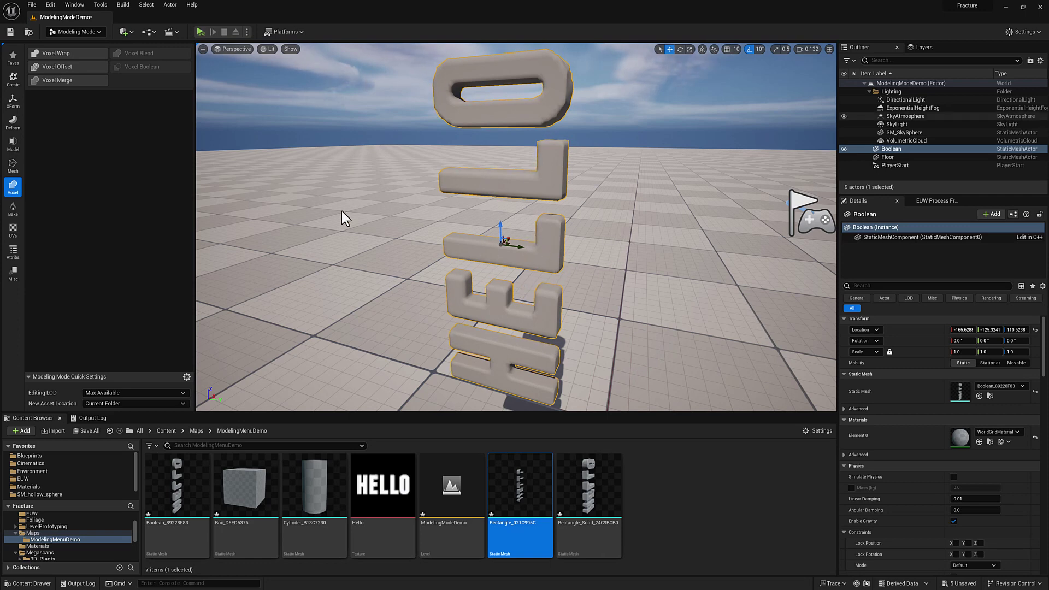
left_click(12, 231)
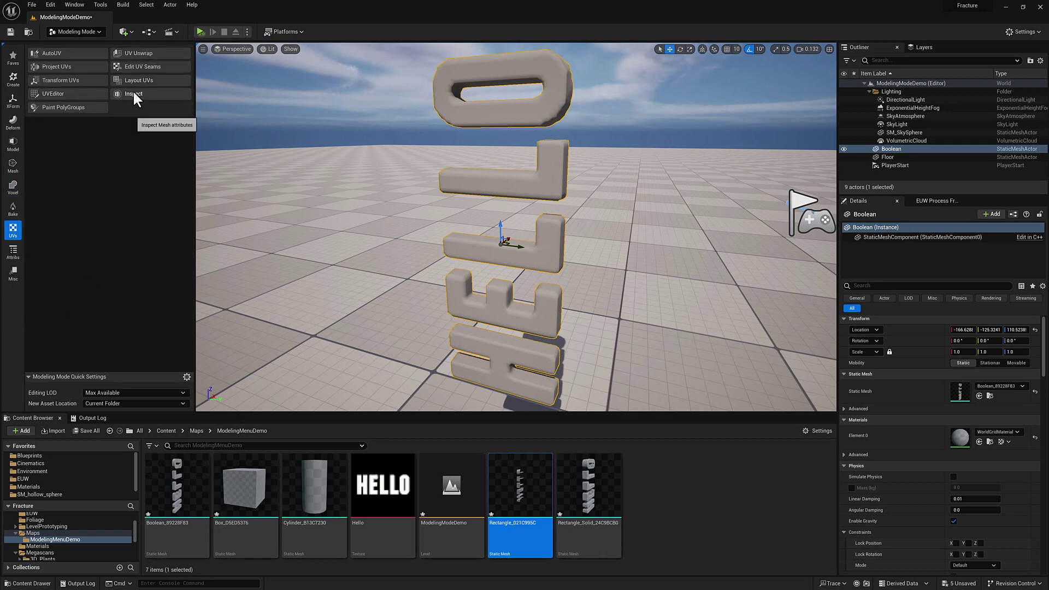
left_click(76, 67)
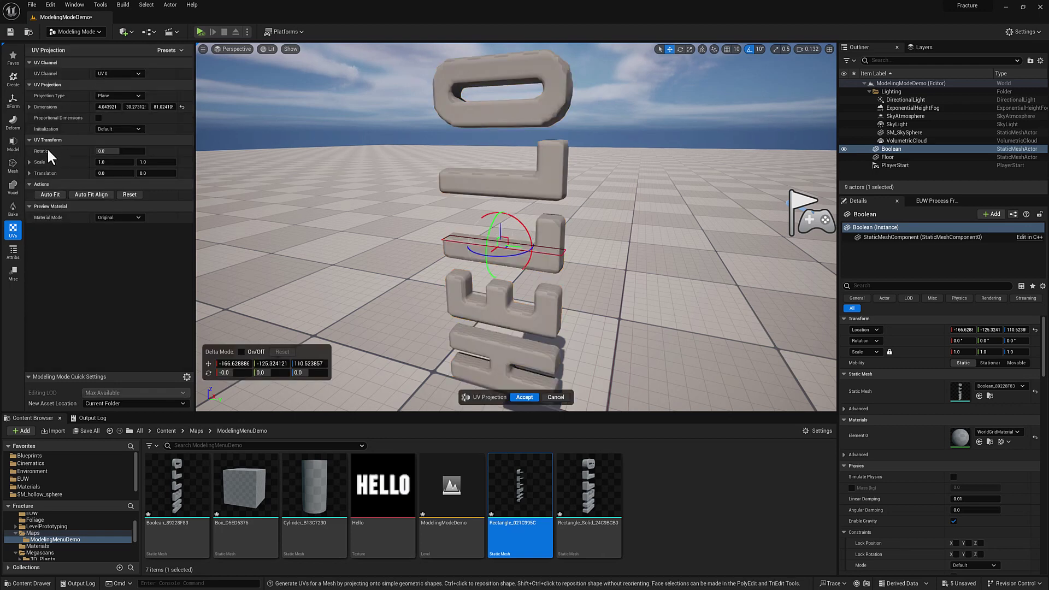
left_click(124, 96)
left_click(114, 104)
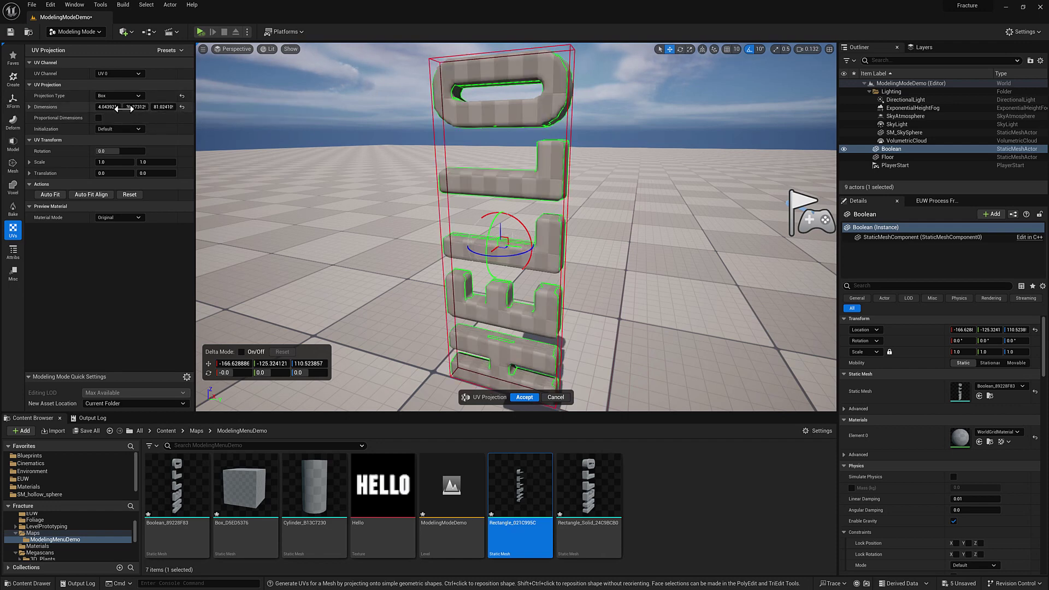
Set all three UV projection dimensions to 100 and accept the box projection on the letters
left_click(162, 107)
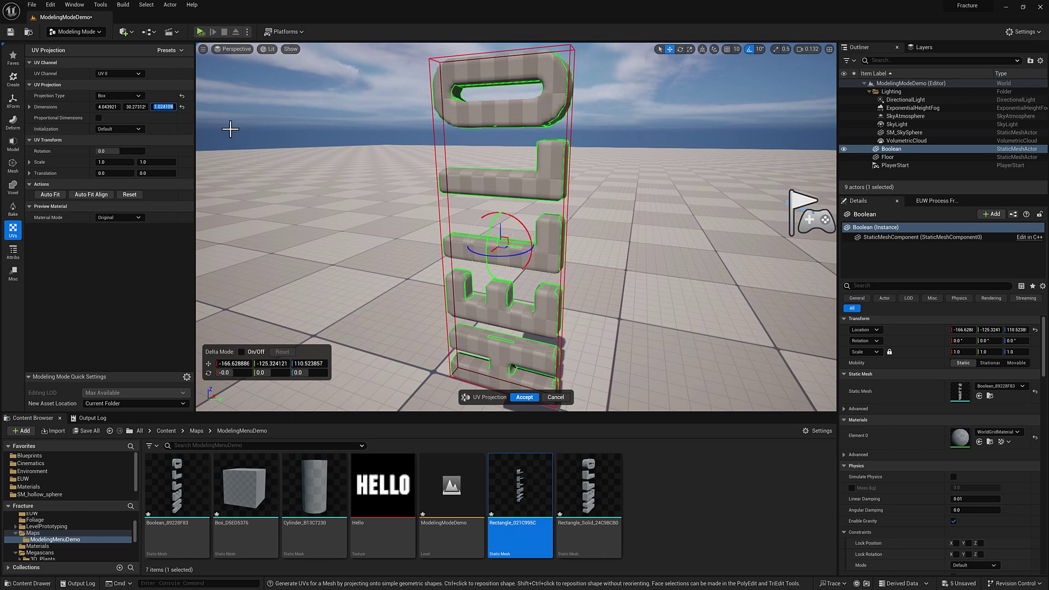
type("1")
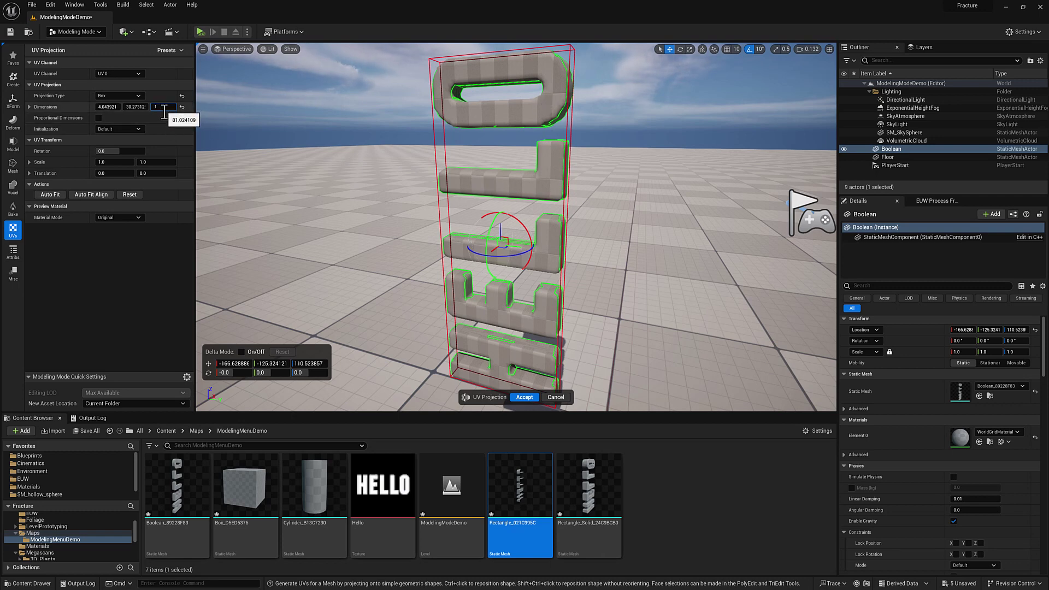
type("00")
left_click(136, 107)
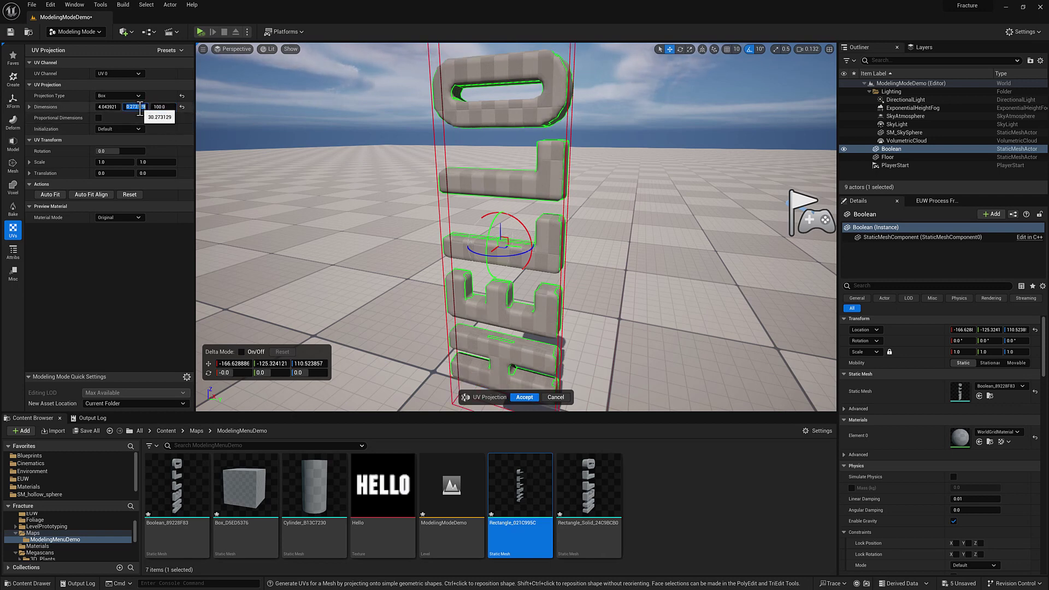
type("100")
left_click(108, 107)
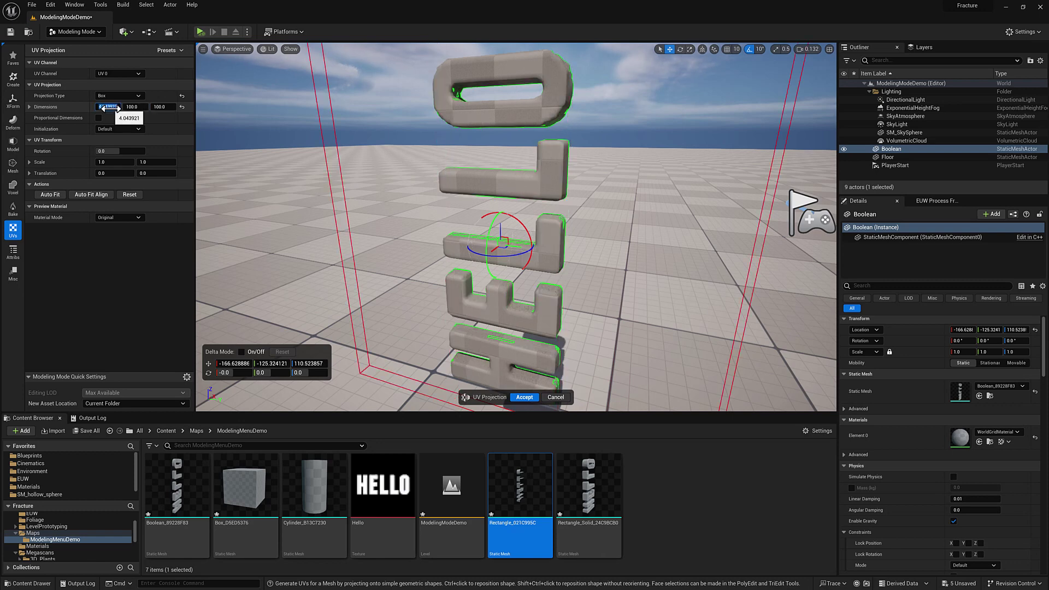
type("100")
key("Return")
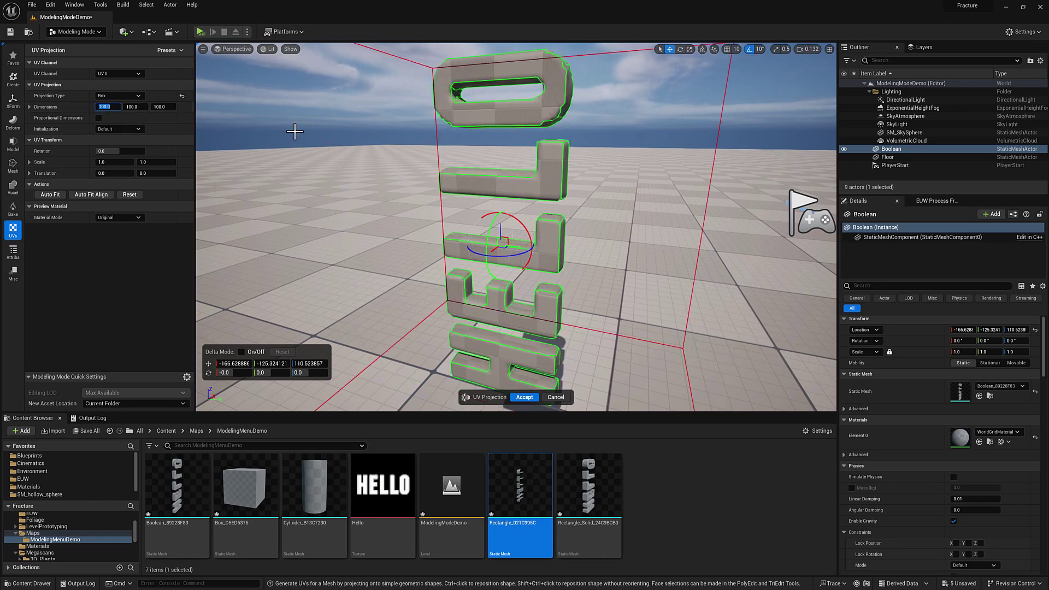
mouse_move(374, 164)
right_mouse_down()
mouse_move(378, 177)
mouse_move(374, 164)
right_mouse_up()
key("s")
key("d")
right_click_drag(424, 286, 413, 282)
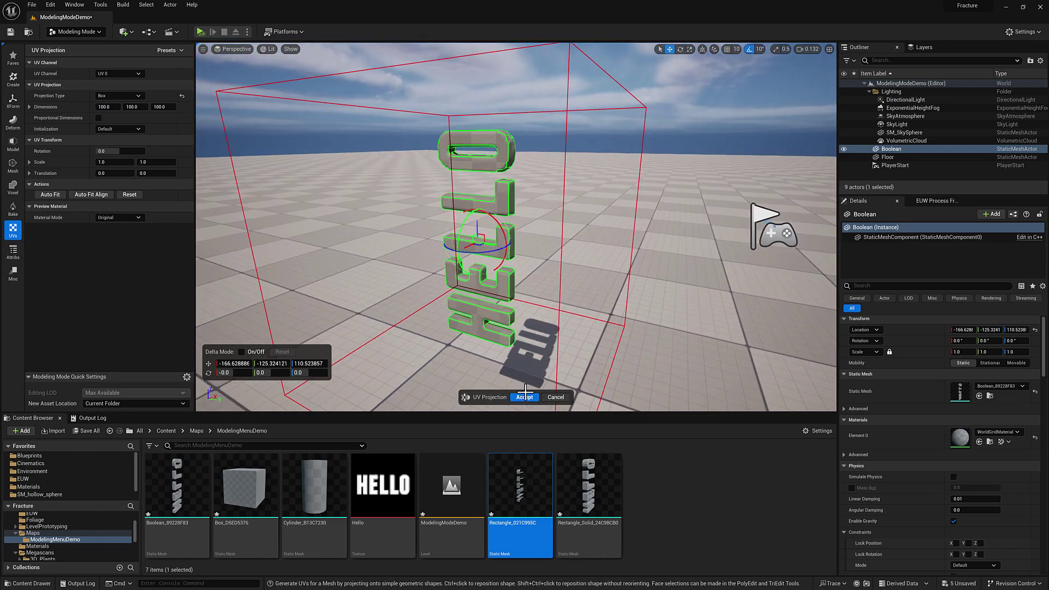
left_click(525, 396)
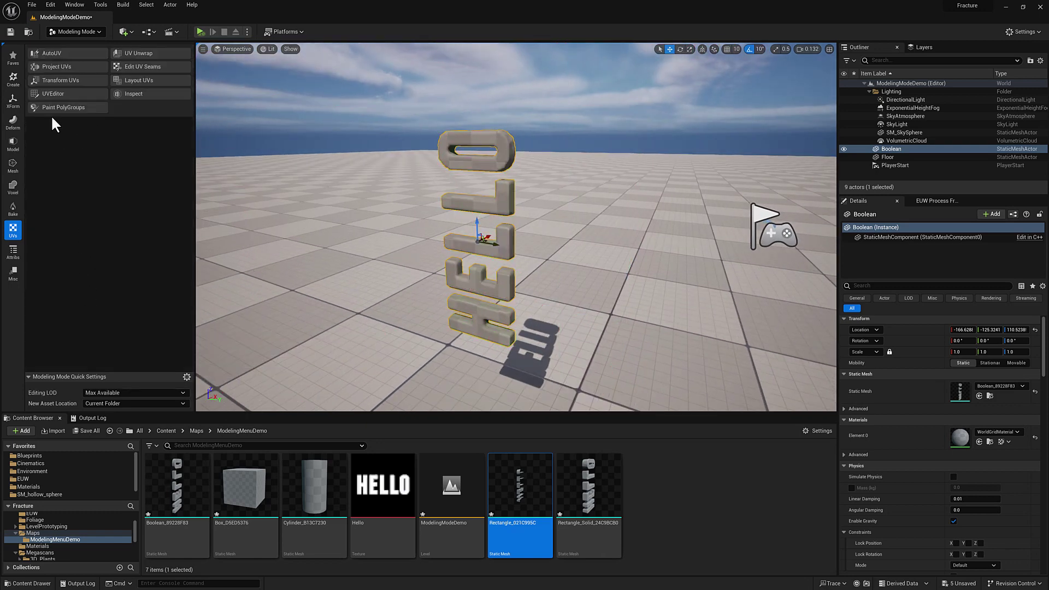
Move the letter O's UV island clear of the other islands in the UV Editor, and close it with the changes applied
left_click(67, 93)
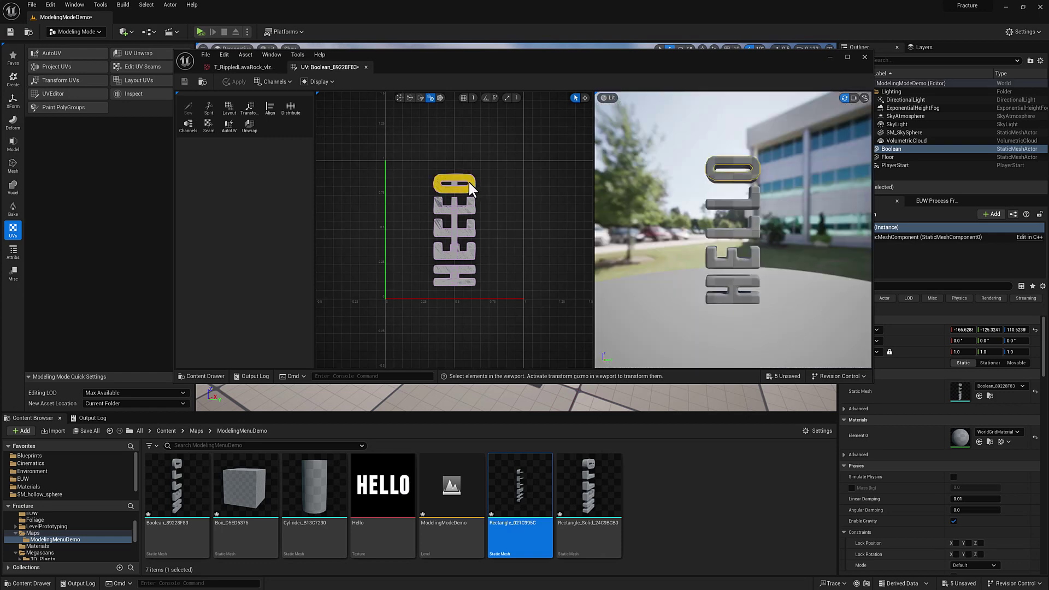
key("w")
left_click_drag(496, 183, 506, 183)
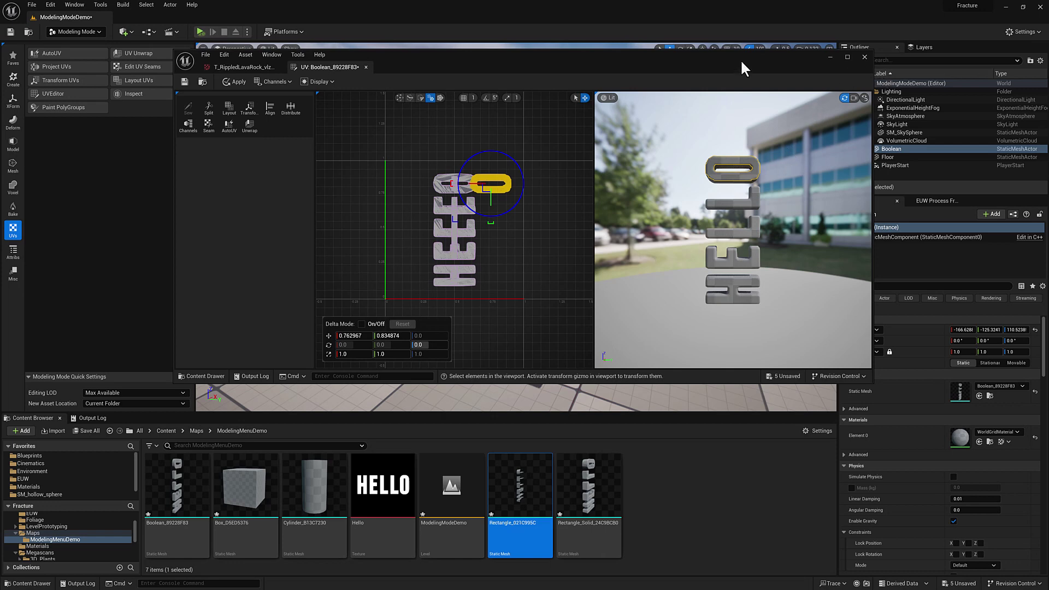
left_click(864, 57)
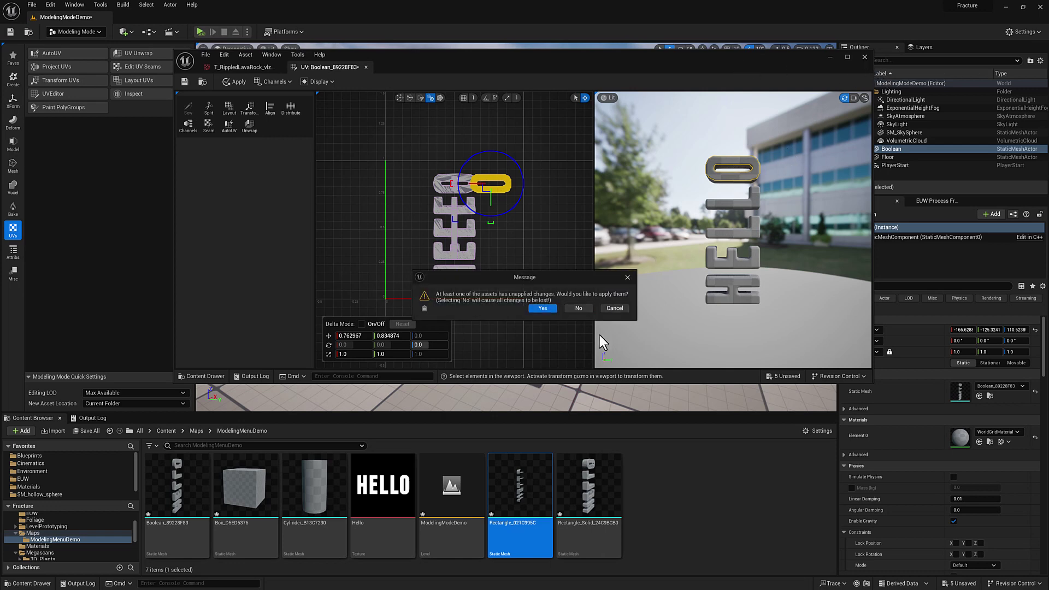
left_click(531, 309)
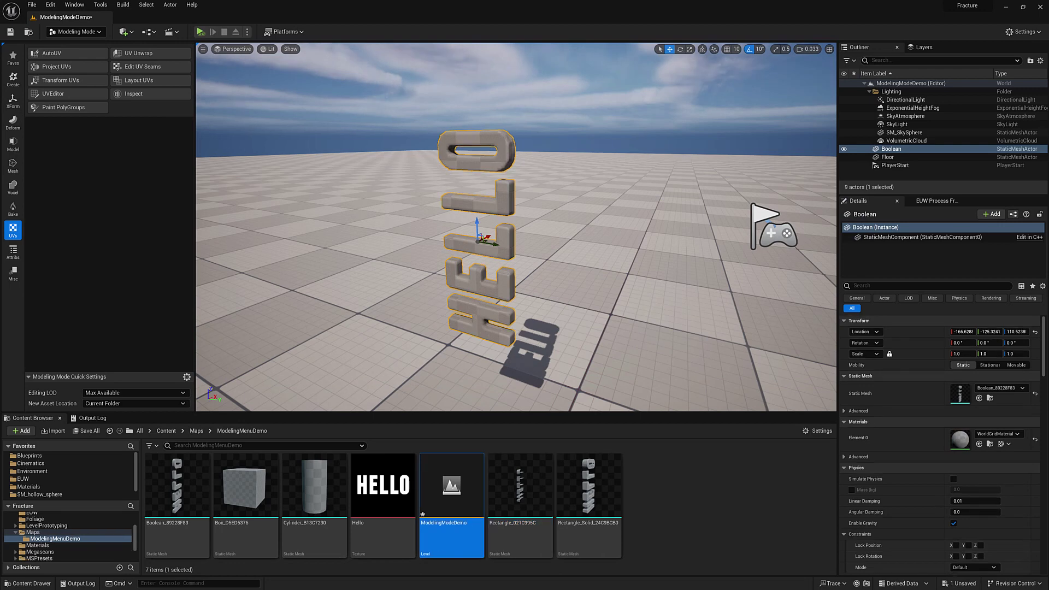
Start Edit Materials on the HELLO letters and replace the existing material with M_Gold from the Materials folder
left_click(30, 487)
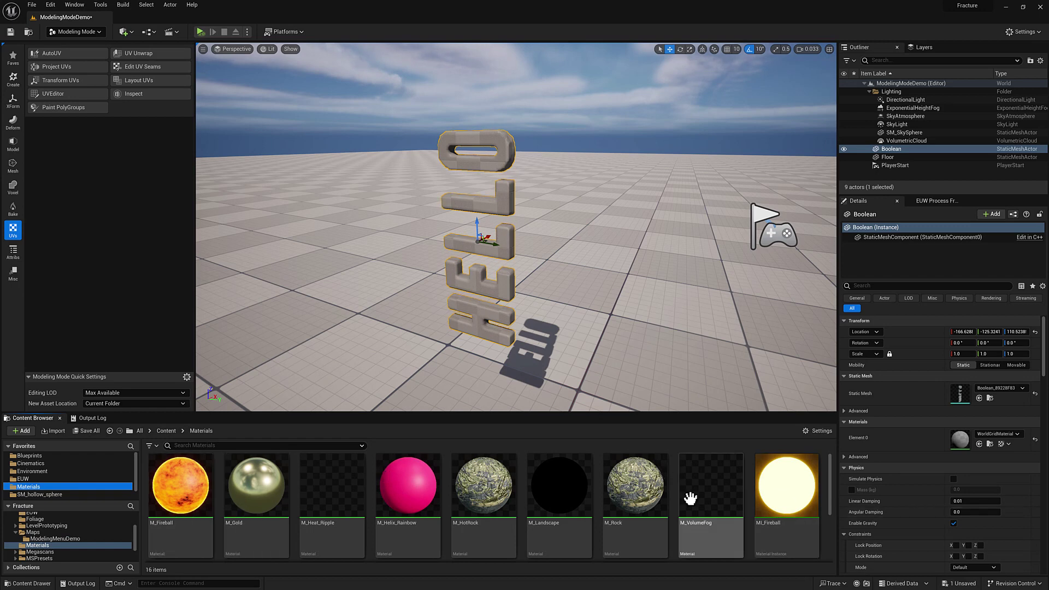
mouse_move(680, 498)
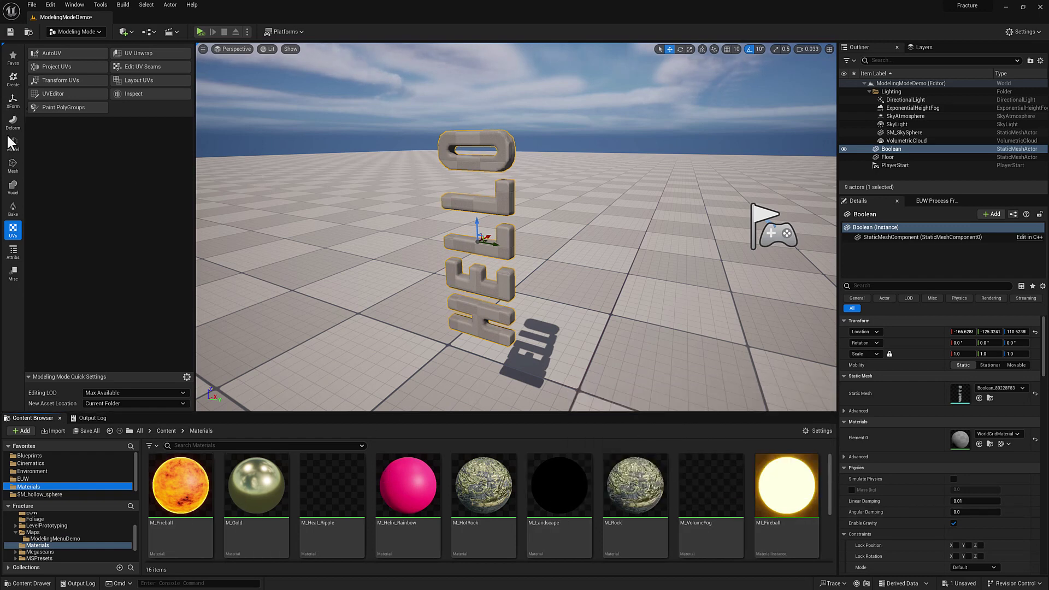
left_click(13, 253)
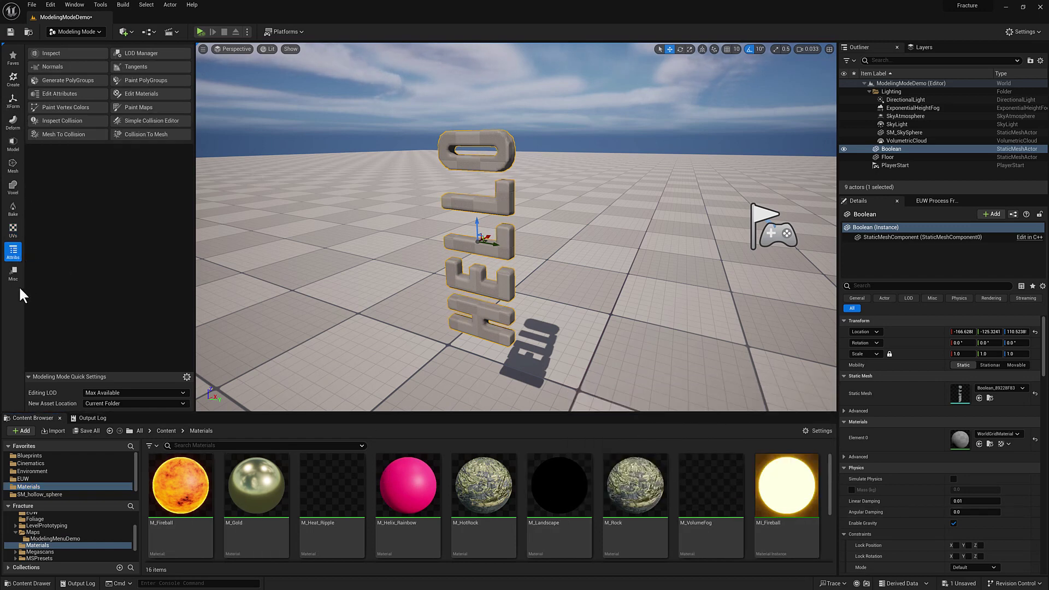
left_click(152, 91)
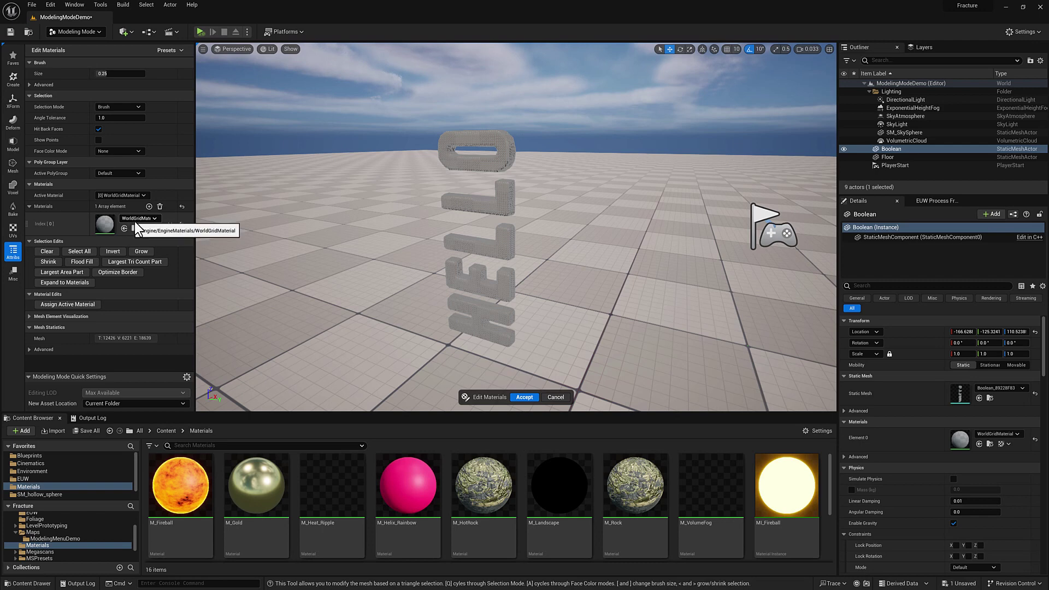
left_click(256, 492)
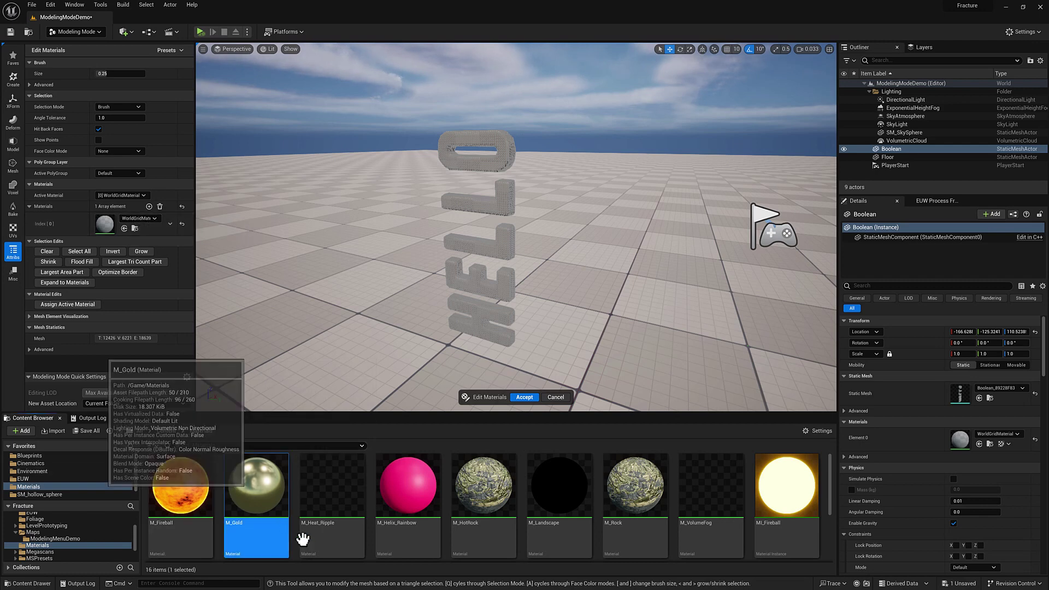
left_click(126, 228)
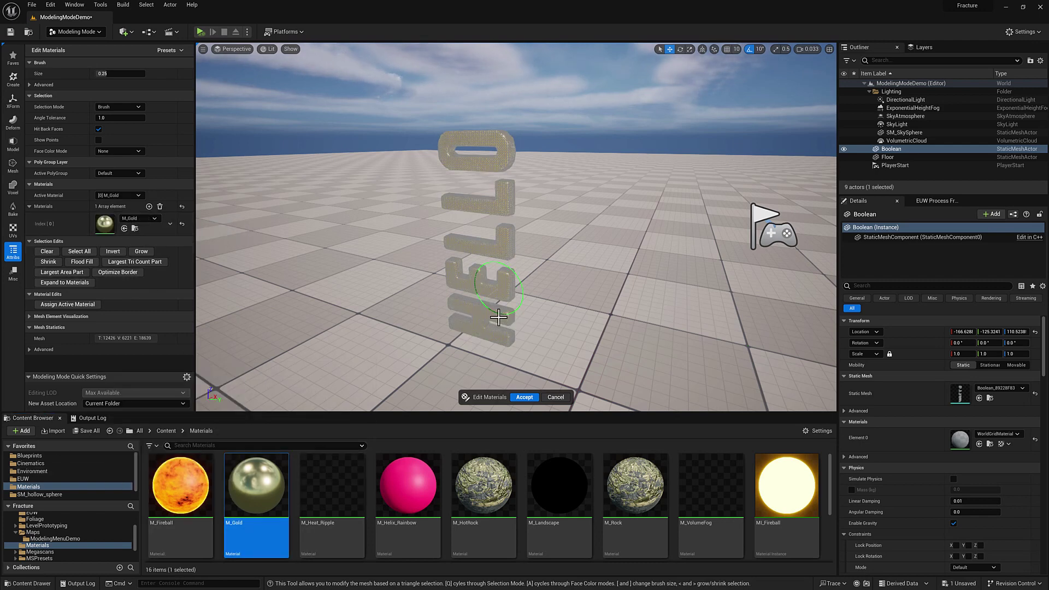
Add a second material slot to the letters' material set and assign MI_Fireball to it
left_click(149, 206)
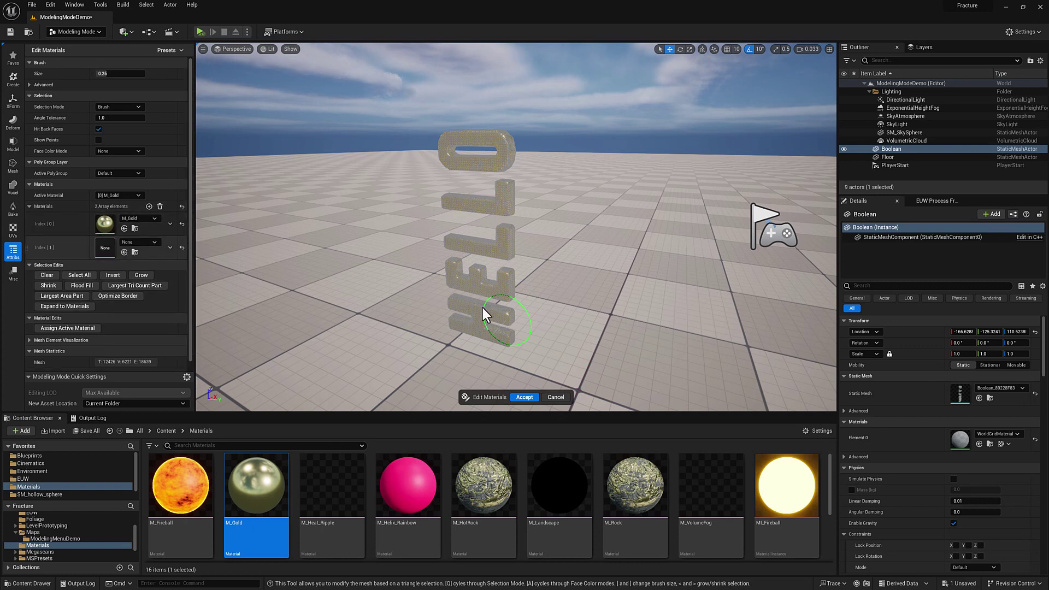
left_click(789, 490)
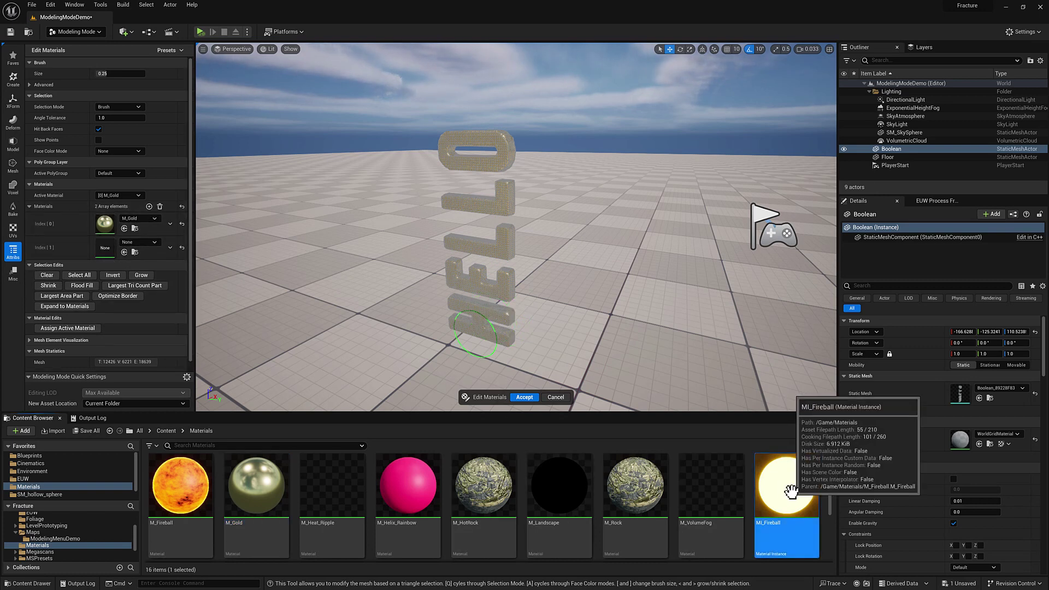
left_click(125, 252)
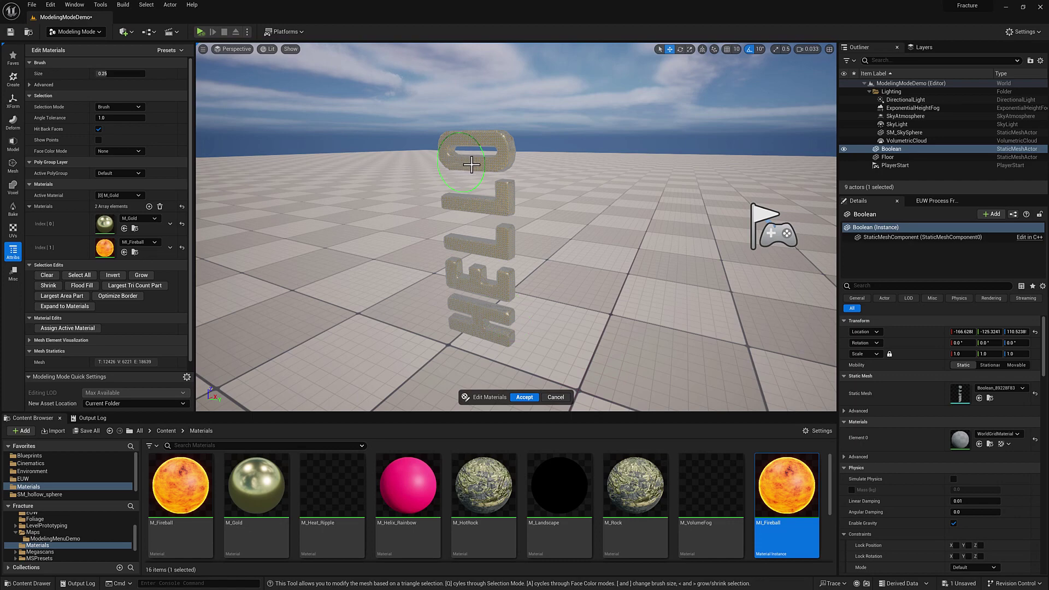
Brush-select the letter O, and add the lower L and the H using the All Connected selection mode
mouse_move(470, 164)
left_mouse_down()
mouse_move(462, 164)
mouse_move(497, 150)
mouse_move(454, 141)
left_mouse_up()
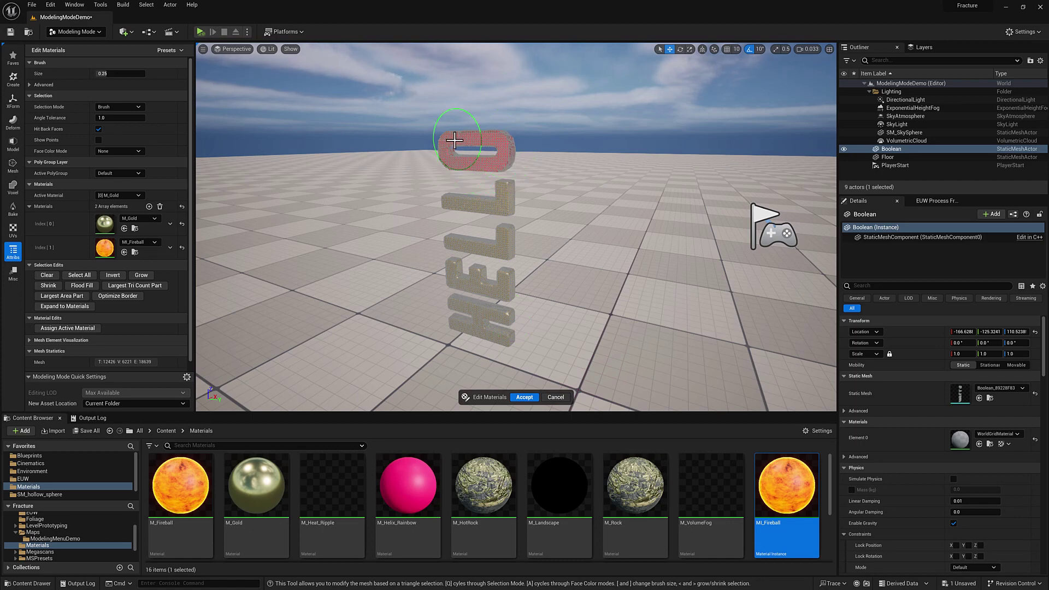
mouse_move(501, 156)
right_mouse_down()
mouse_move(469, 141)
mouse_move(486, 149)
right_mouse_up()
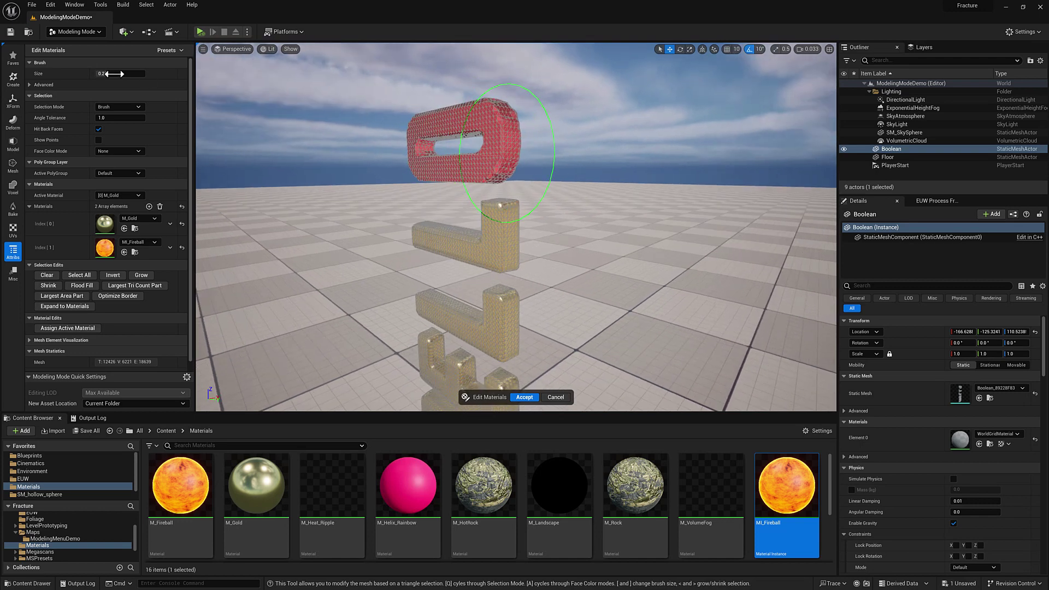
left_click(123, 105)
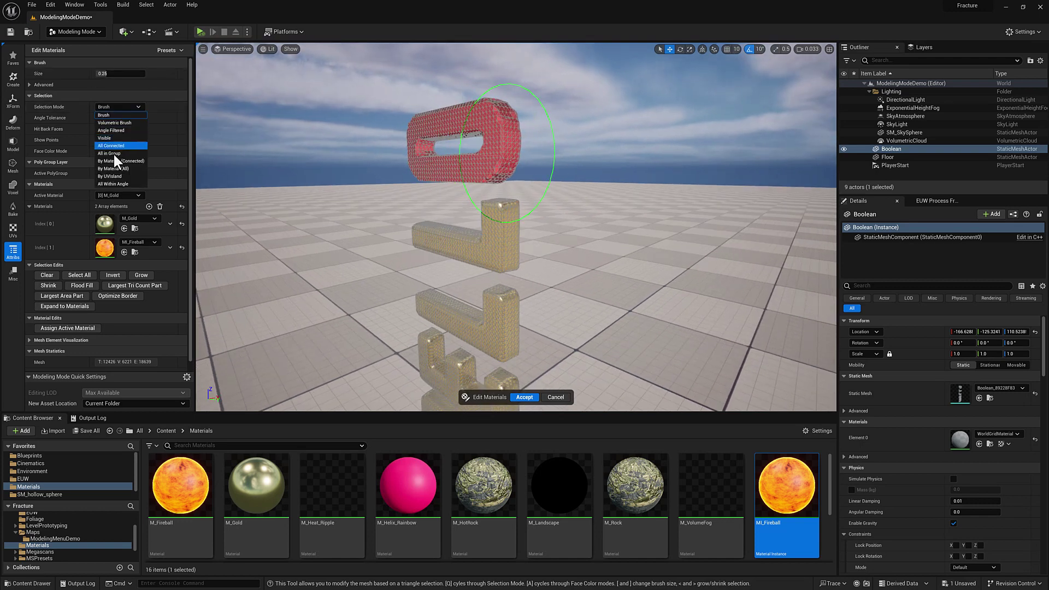
left_click(112, 145)
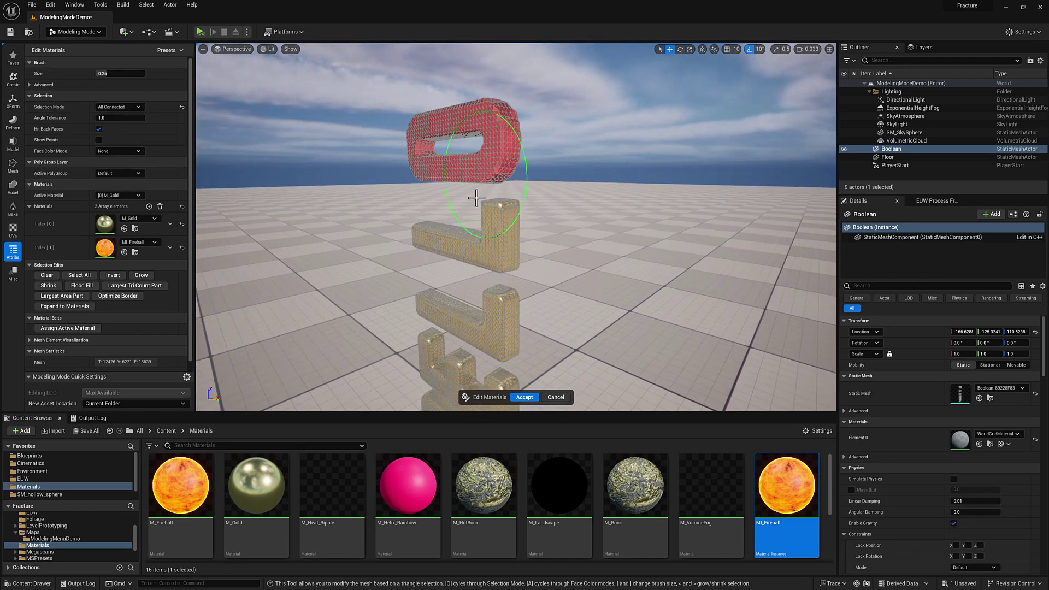
left_click(442, 299)
right_click_drag(443, 302, 453, 307)
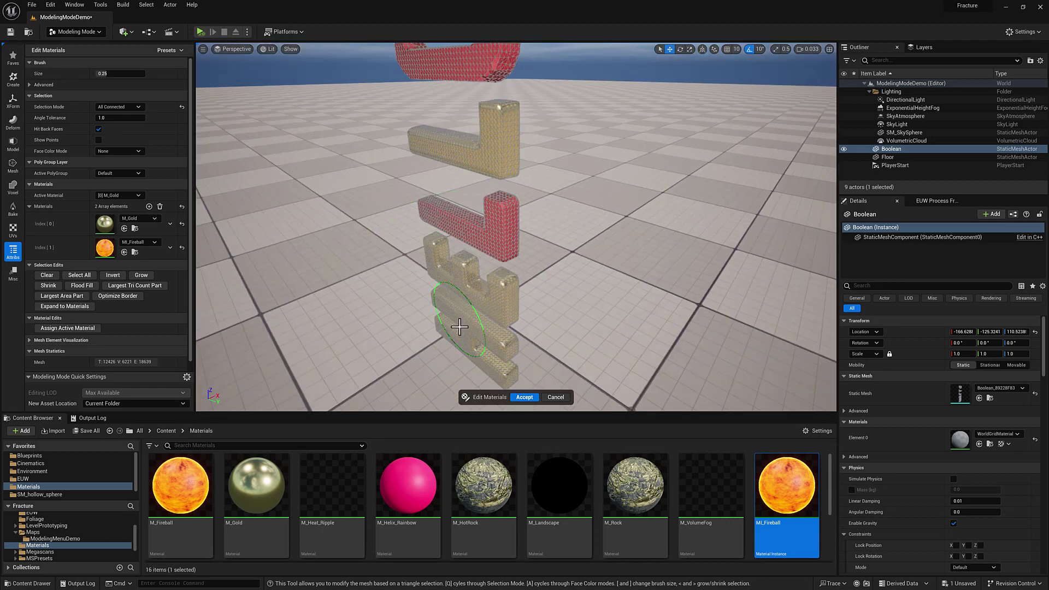
left_click(452, 325)
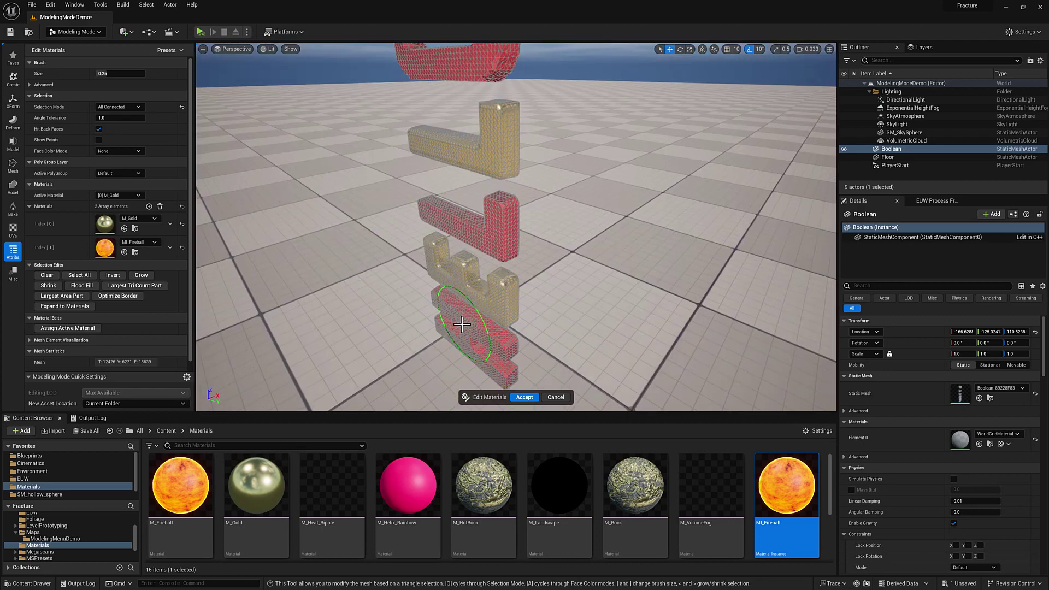
Assign MI_Fireball as the active material to the selected O, lower L and H, and accept the material edits
left_click(119, 194)
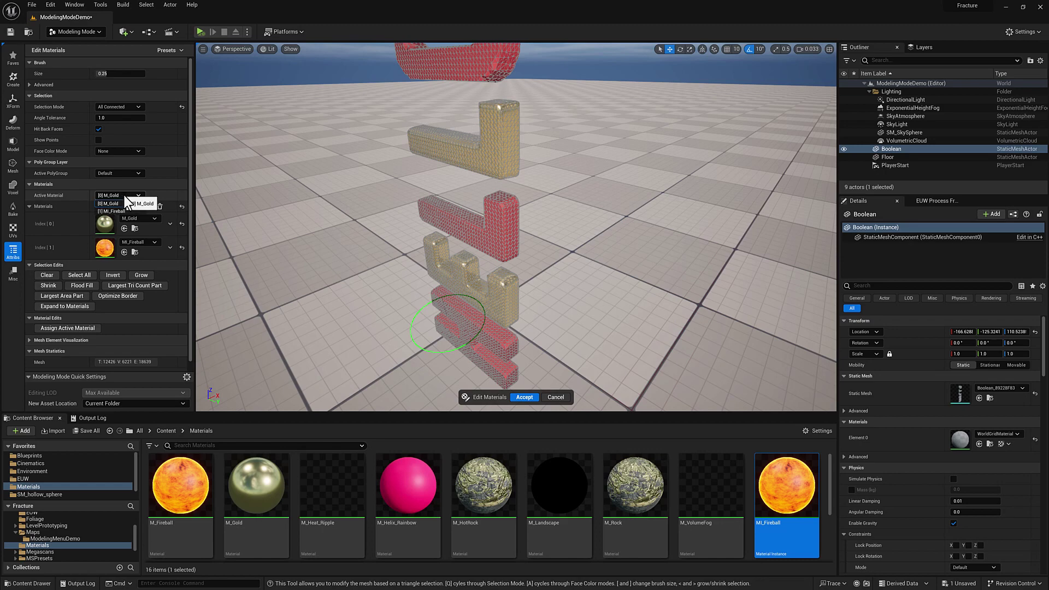
left_click(121, 209)
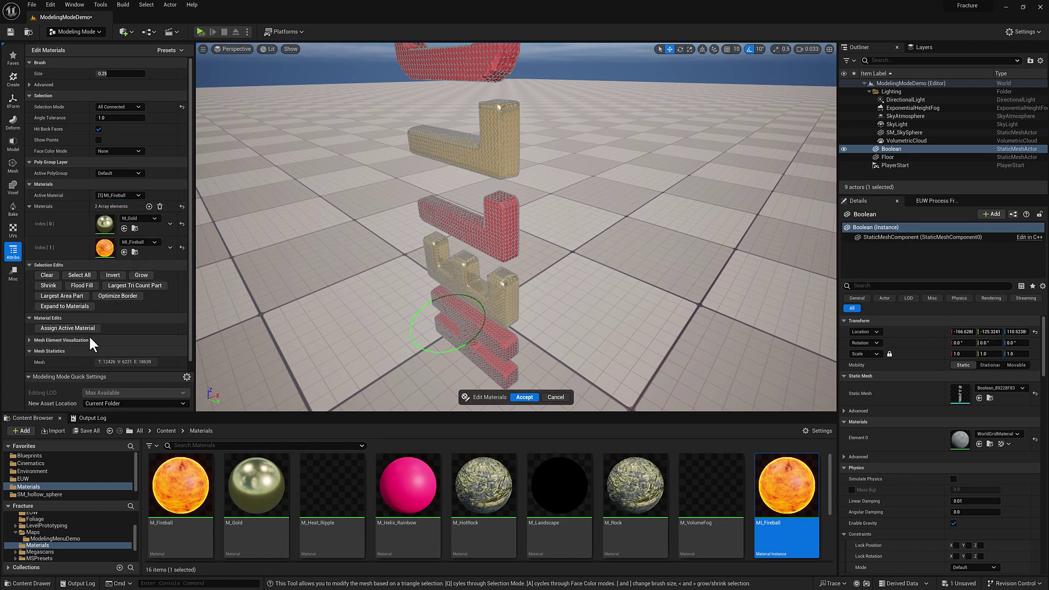
left_click(75, 328)
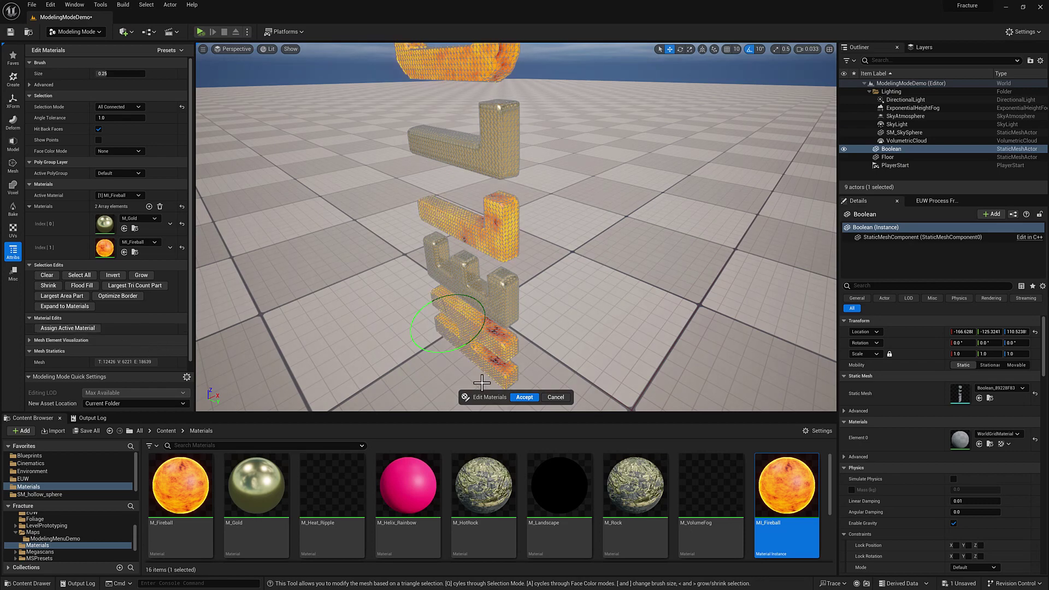
left_click(525, 397)
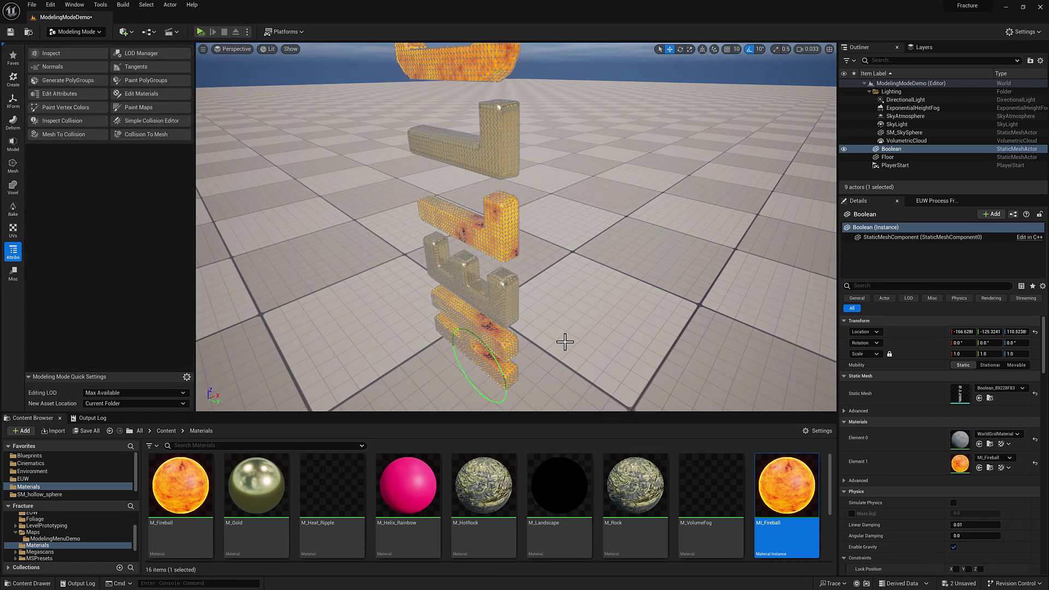
Open the letters' static mesh asset, examine its materials and shape from several angles, and close it
right_click_drag(565, 342, 567, 323)
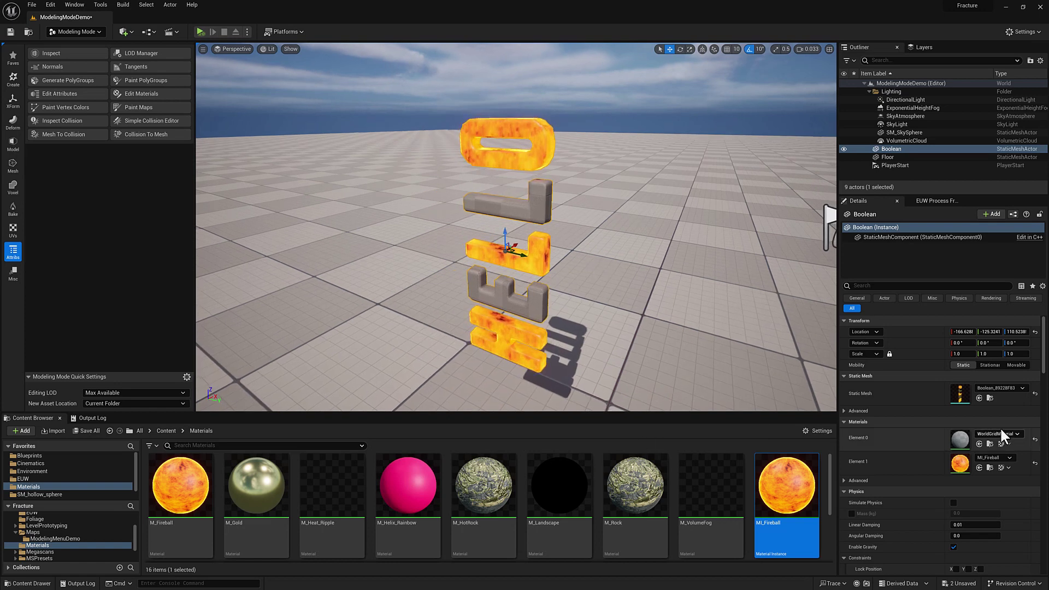
left_click(990, 398)
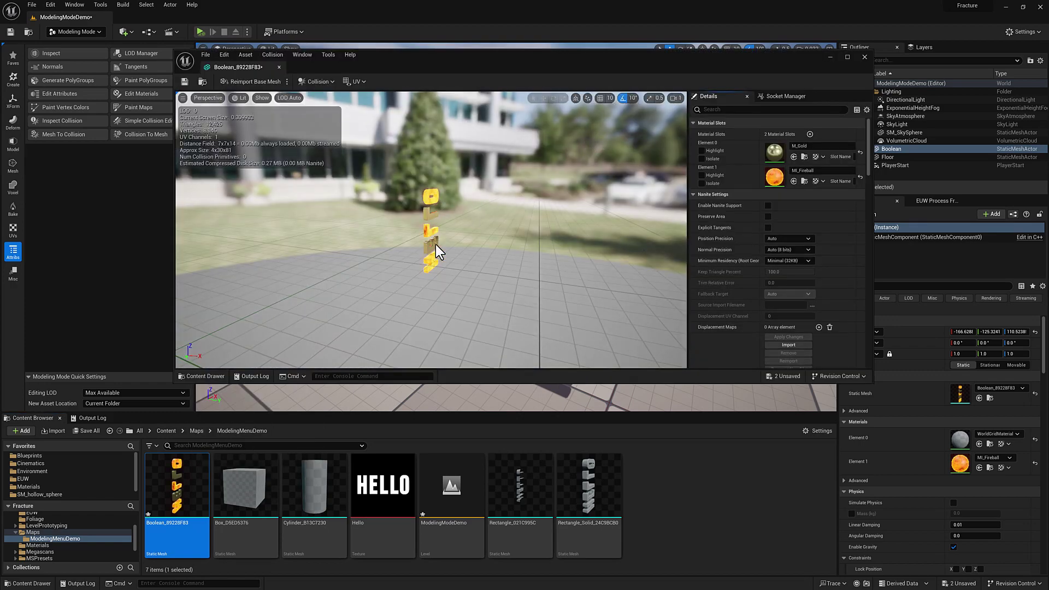
left_click_drag(435, 244, 509, 246)
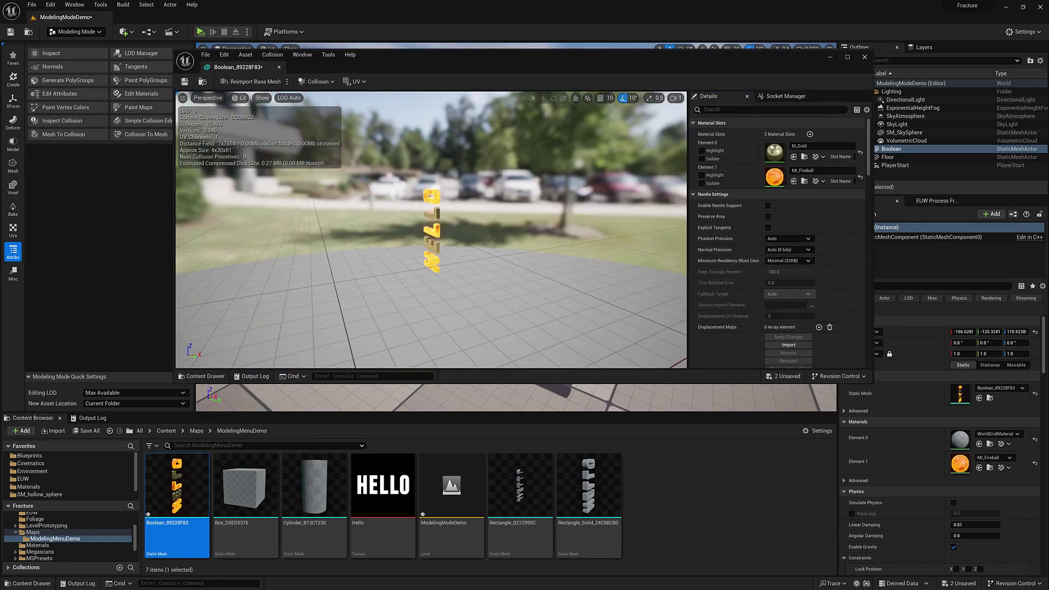
mouse_move(435, 244)
right_mouse_down()
mouse_move(481, 251)
mouse_move(441, 245)
right_mouse_up()
left_click_drag(435, 244, 448, 245)
right_click_drag(434, 244, 481, 251)
left_click(864, 57)
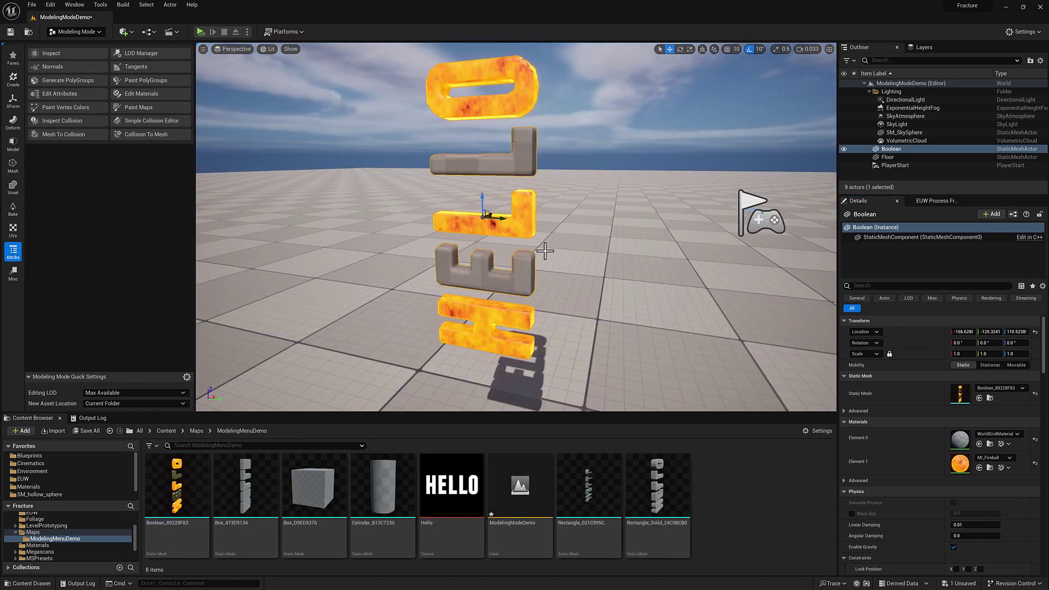
Preview Mesh To Collision on the letters with Input Mode set to Per Mesh Component, and cancel the tool
left_click(80, 136)
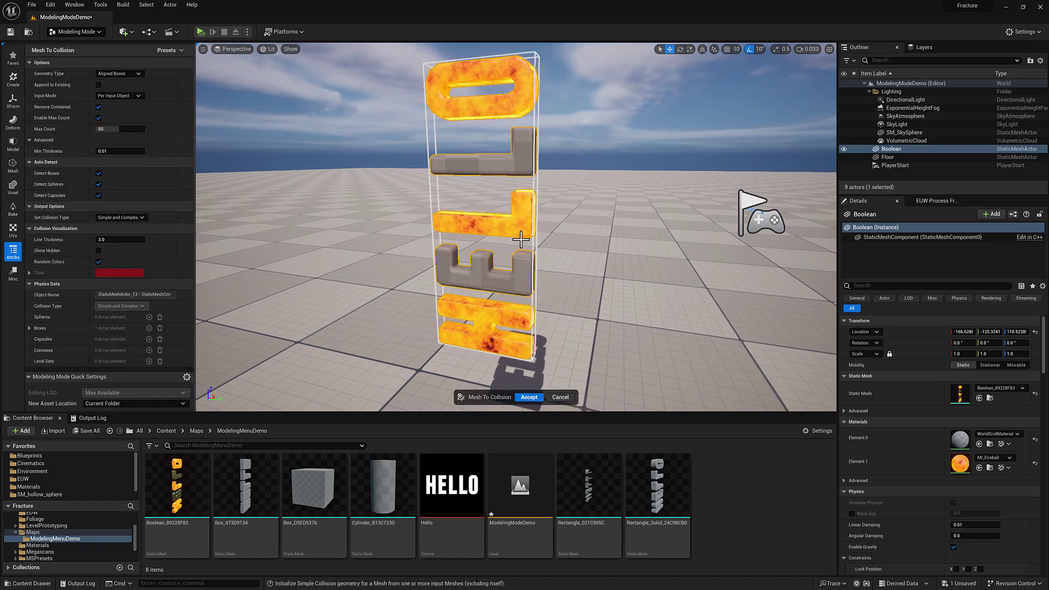
left_click(138, 94)
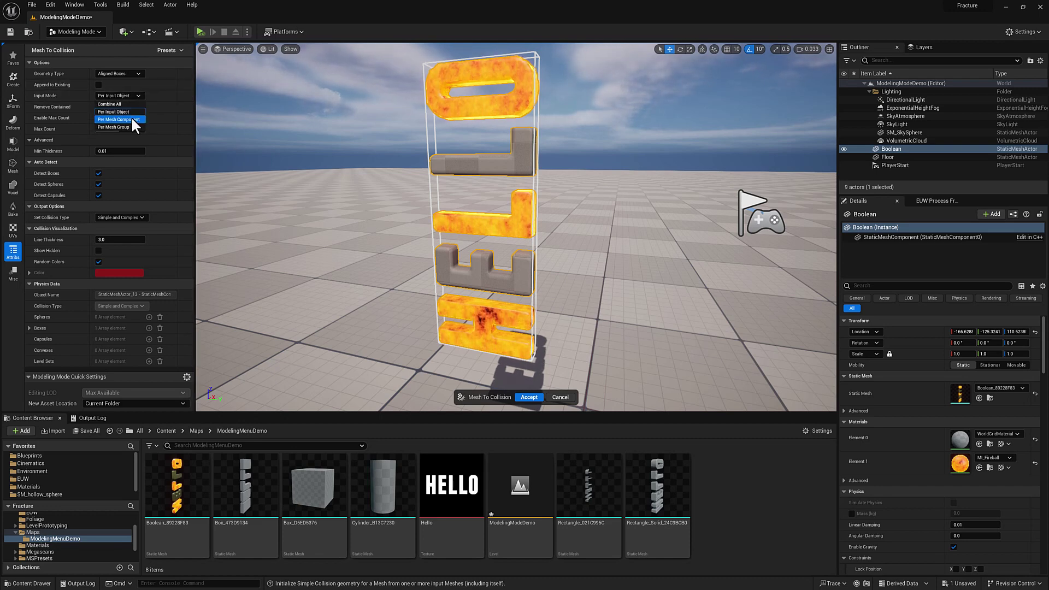
left_click(131, 119)
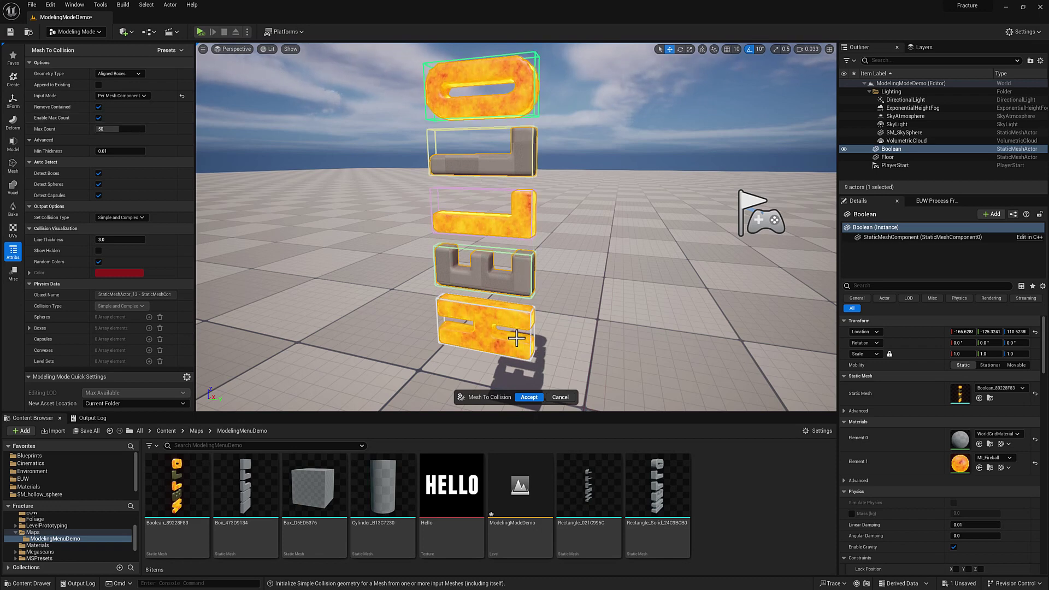
left_click(561, 397)
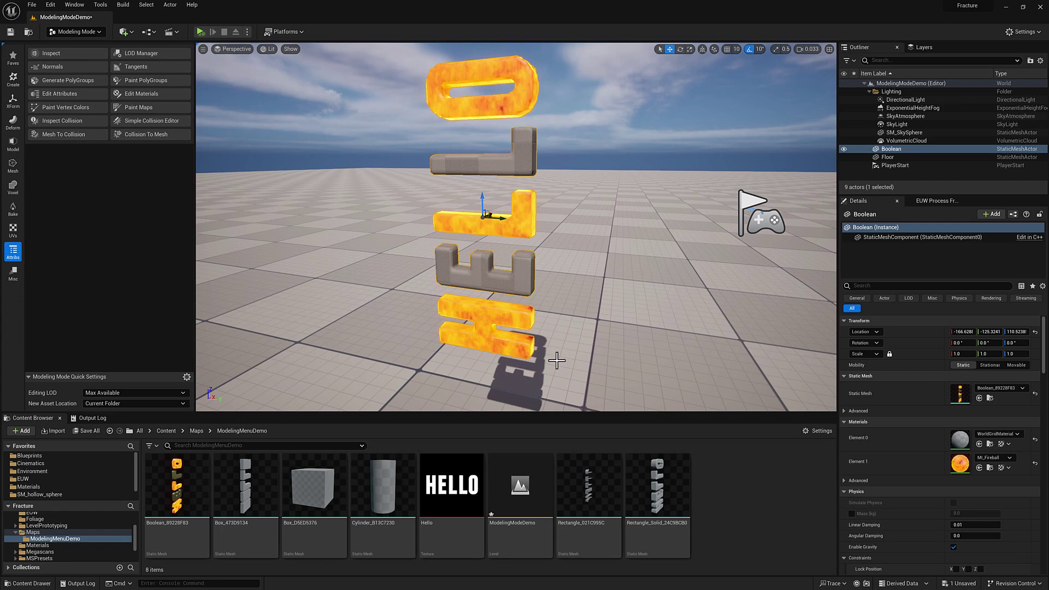
Place the Box_473D9134 mesh in the level and copy the HELLO letters' location onto it
left_click_drag(241, 496, 362, 201)
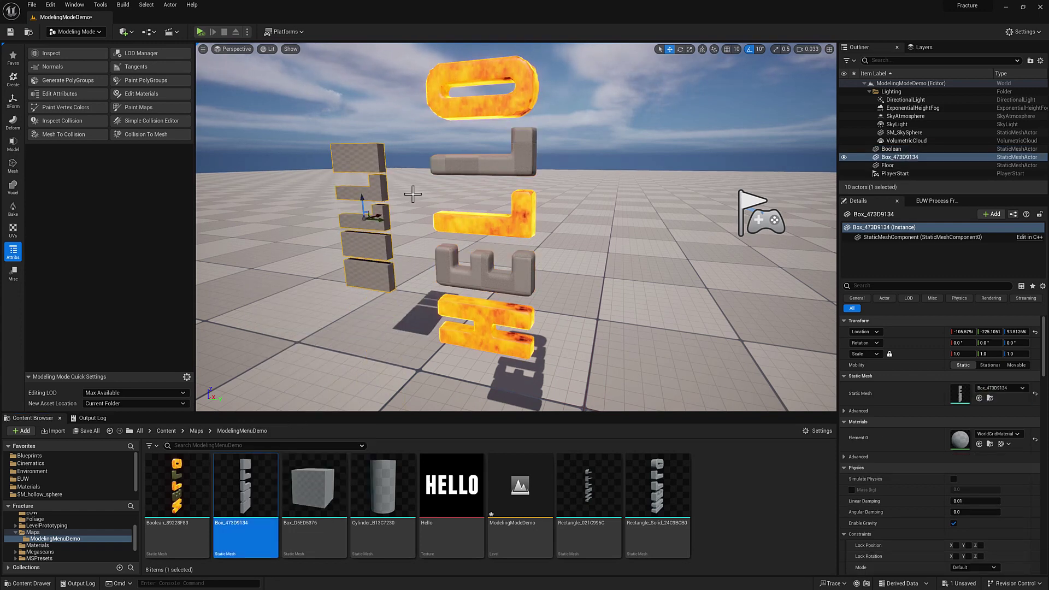
left_click(523, 269)
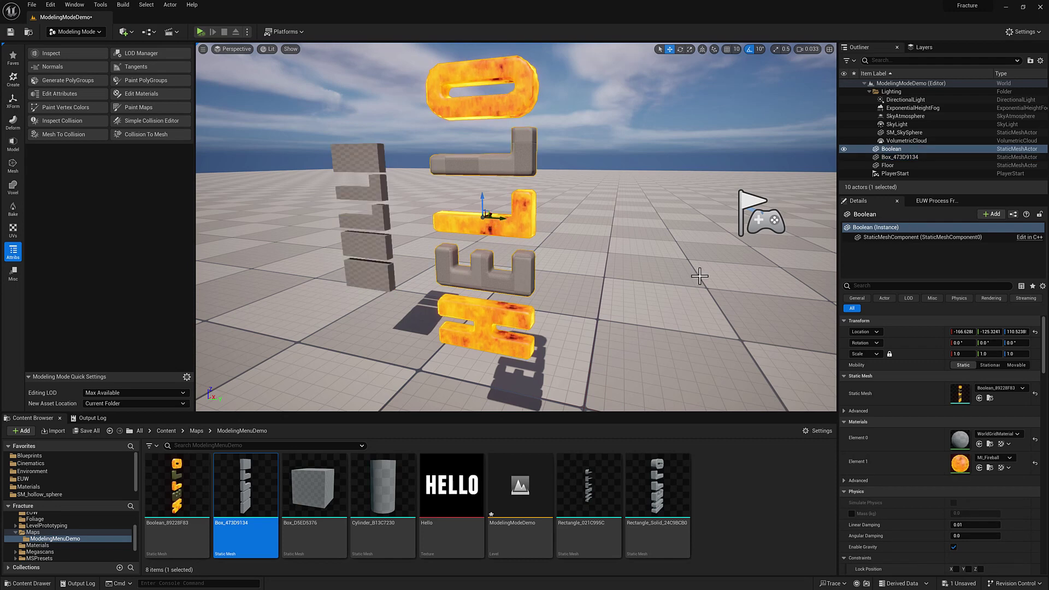
right_click(916, 333)
left_click(954, 340)
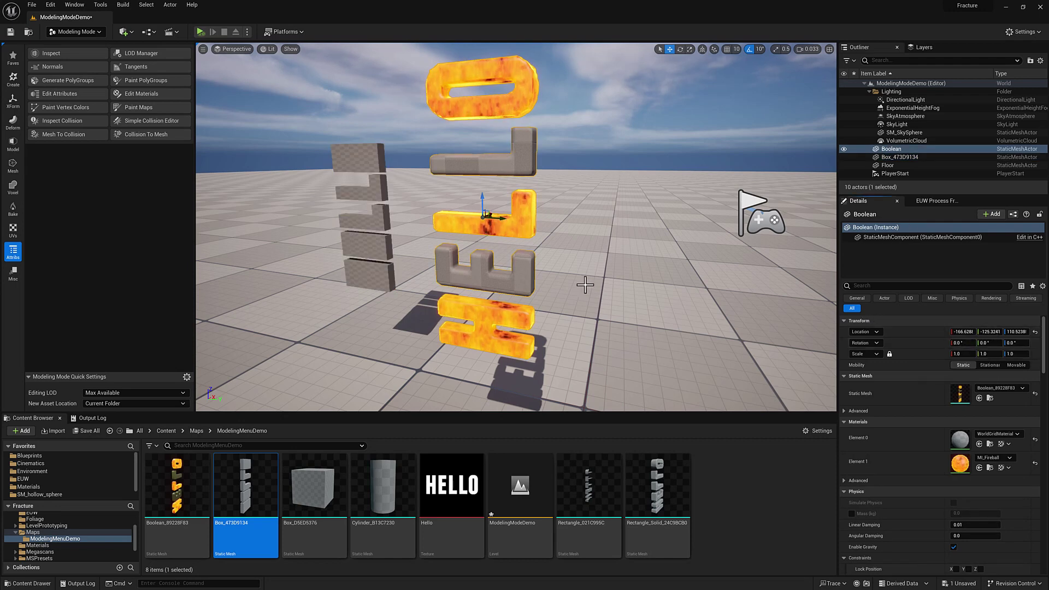
left_click(384, 221)
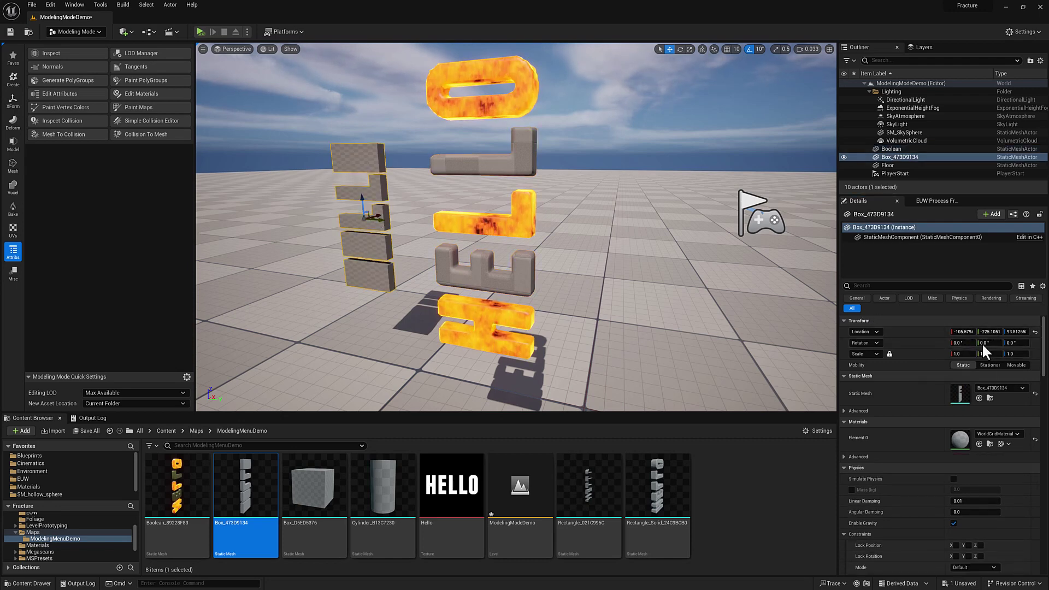
right_click(907, 332)
left_click(934, 346)
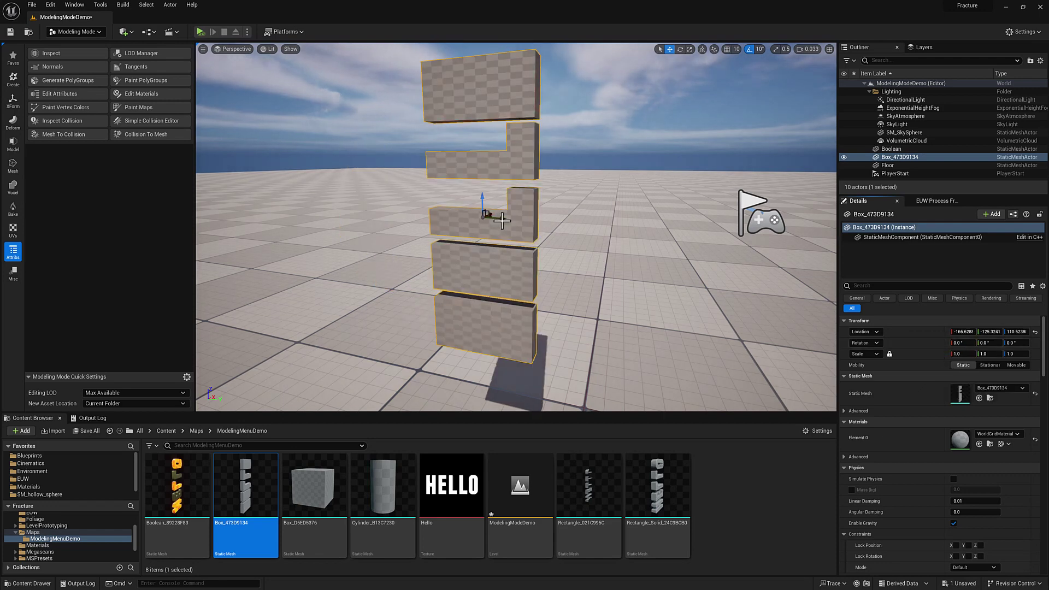
Move the Box_473D9134 mesh clear of the HELLO letters and start Mesh To Collision with both meshes selected
left_click_drag(501, 219, 381, 213)
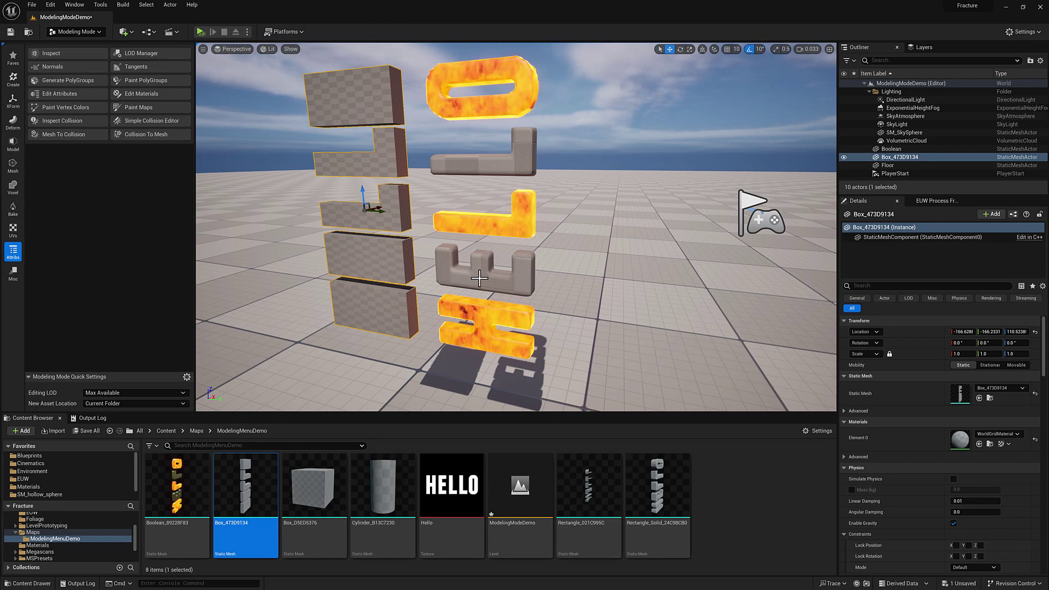
left_click(464, 311, "ctrl")
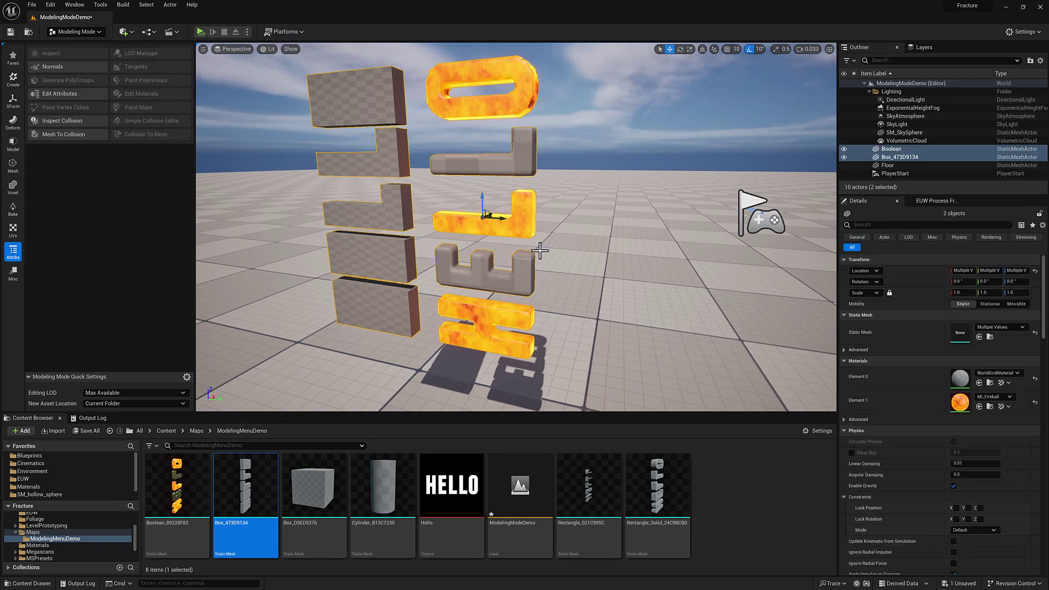
left_click(67, 134)
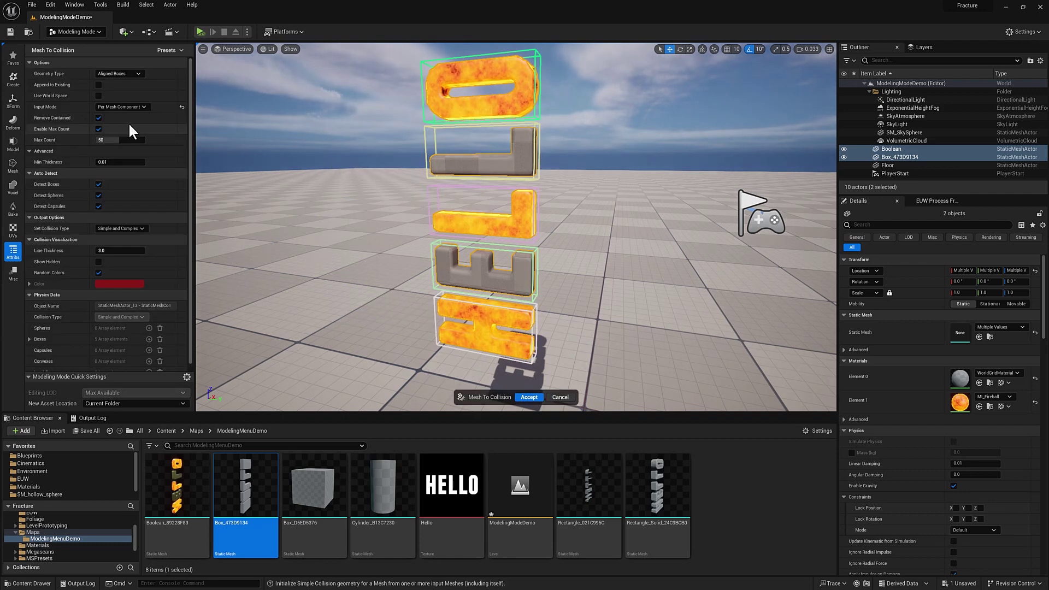
Set the collision's Geometry Type to Convex Hulls and its Input Mode to Per Mesh Component
left_click(182, 108)
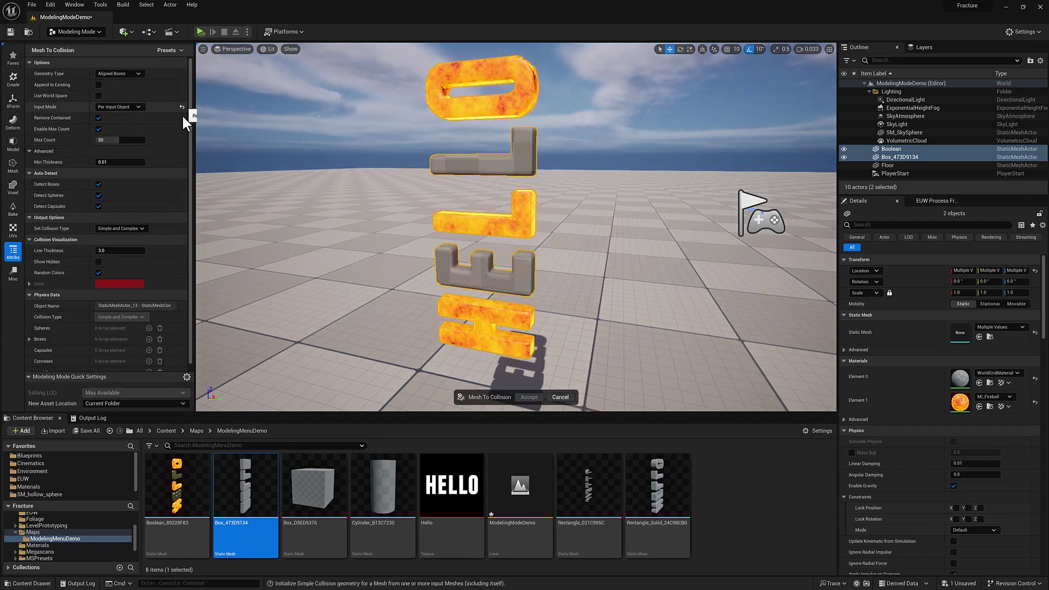
left_click(138, 75)
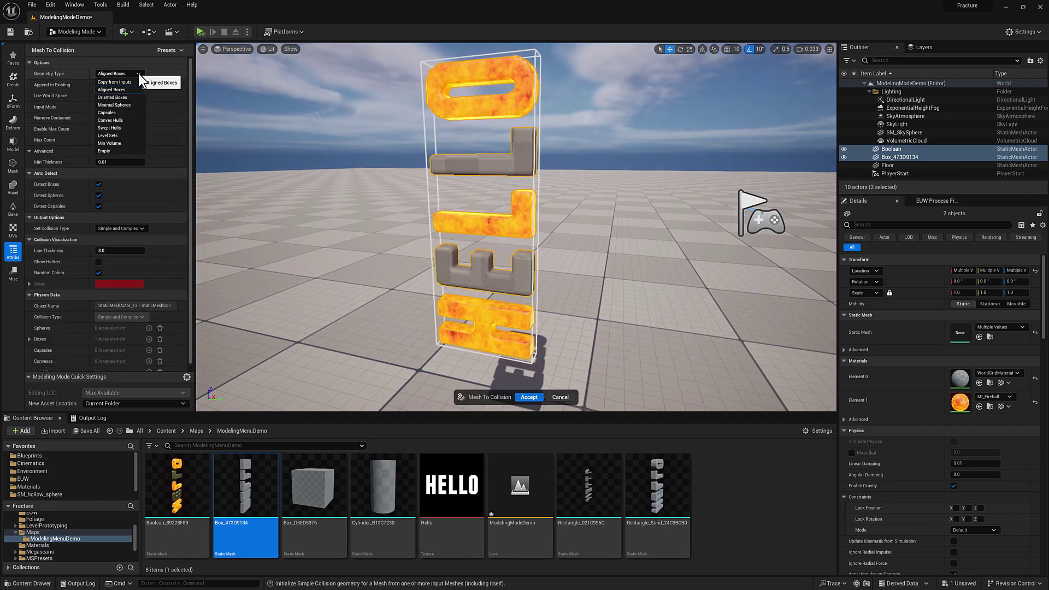
left_click(116, 119)
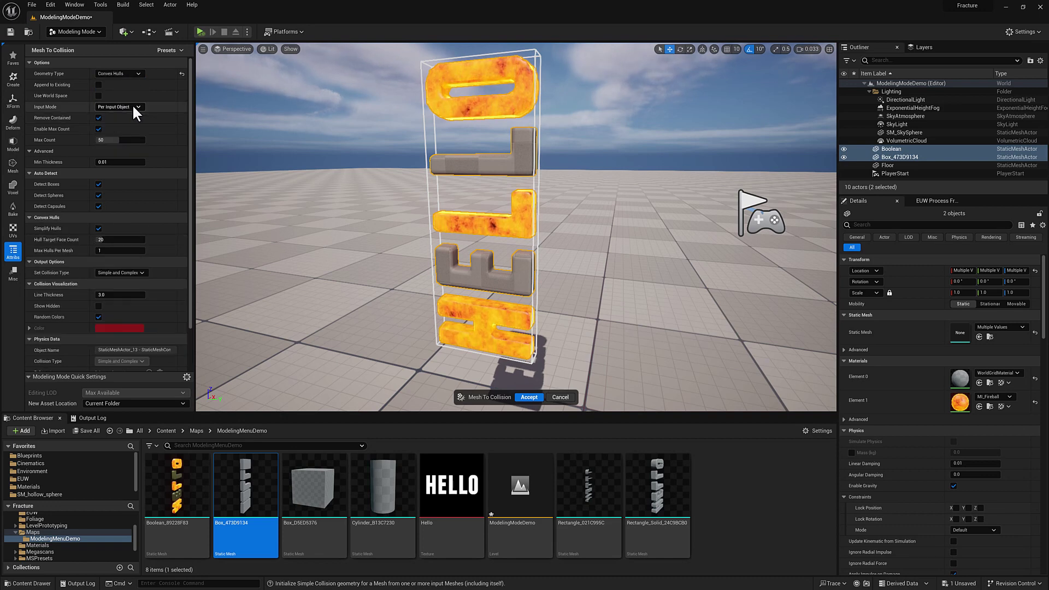
left_click(133, 106)
left_click(126, 130)
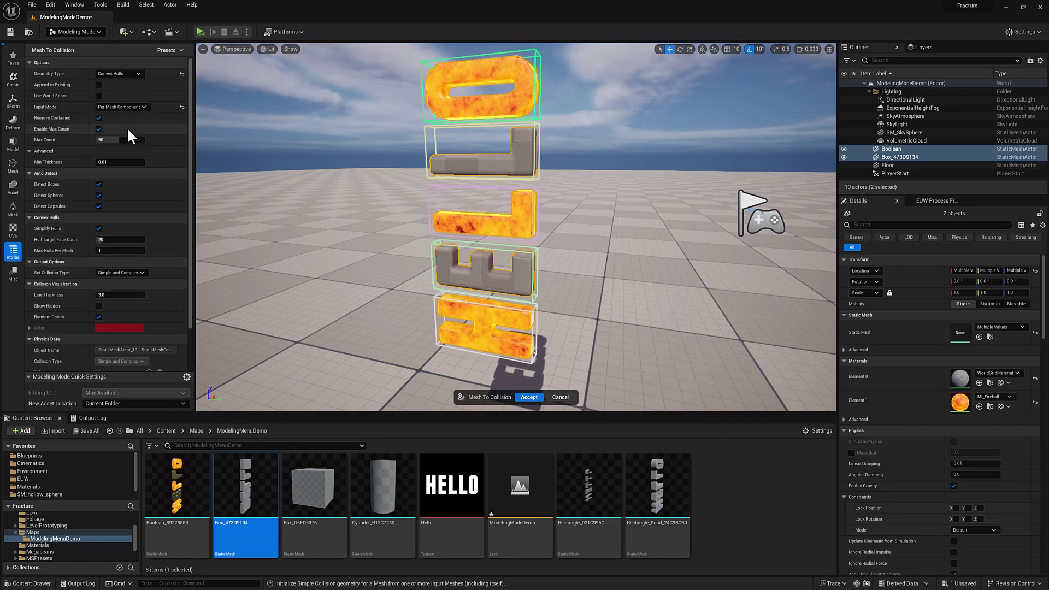
Turn off Detect Boxes, Detect Spheres and Detect Capsules for the collision generation
left_click(99, 185)
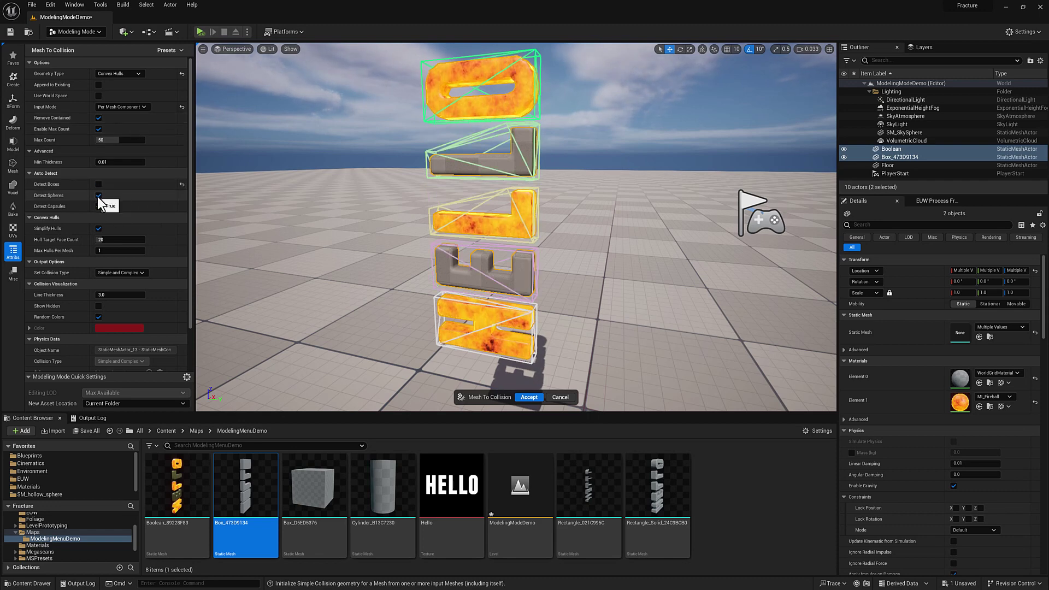
left_click(99, 196)
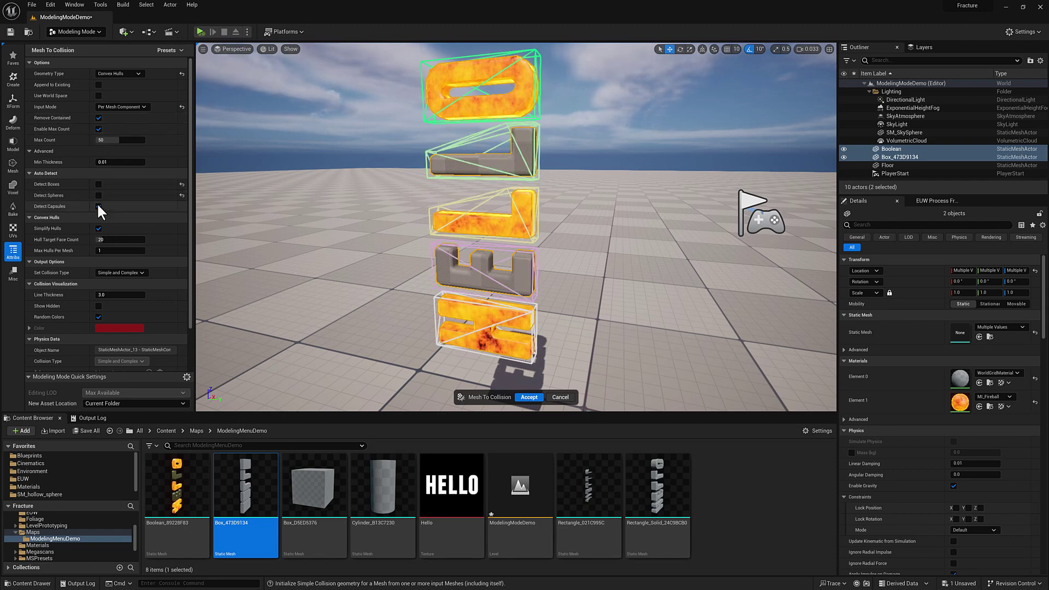
left_click(99, 207)
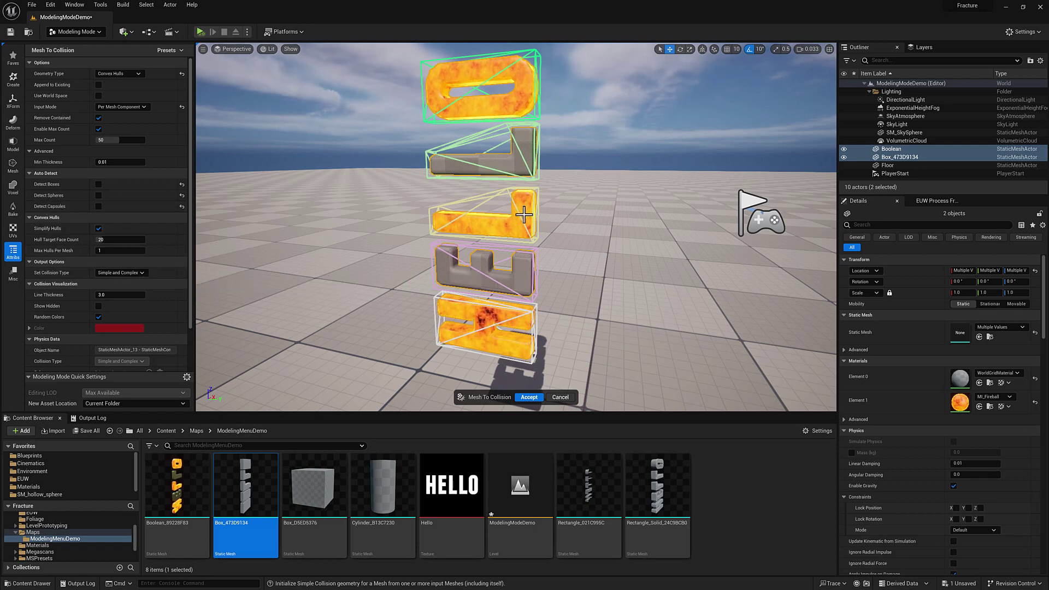
Set Max Hulls Per Mesh to 2 and accept the generated collision
left_click(101, 251)
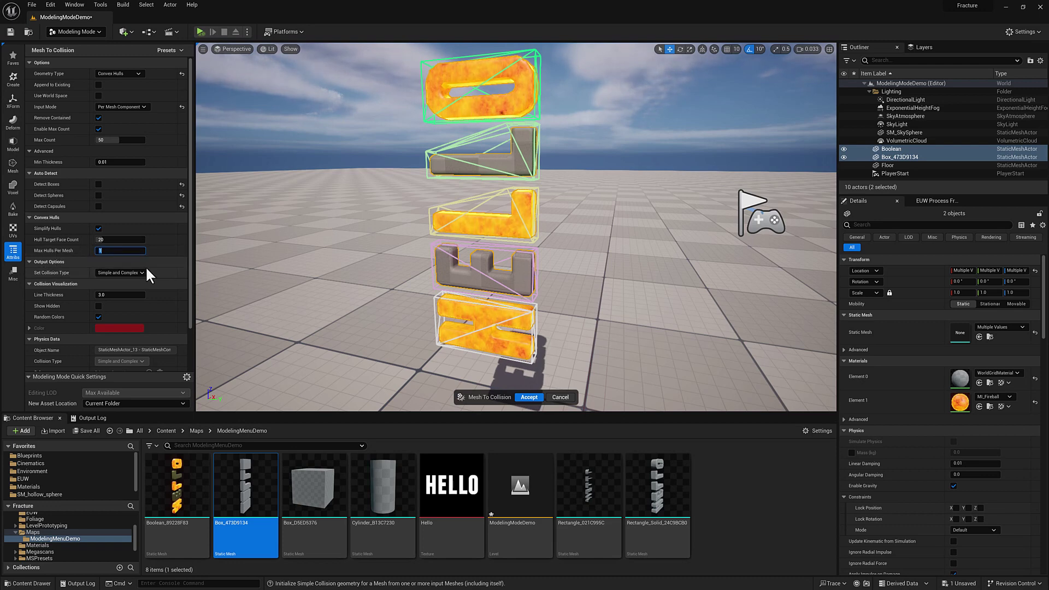
type("2")
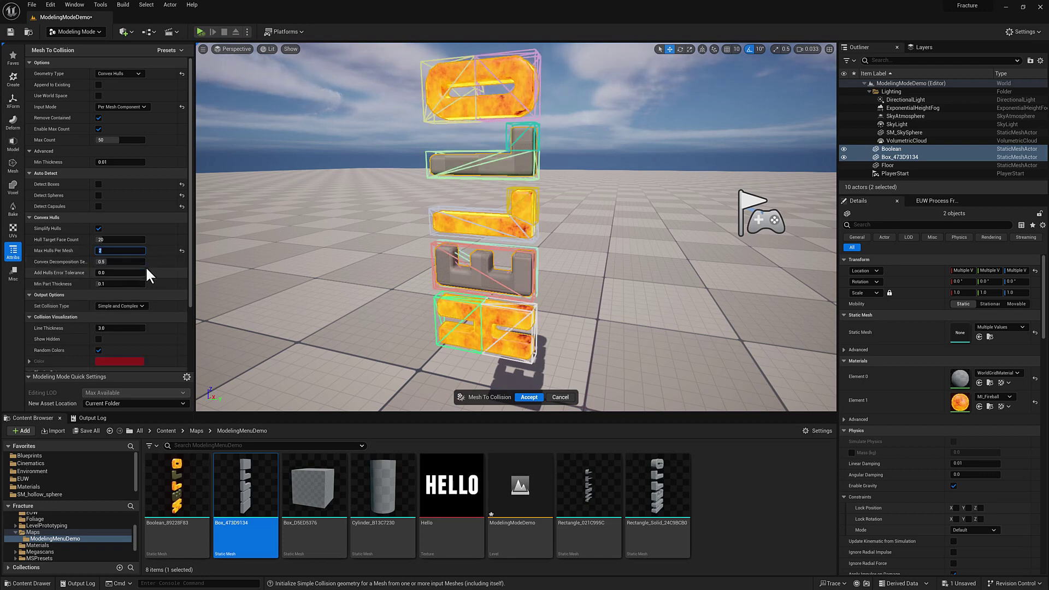
right_click_drag(517, 291, 522, 288)
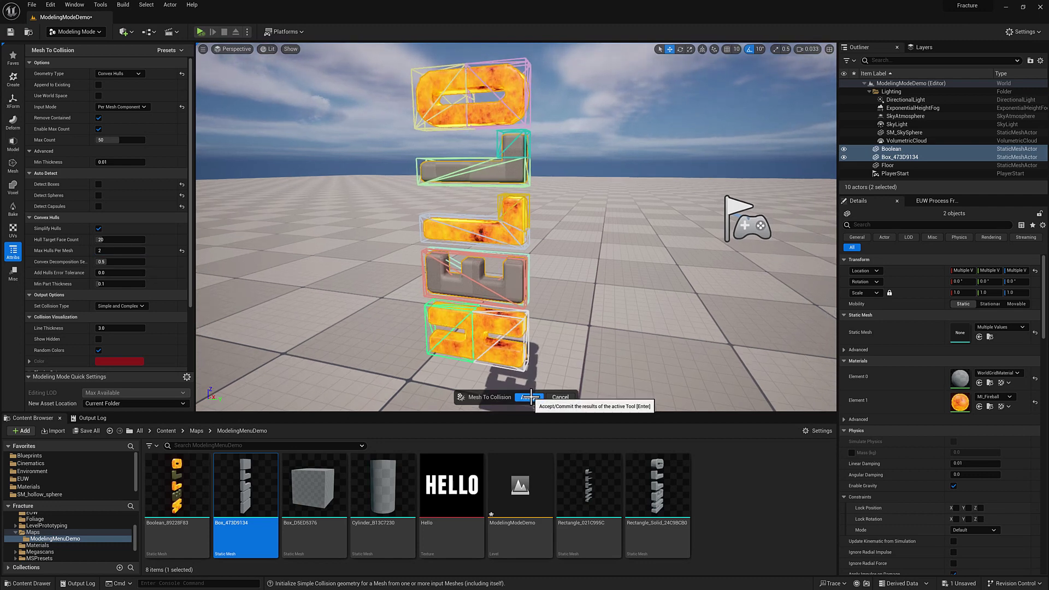
key("Return")
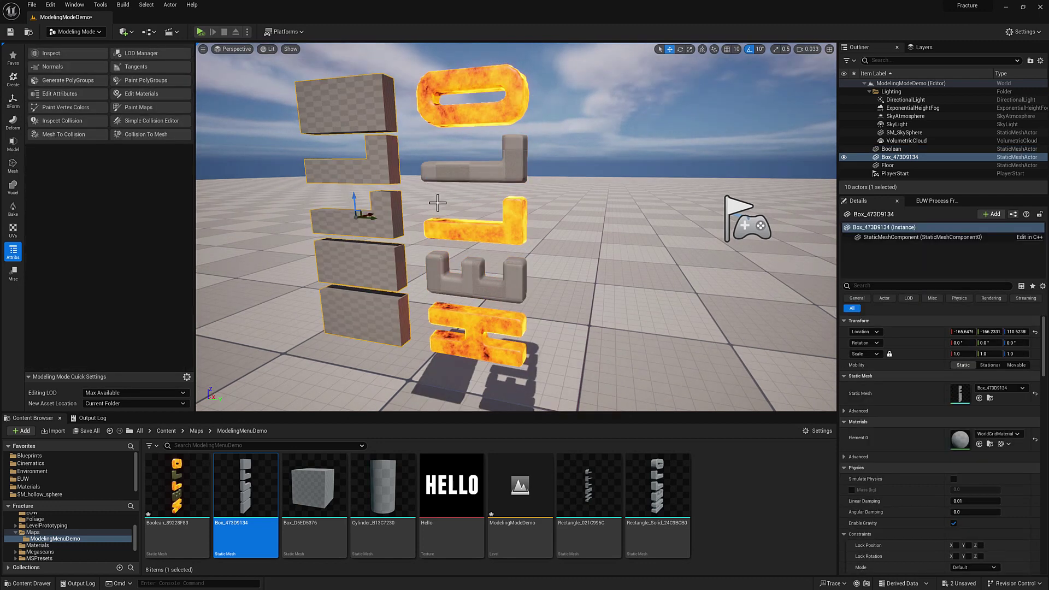
Delete the Box_473D9134 mesh from the level and inspect the simple collision in the letters' static mesh asset
key("Delete")
left_click(179, 484)
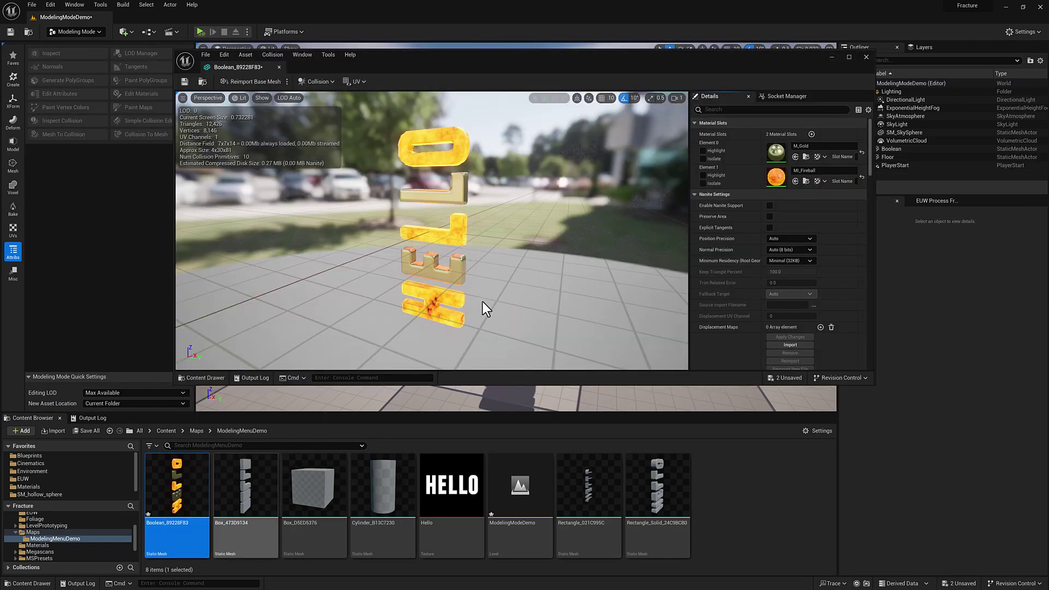
left_click(262, 97)
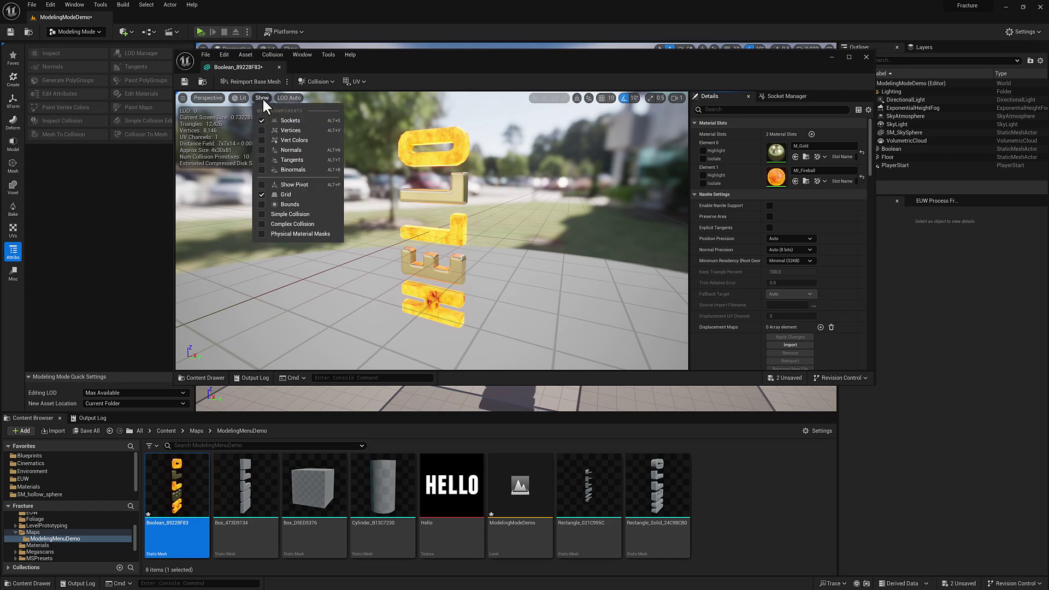
left_click(288, 215)
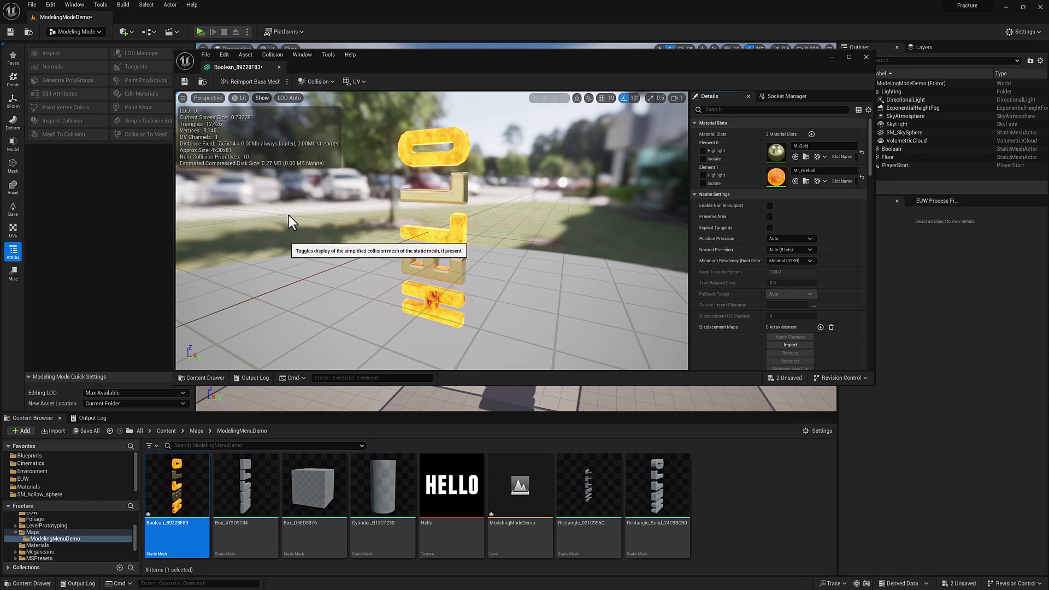
mouse_move(520, 235)
left_mouse_down()
mouse_move(448, 235)
mouse_move(538, 237)
left_mouse_up()
left_click_drag(639, 237, 461, 192)
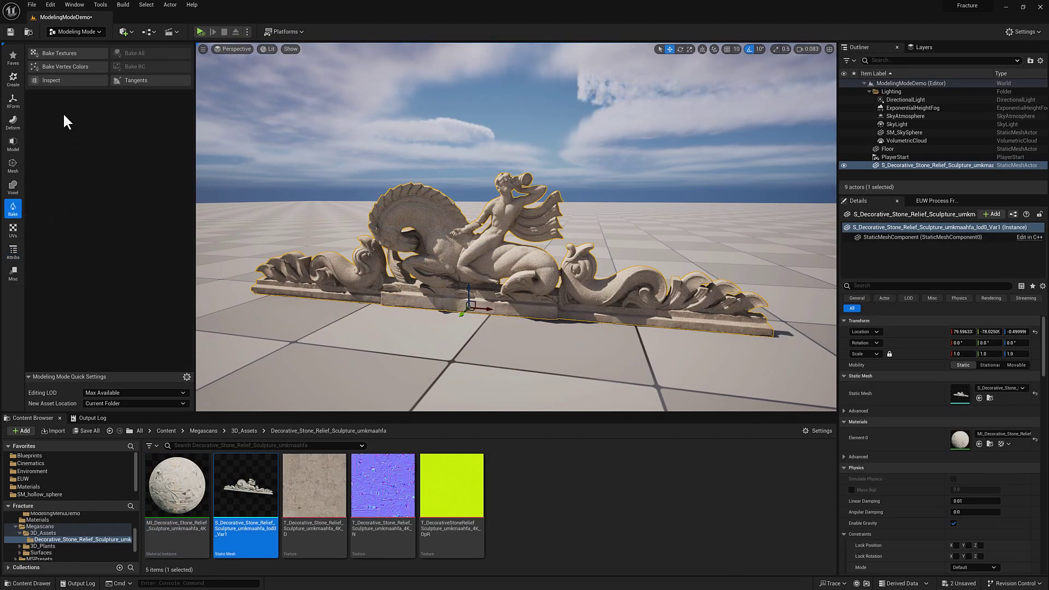
Start Bake Vertex Colors on the stone relief sculpture with Output Mode Per Channel and Output Type R set to Curvature
left_click(69, 67)
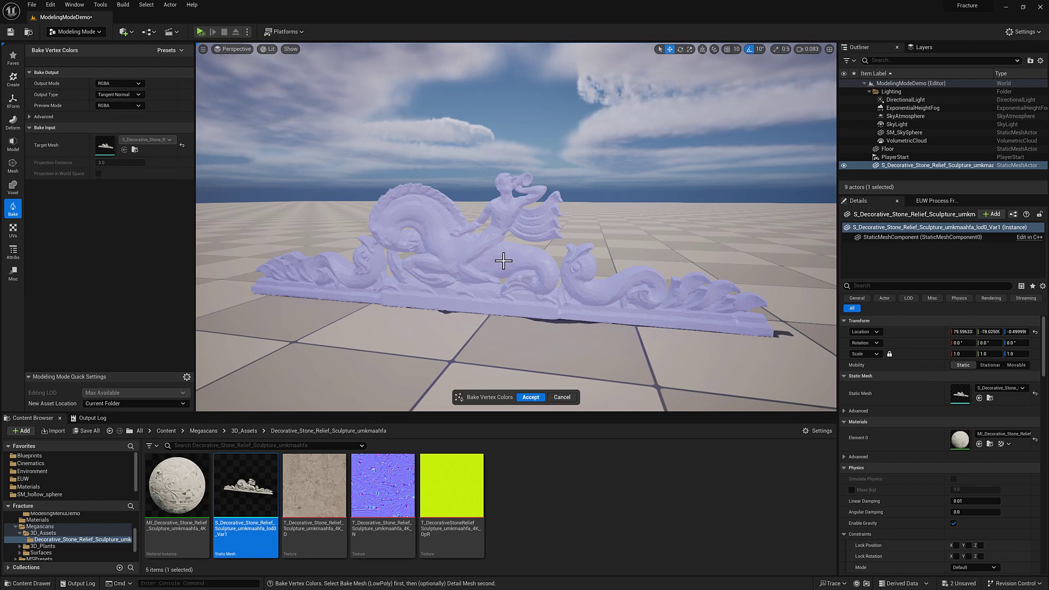
left_click(120, 83)
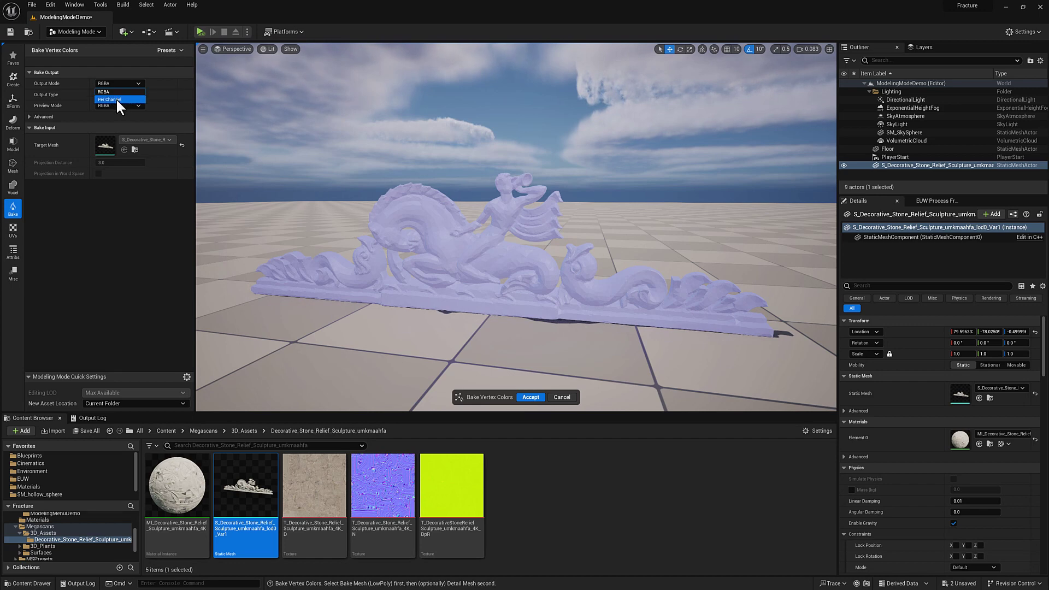
left_click(116, 99)
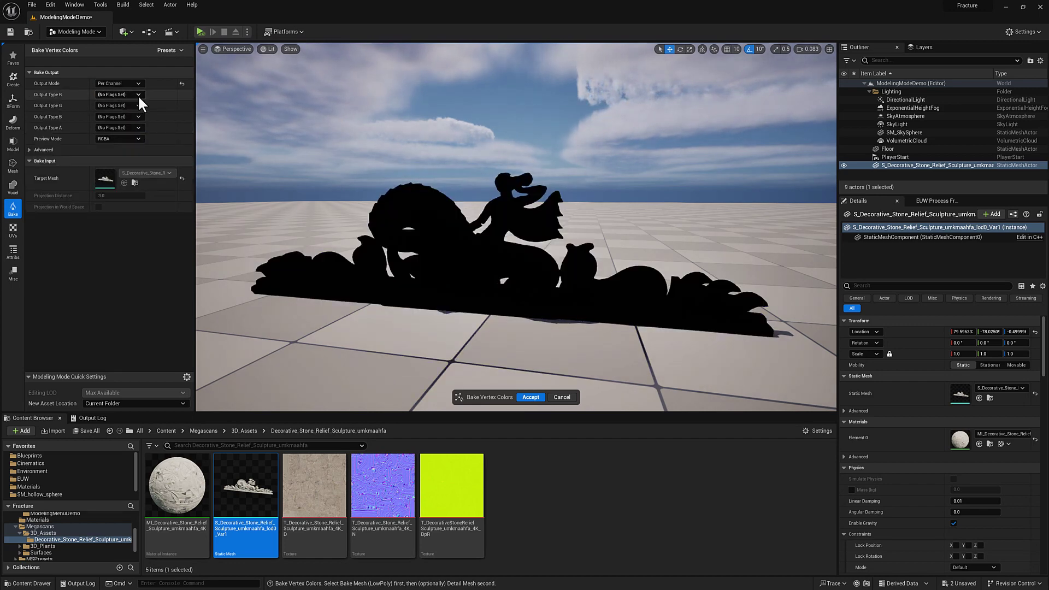
left_click(139, 95)
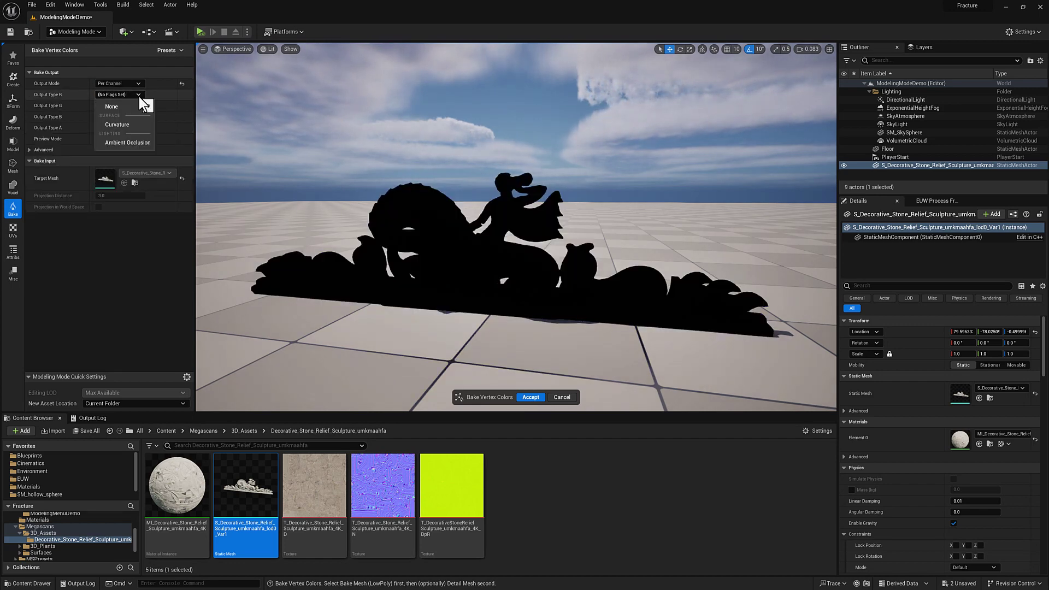
left_click(118, 124)
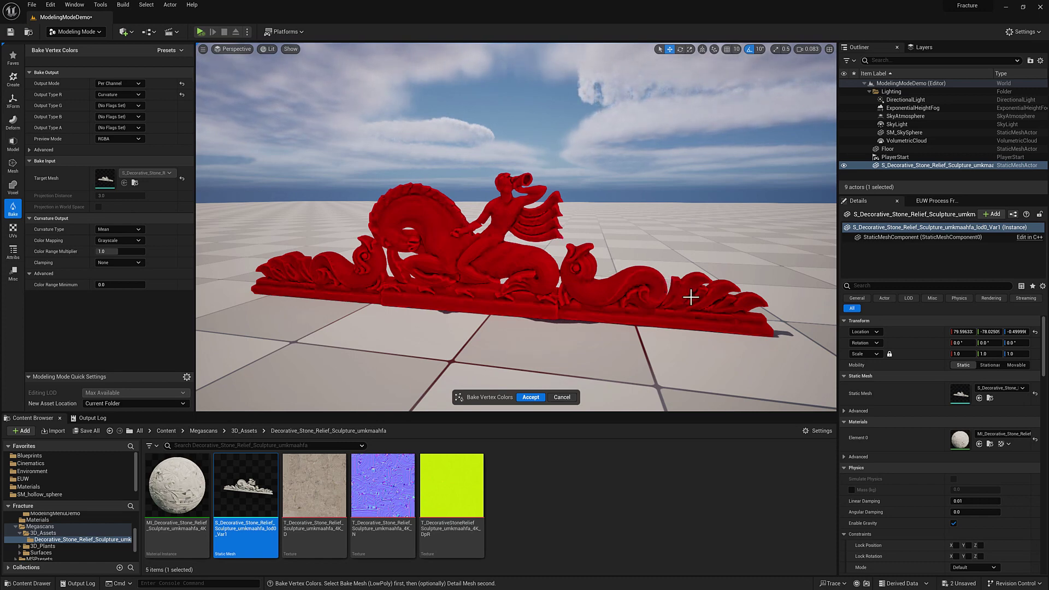
Change Output Type R to Ambient Occlusion with 128 Occlusion Rays and examine the sculpture's shading up close
left_click(119, 96)
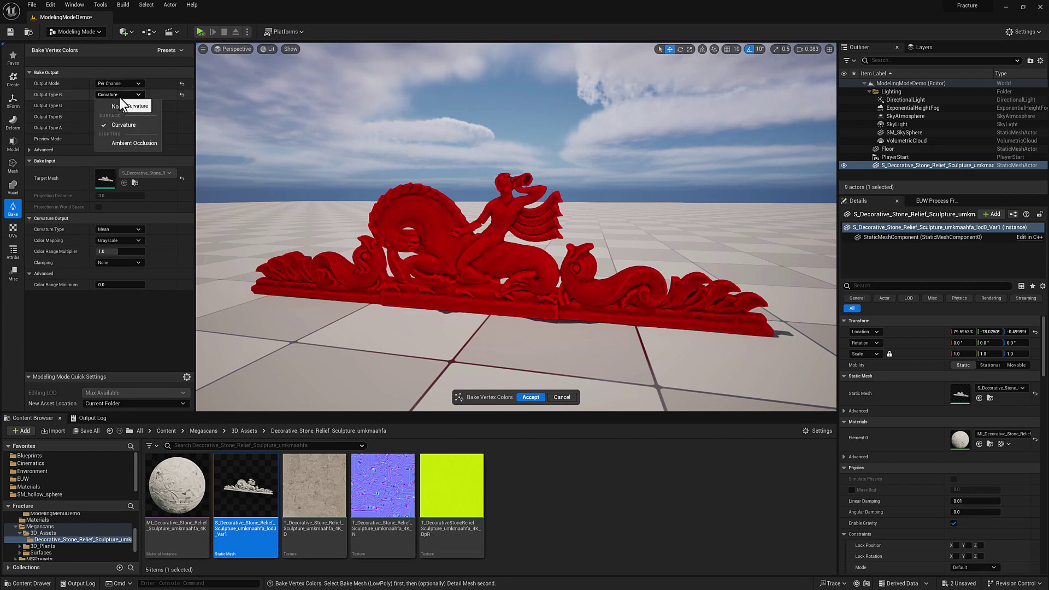
left_click(130, 142)
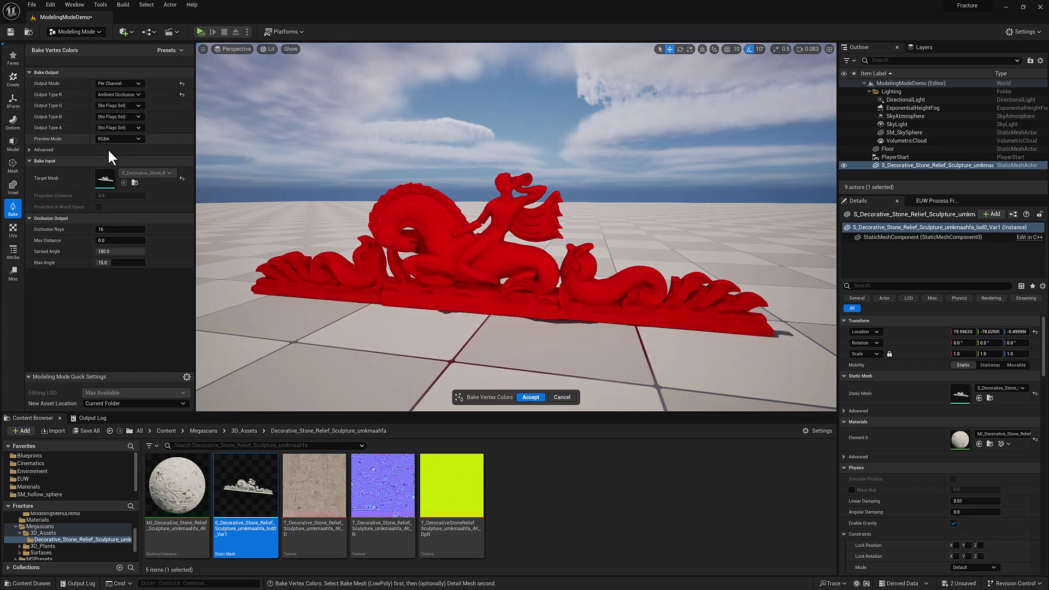
left_click(120, 230)
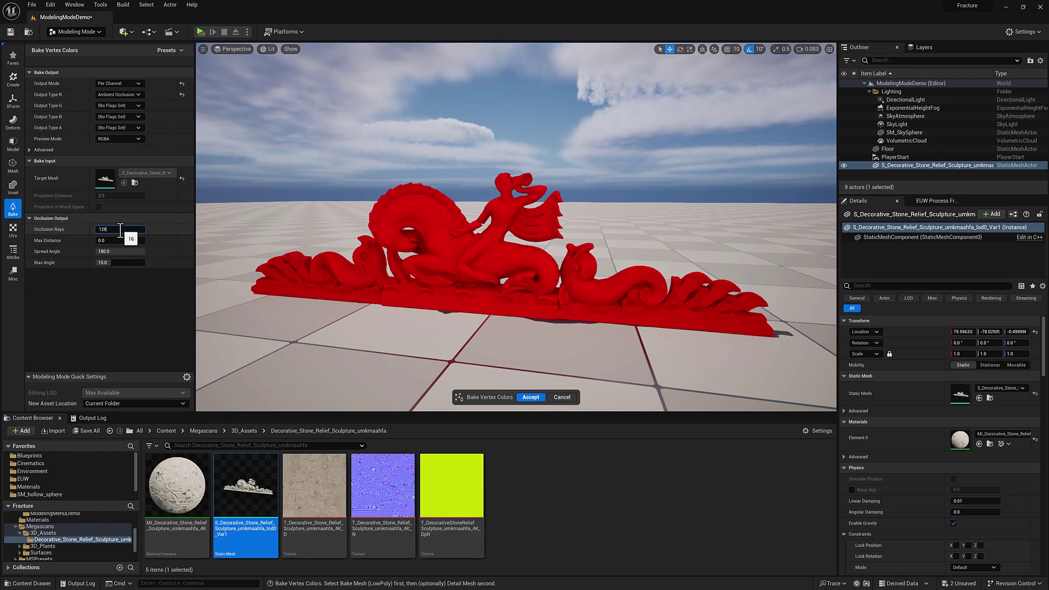
key("Return")
key("w")
mouse_move(485, 268)
right_mouse_down()
mouse_move(476, 293)
mouse_move(470, 273)
right_mouse_up()
scroll(475, 265, "up", 2)
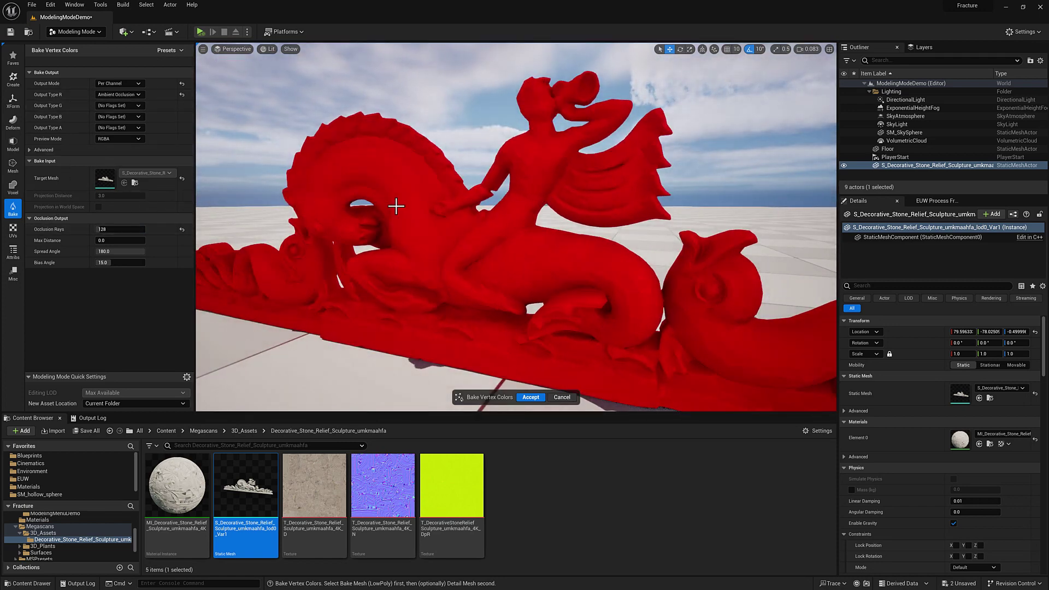
mouse_move(396, 206)
right_mouse_down()
mouse_move(412, 208)
mouse_move(399, 202)
right_mouse_up()
left_click_drag(414, 167, 418, 156)
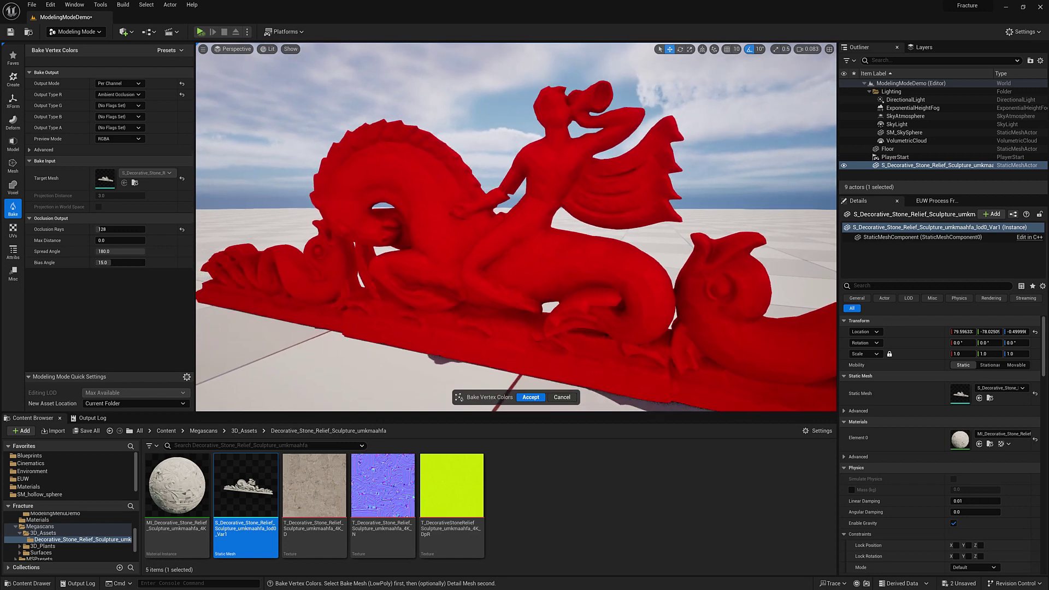
Set Occlusion Rays to 256, check the whole sculpture and accept the vertex color bake
left_click(133, 230)
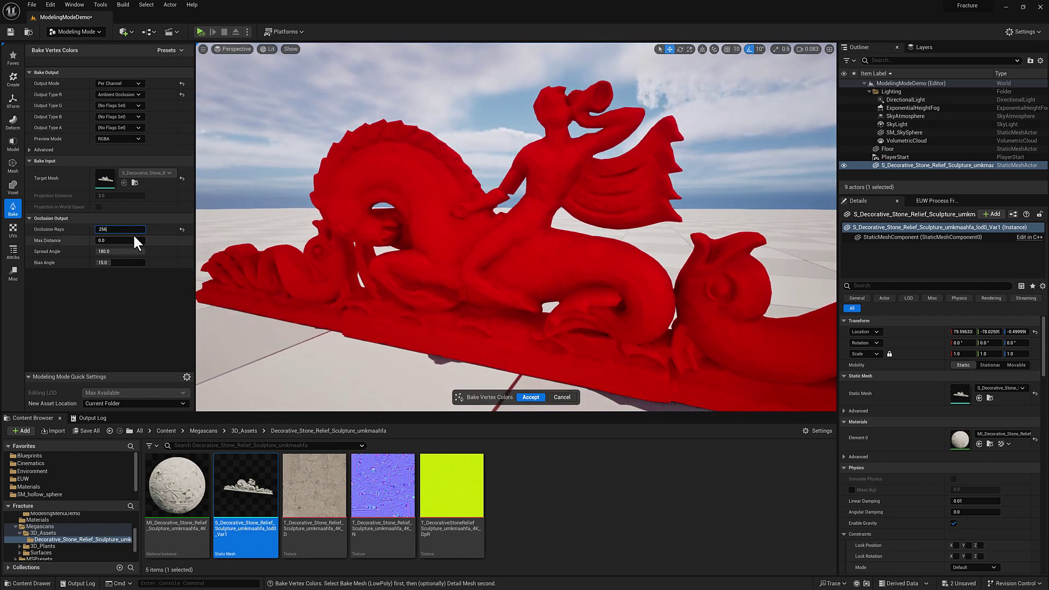
key("Return")
mouse_move(498, 253)
right_mouse_down()
mouse_move(530, 252)
mouse_move(527, 239)
right_mouse_up()
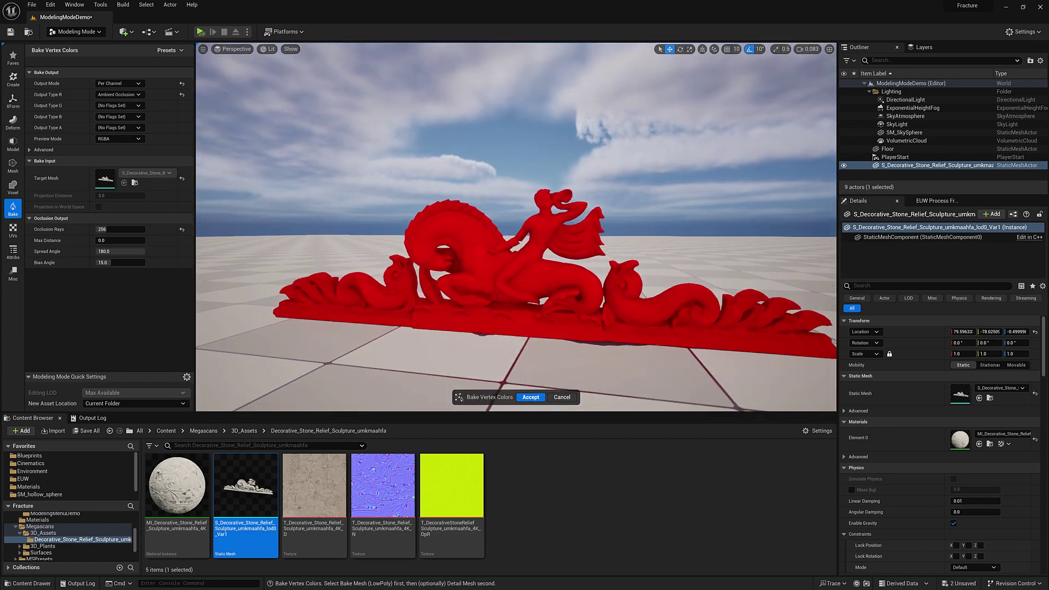
left_click_drag(494, 256, 501, 257)
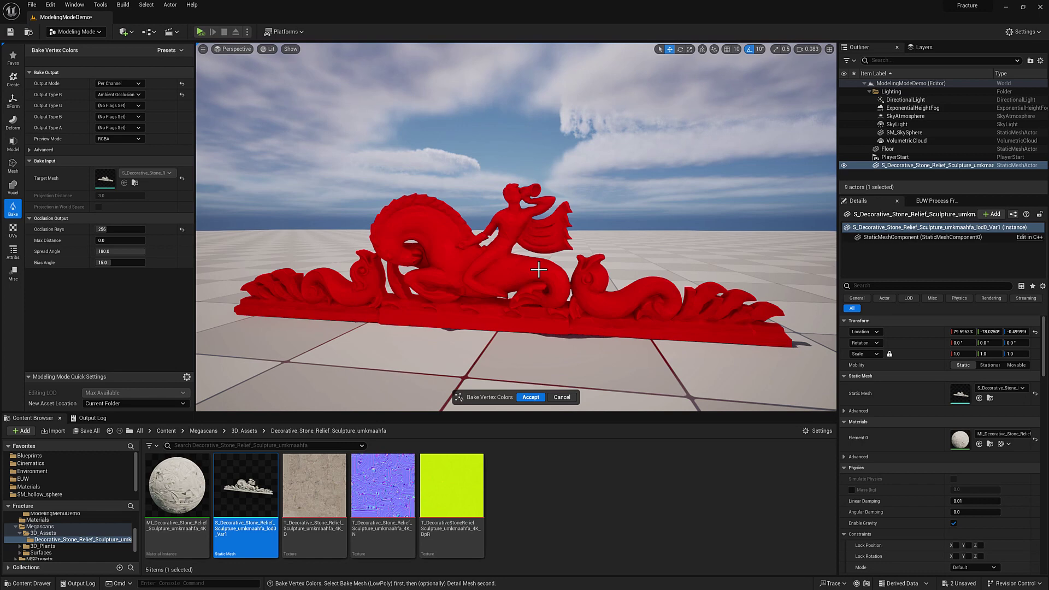
left_click_drag(662, 301, 669, 301)
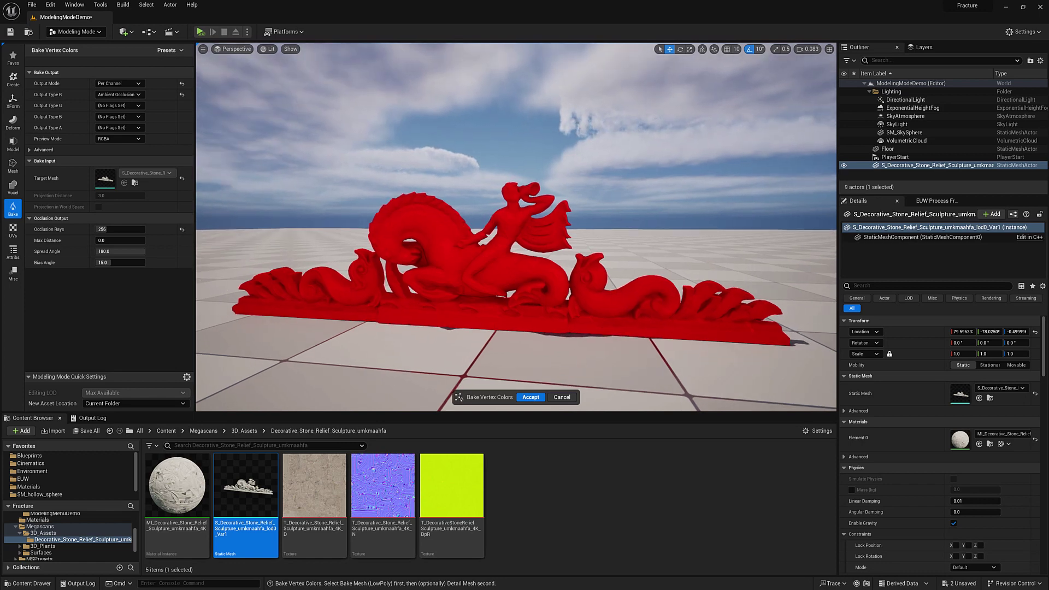
left_click(534, 398)
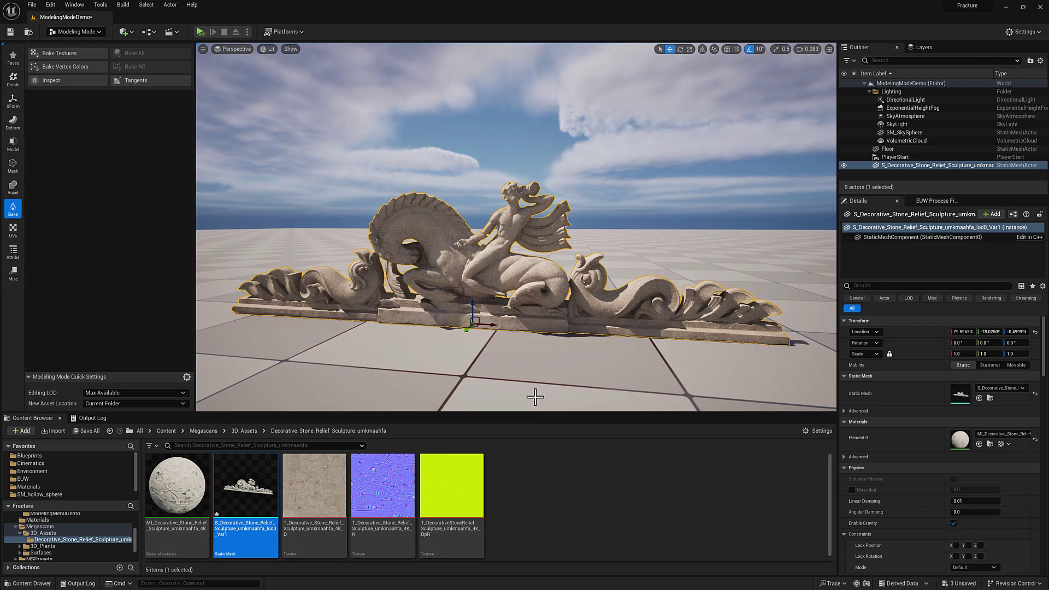
Review the asset actions available for the sculpture's static mesh, including Export, without applying any
right_click(243, 485)
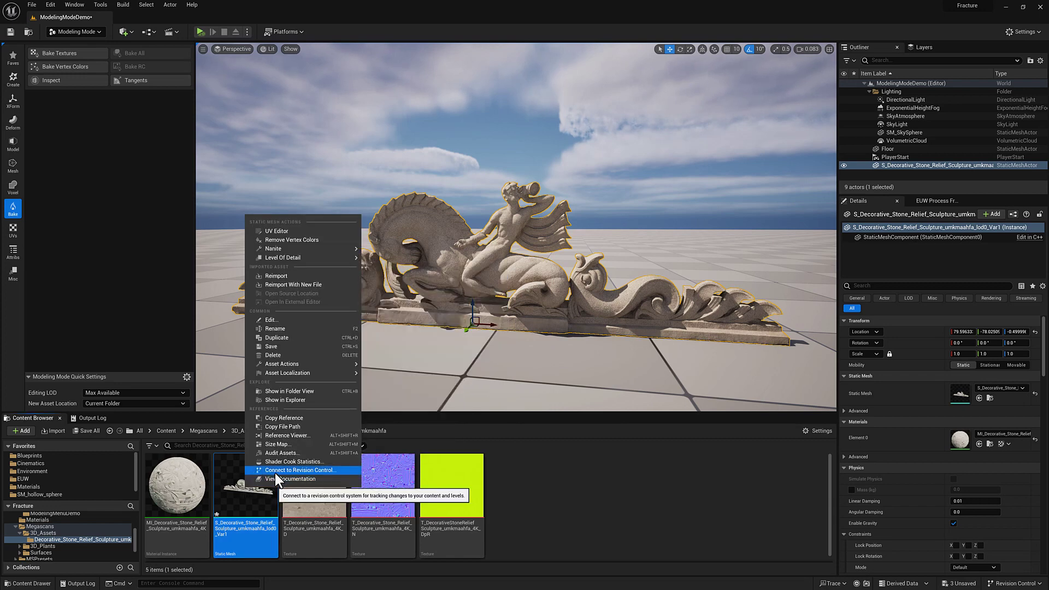
mouse_move(290, 363)
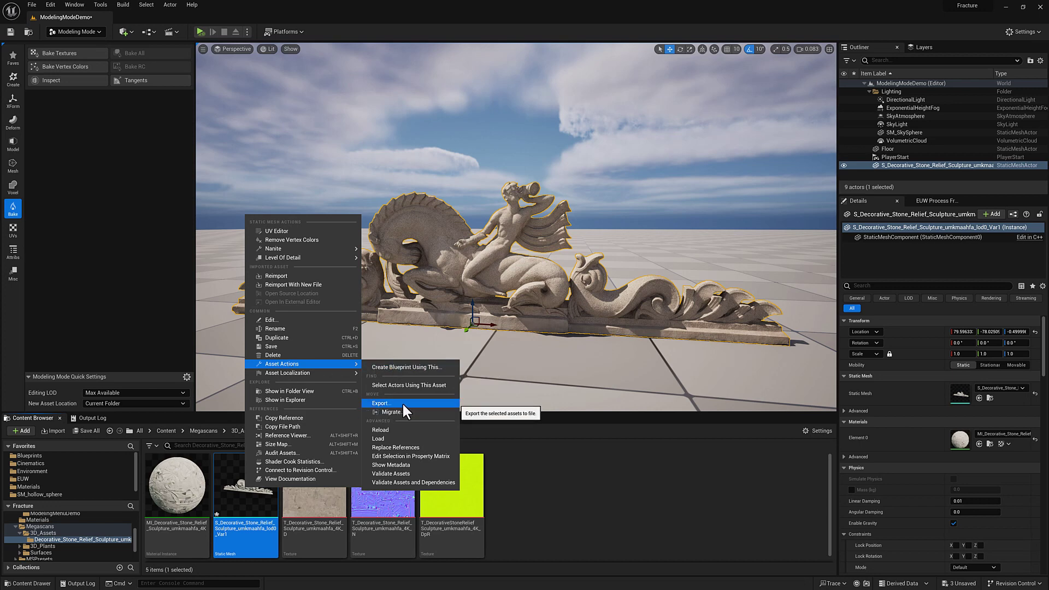
left_click(545, 508)
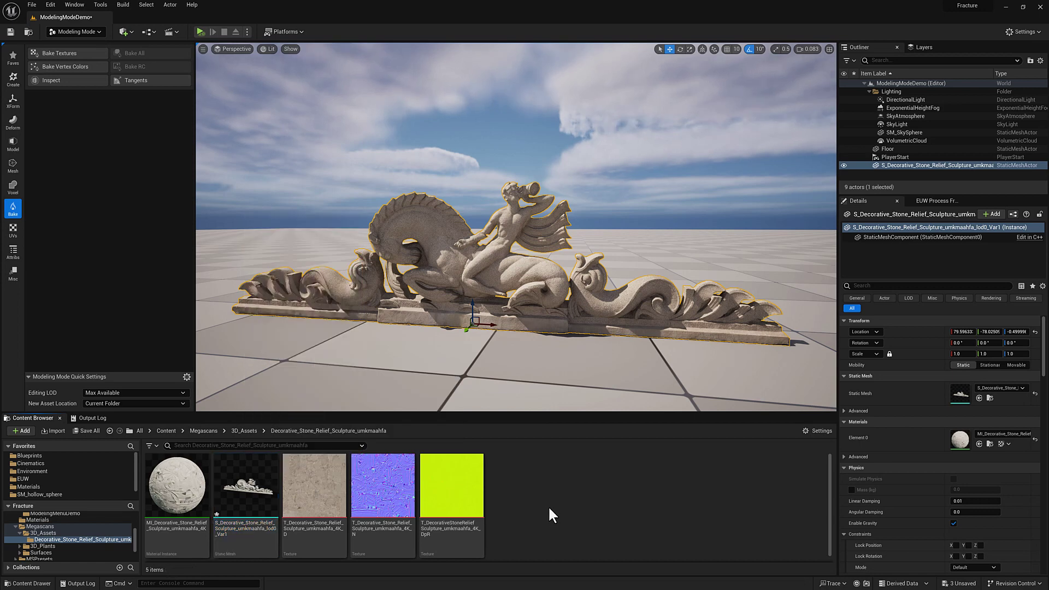
Review the Modeling Mode tools in each category from Create through Deform, Model, Mesh, Voxel, Bake and UVs to Attribs
left_click(13, 78)
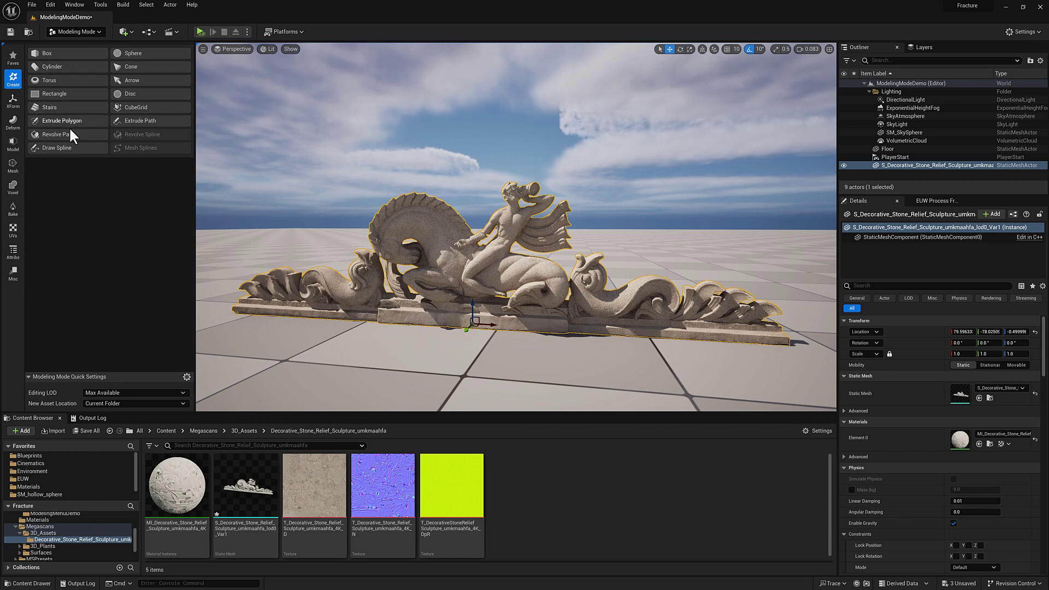
left_click(12, 103)
left_click(9, 123)
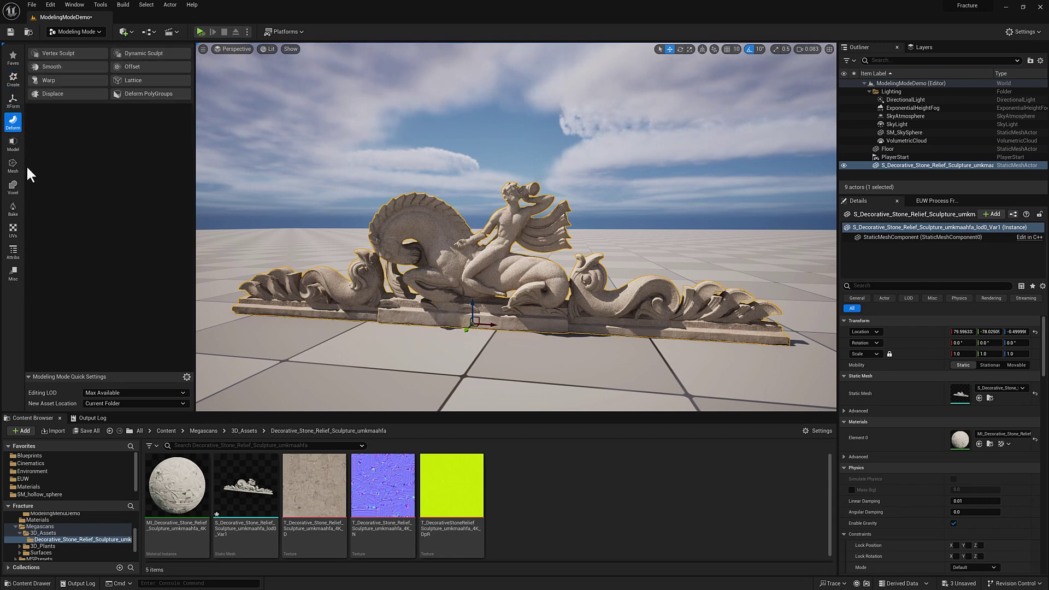
left_click(14, 145)
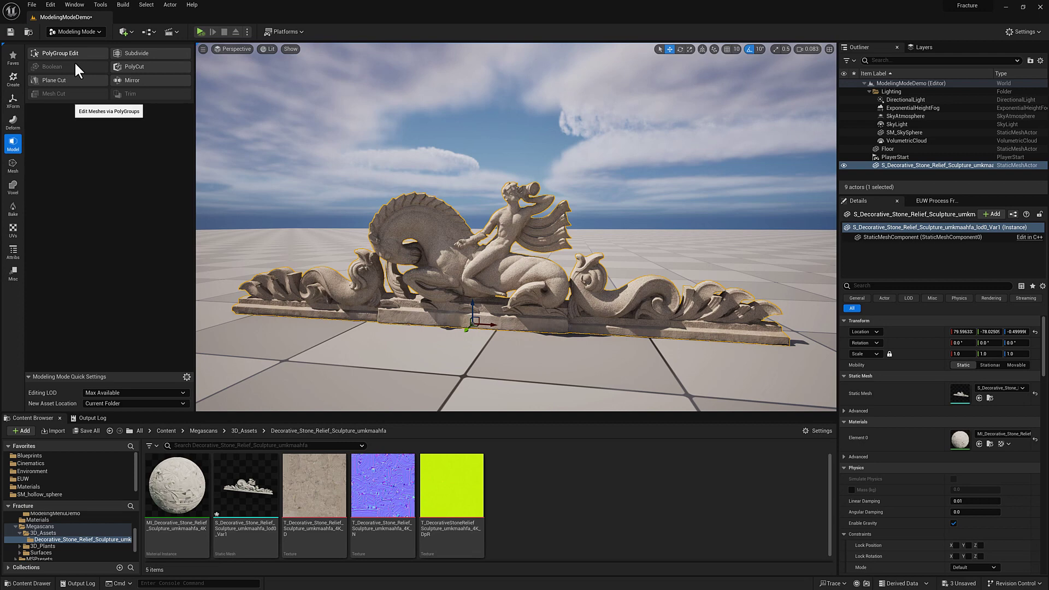
left_click(14, 168)
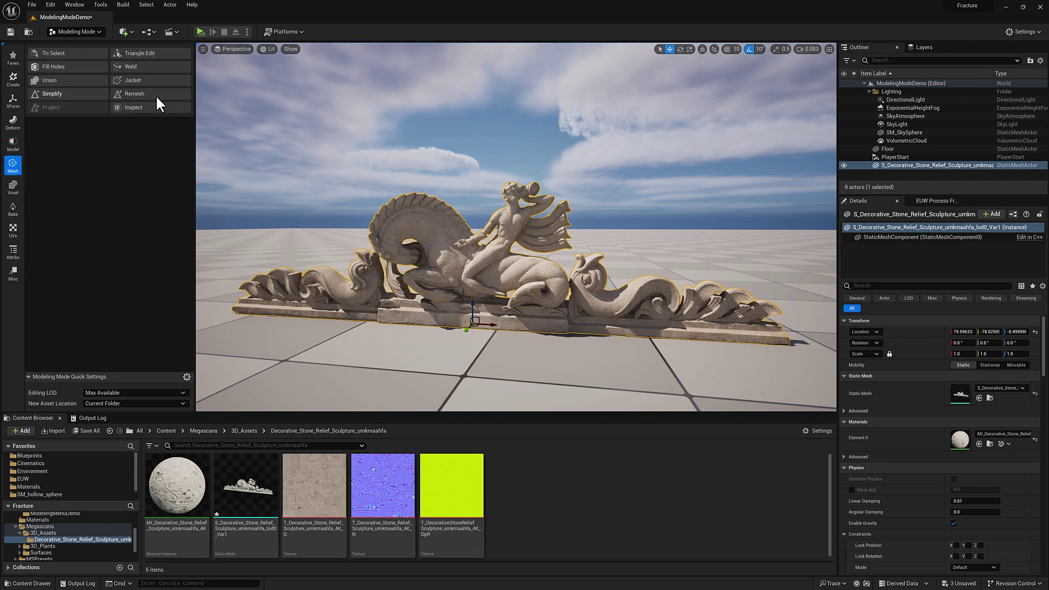
left_click(12, 187)
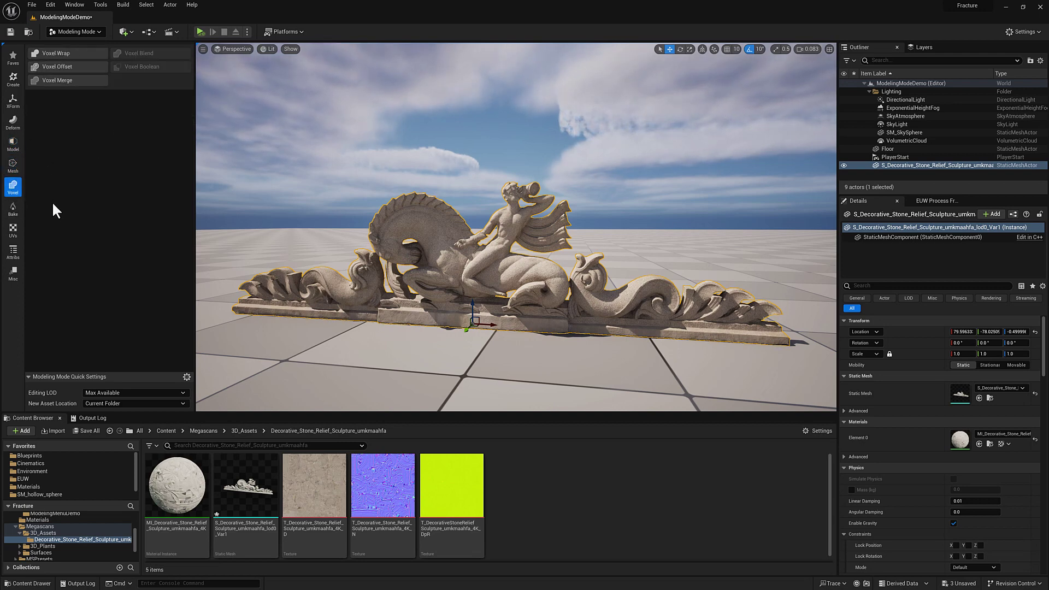
left_click(15, 205)
left_click(16, 230)
left_click(14, 252)
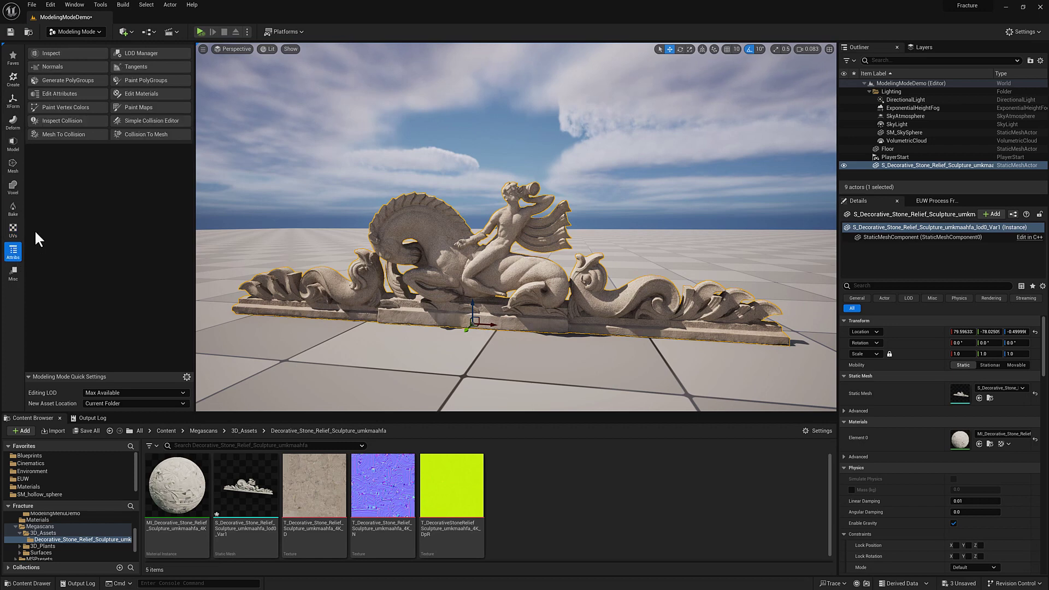